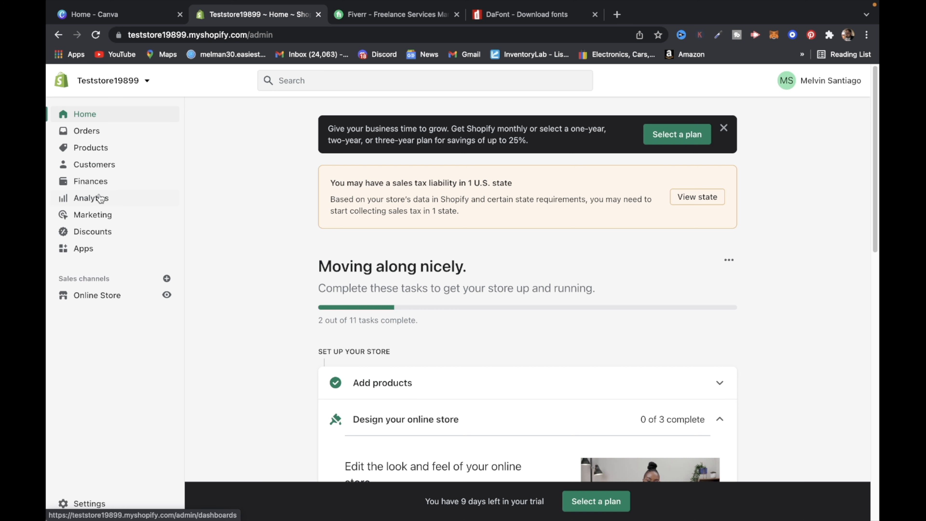
- Open the store's installed apps, go to the Shopify App Store and search it for "printful"
left_click(88, 254)
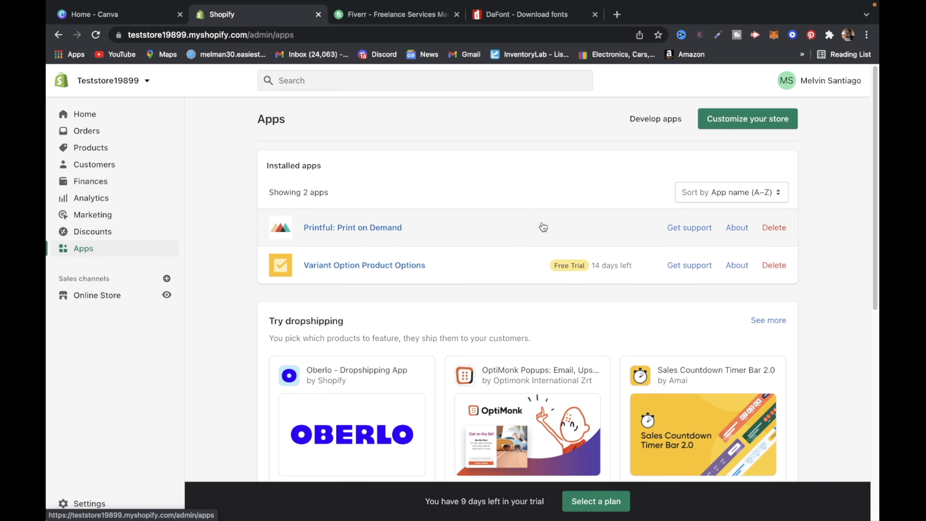
left_click(745, 127)
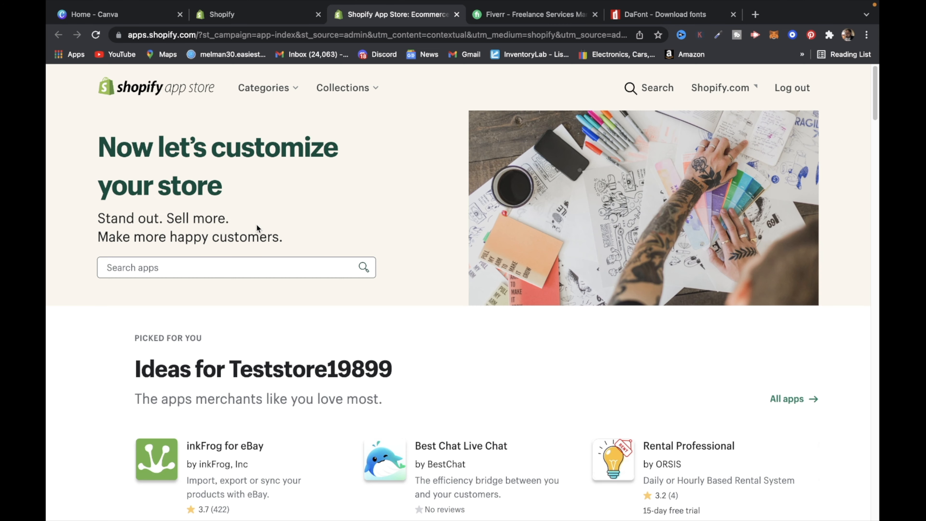
left_click(175, 268)
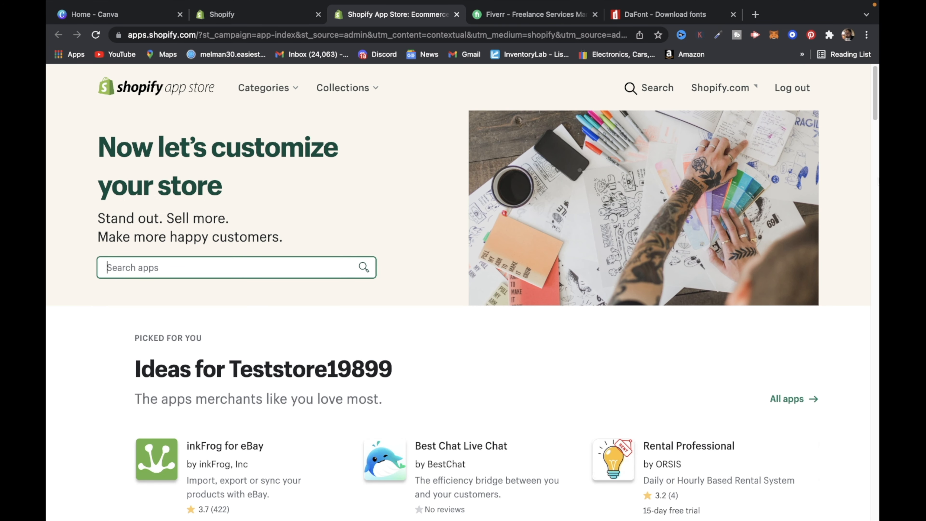
type("printful")
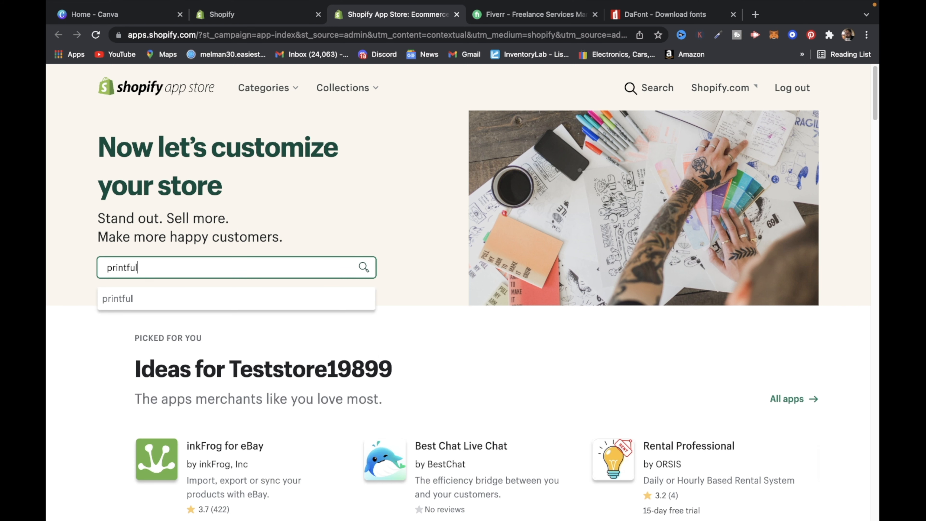
key("Return")
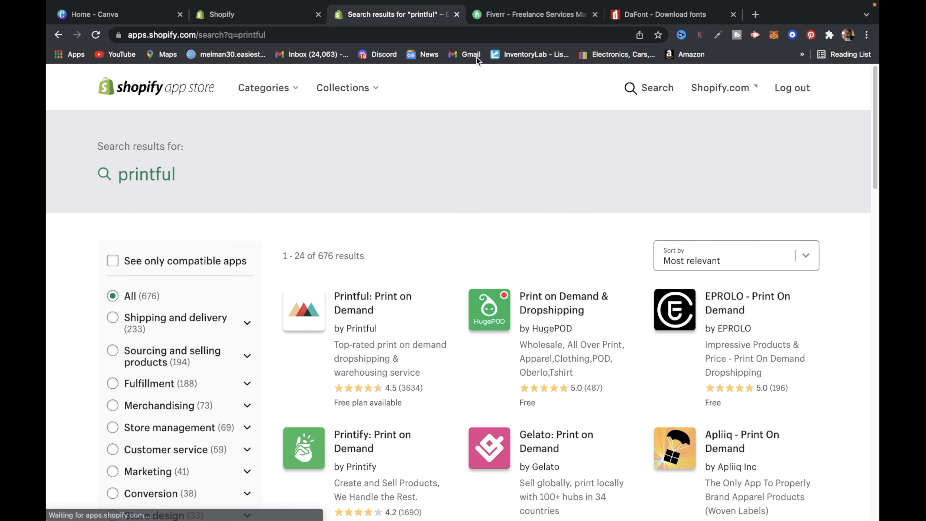
- Open the Printful: Print on Demand listing from the search results and add the app to the store
scroll(440, 339, "down", 2)
scroll(440, 338, "down", 1)
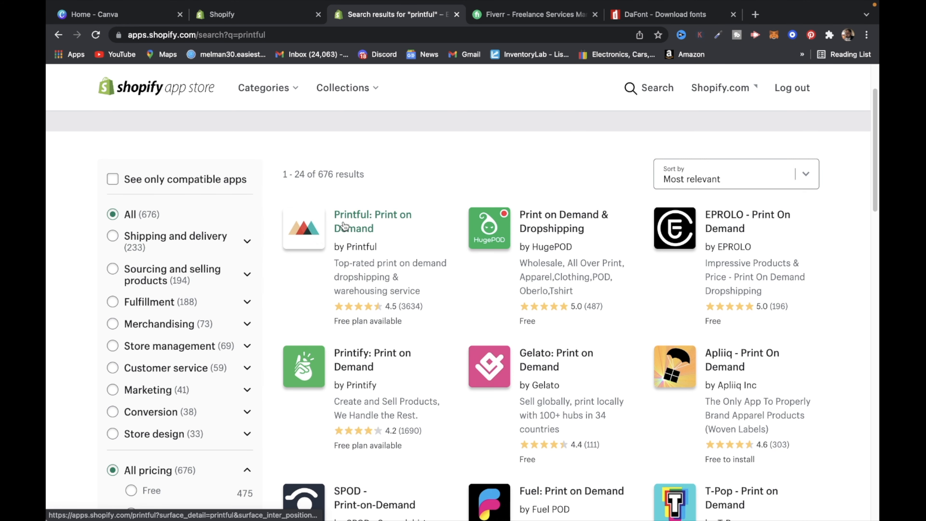
left_click(352, 225)
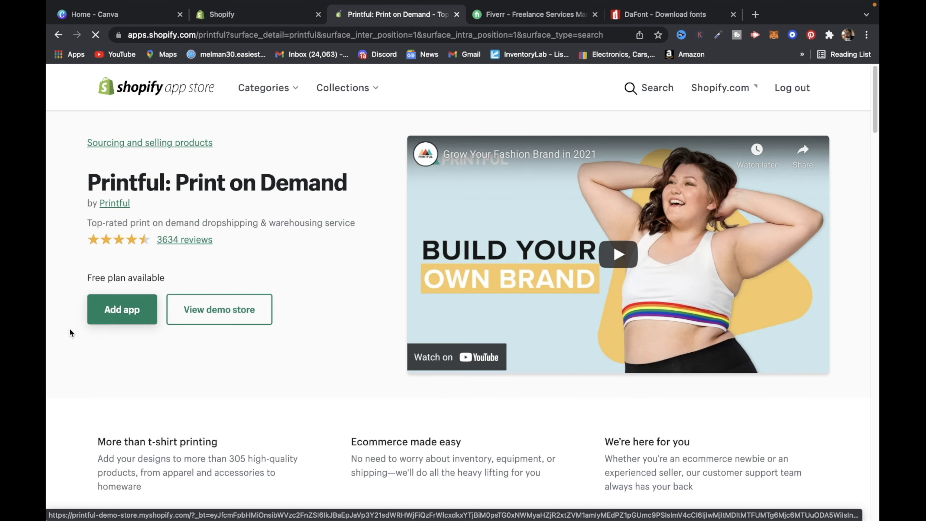
left_click(116, 310)
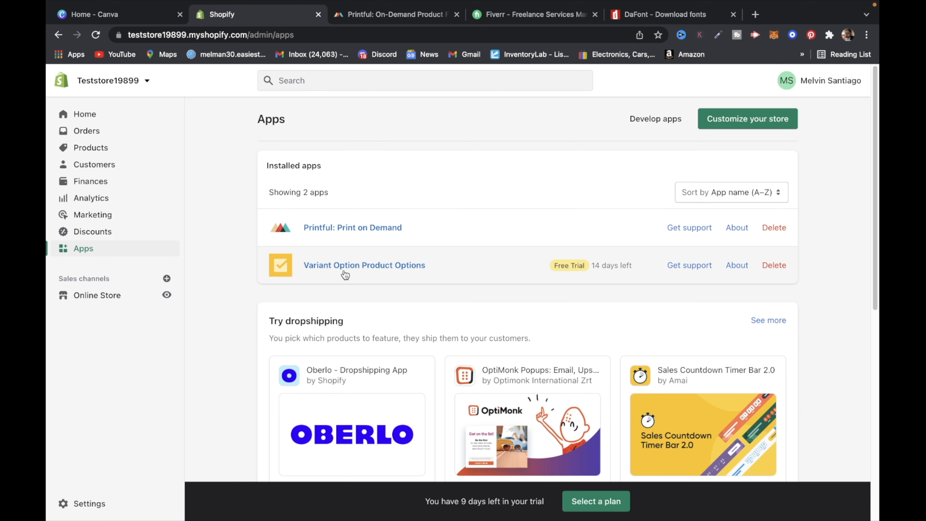
- Search the Shopify App Store for "variants options" and look through the matching product option apps
left_click(760, 122)
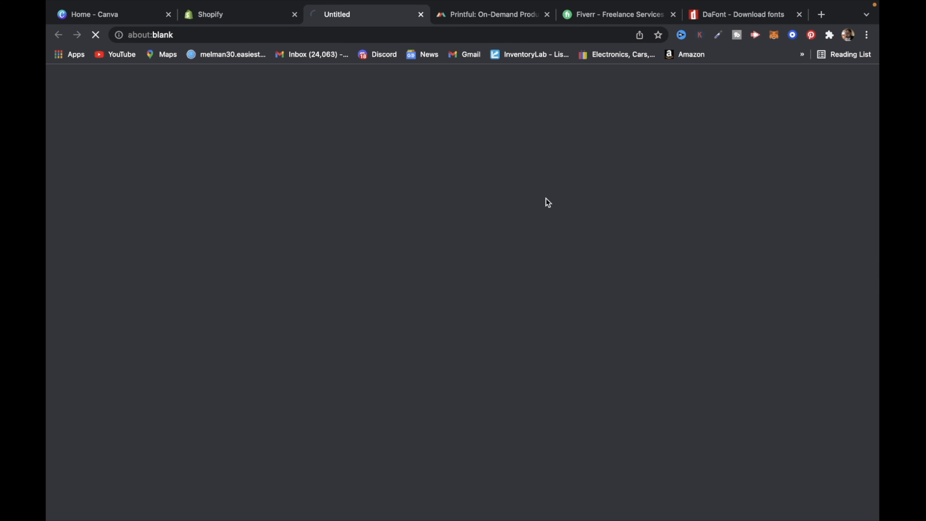
type("va")
type("r")
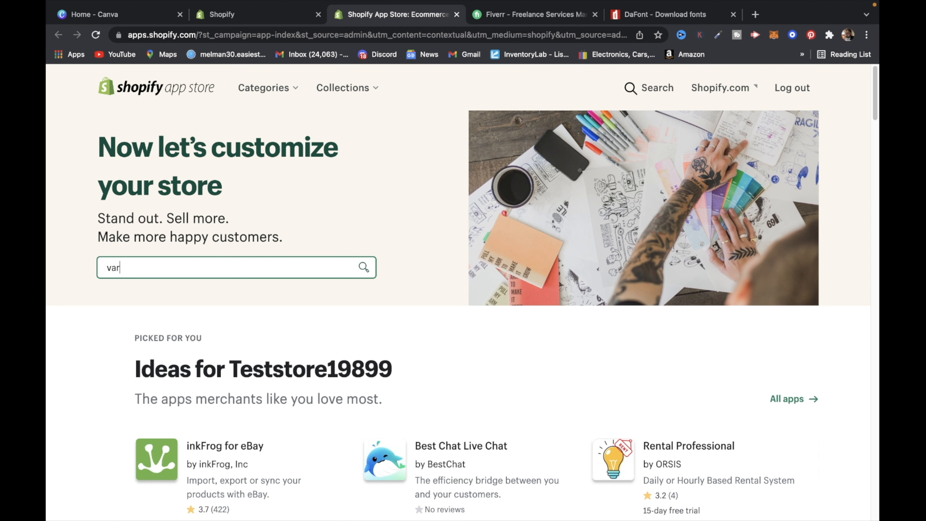
type("ian")
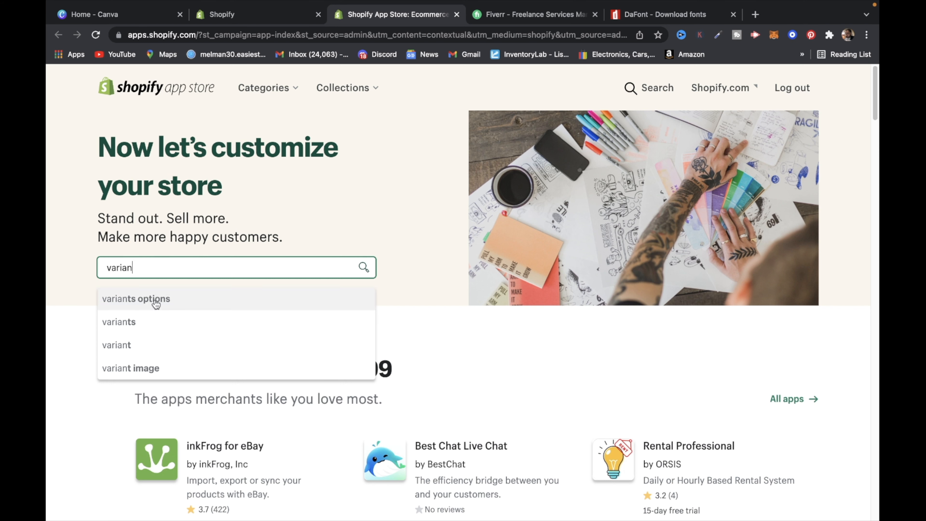
left_click(156, 299)
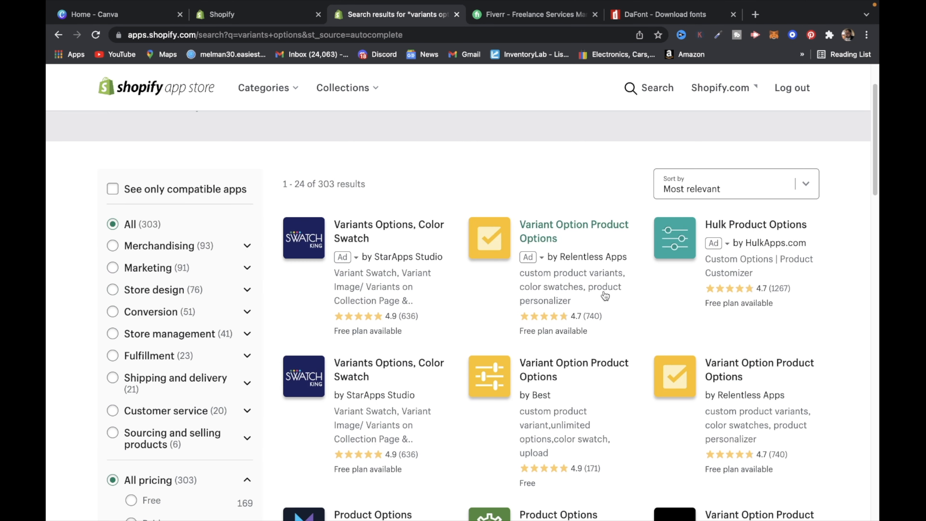
scroll(744, 379, "down", 2)
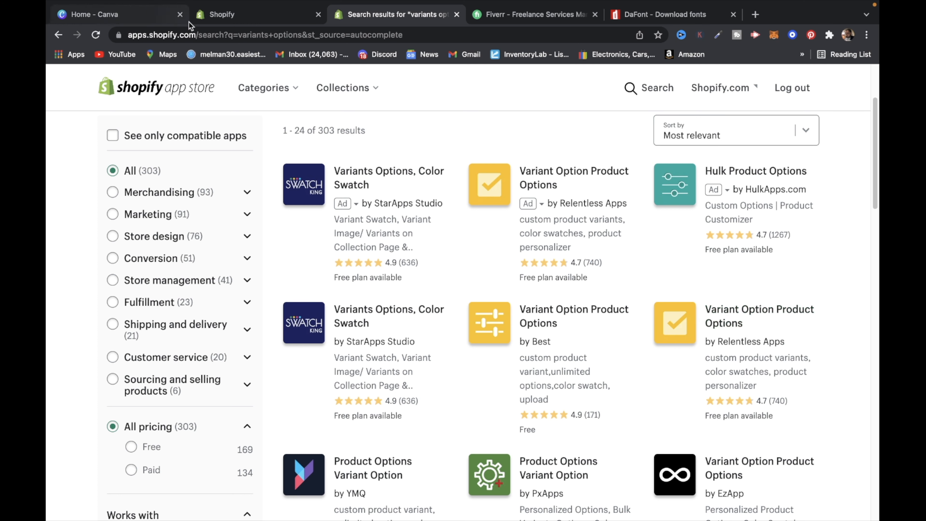
- Return to the store's installed apps, open Printful and start adding a new product
left_click(243, 15)
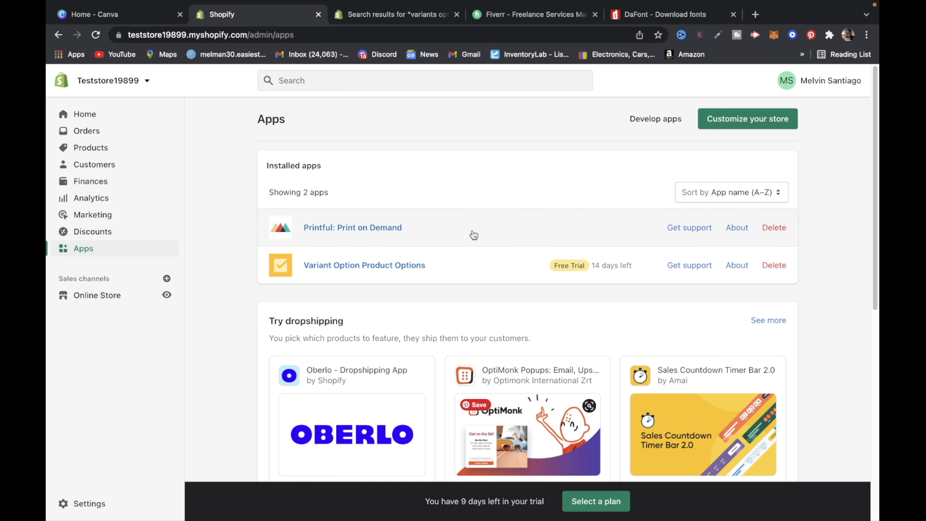
left_click(343, 229)
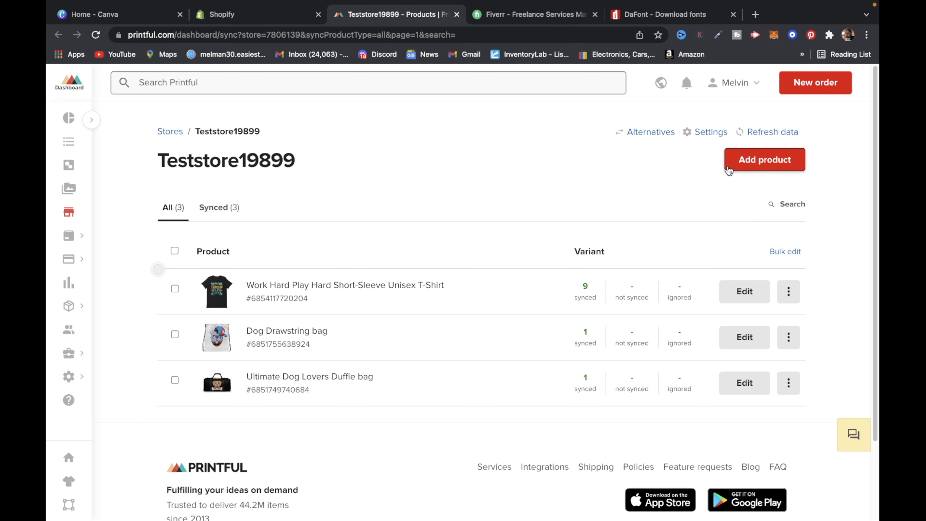
left_click(781, 165)
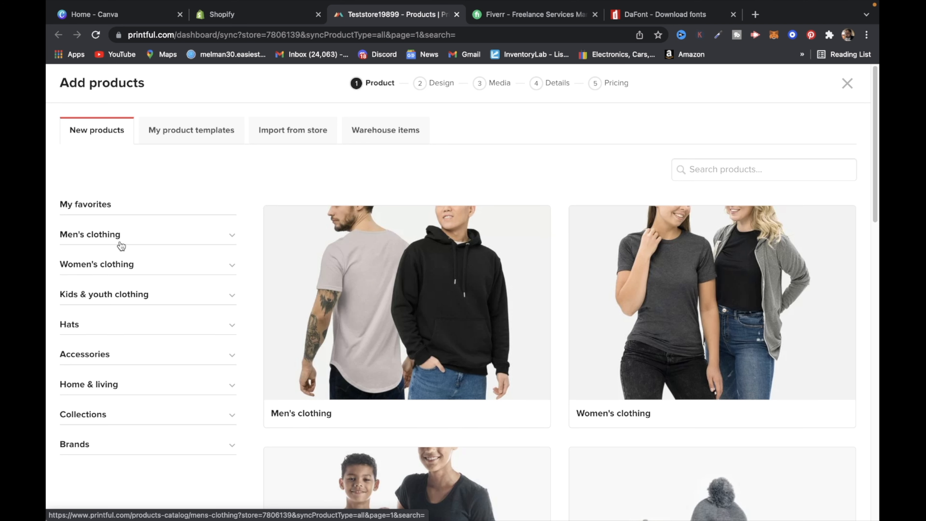
- Expand the Men's clothing category of the product catalog and examine the product types offered in it
scroll(140, 255, "down", 2)
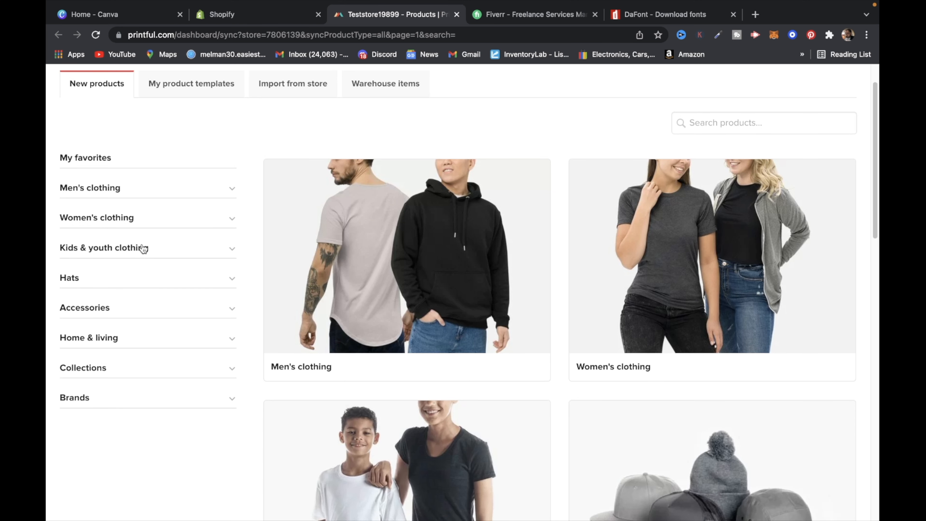
left_click(211, 194)
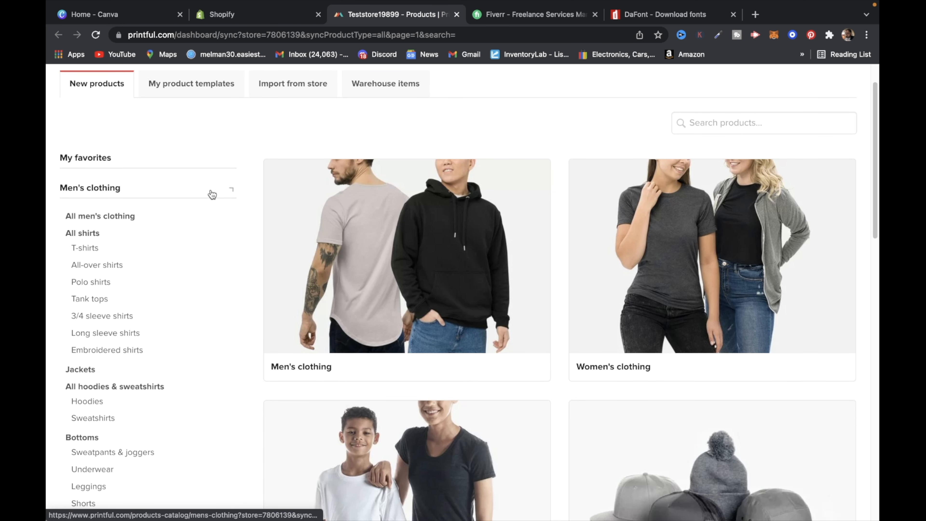
scroll(188, 360, "down", 5)
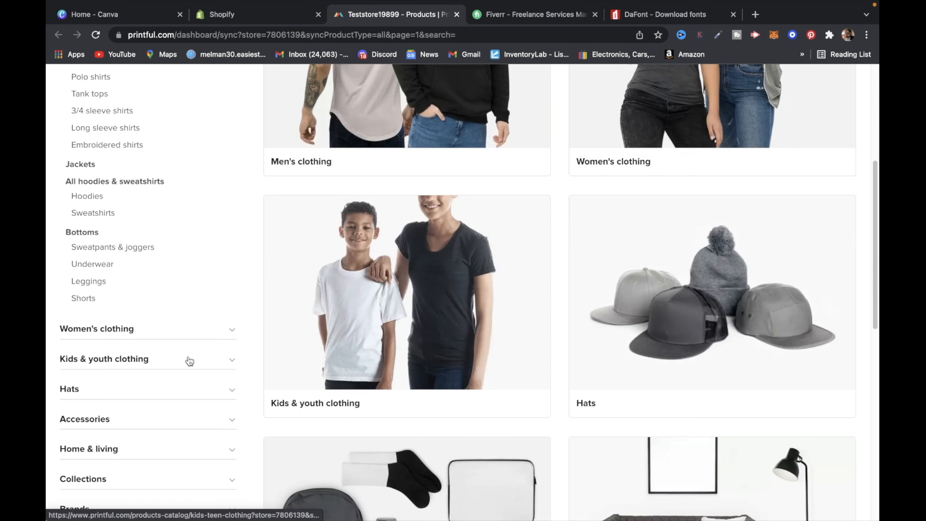
scroll(188, 359, "up", 3)
scroll(188, 360, "up", 1)
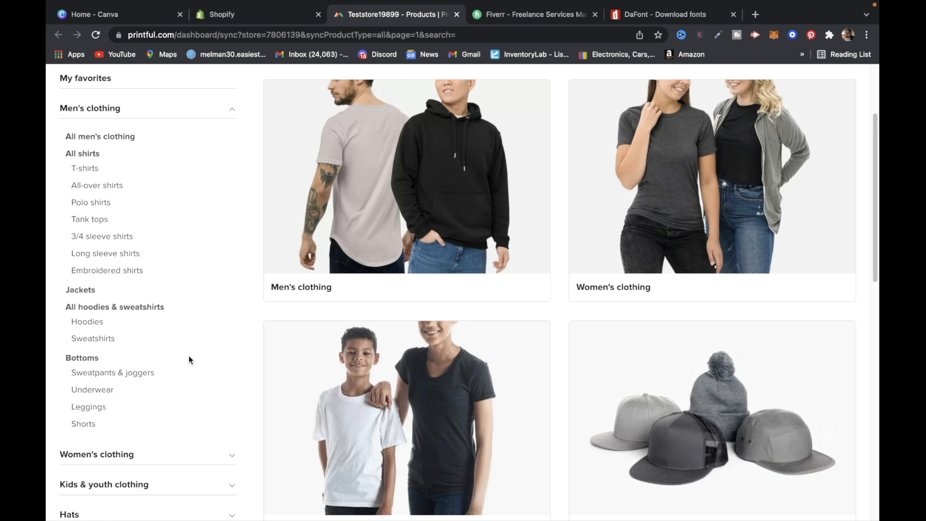
scroll(162, 372, "down", 2)
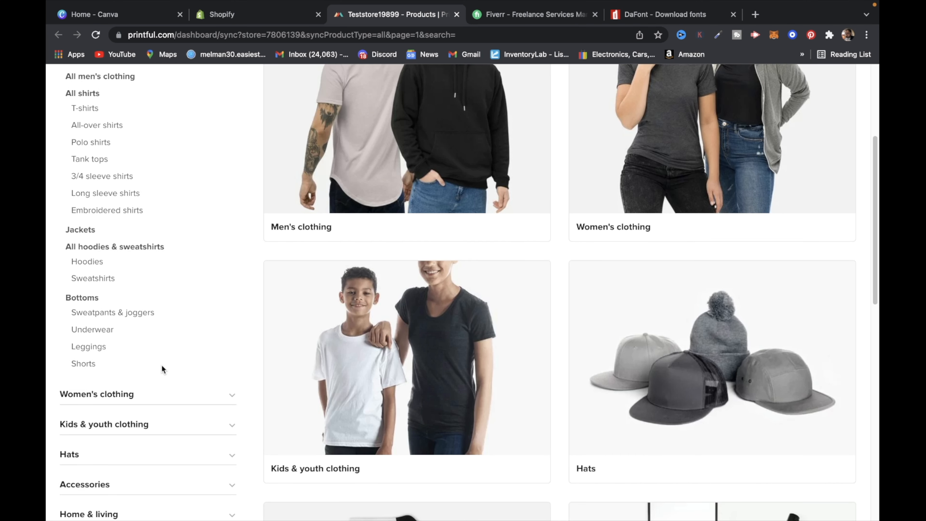
scroll(137, 378, "up", 1)
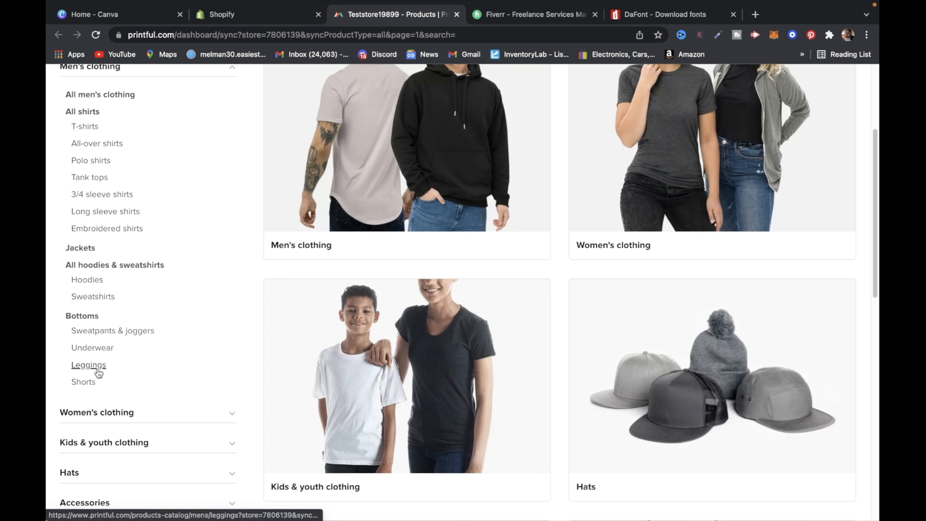
scroll(78, 379, "up", 3)
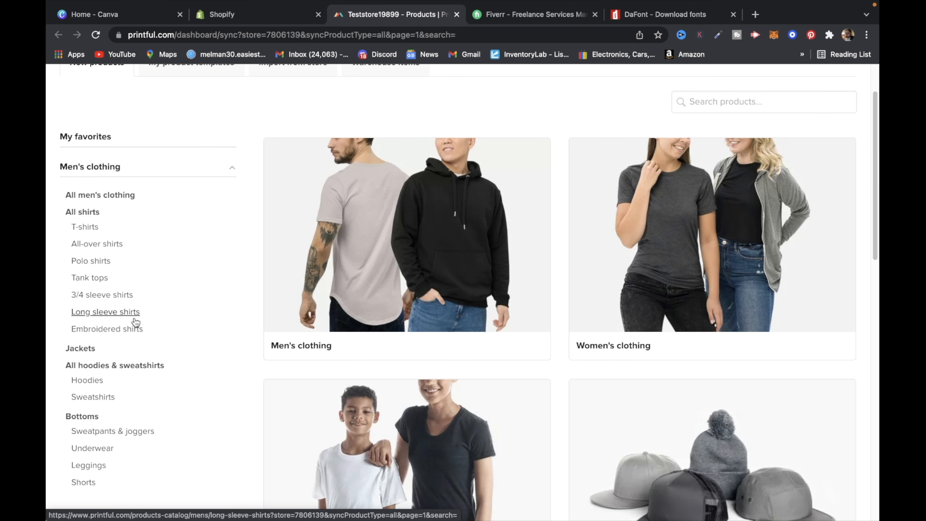
- Choose the All-Over Print Men's Crew Neck T-Shirt from the men's all-over shirts as the product to design
left_click(98, 246)
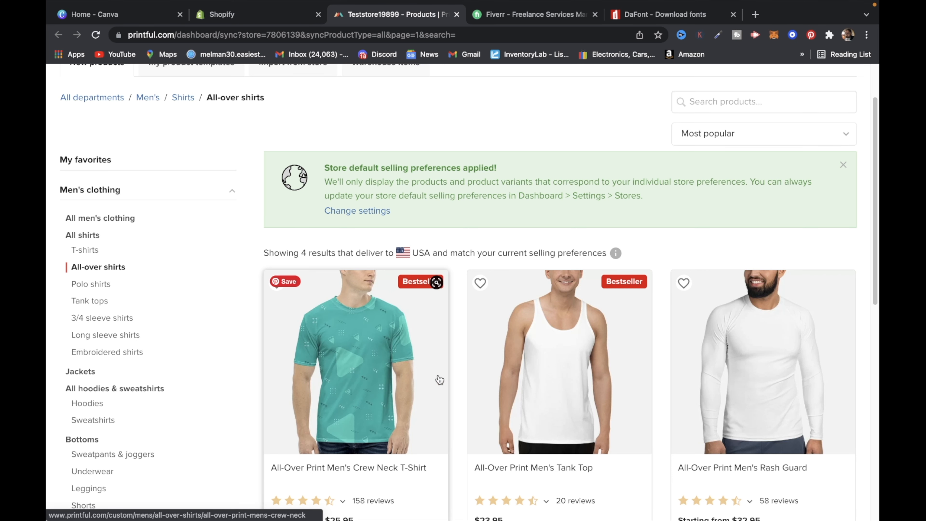
scroll(401, 421, "down", 4)
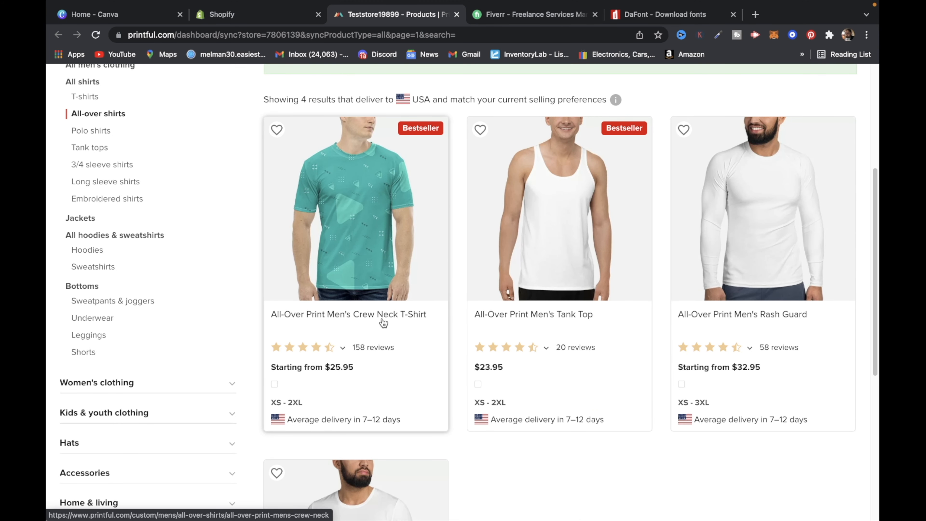
left_click(409, 316)
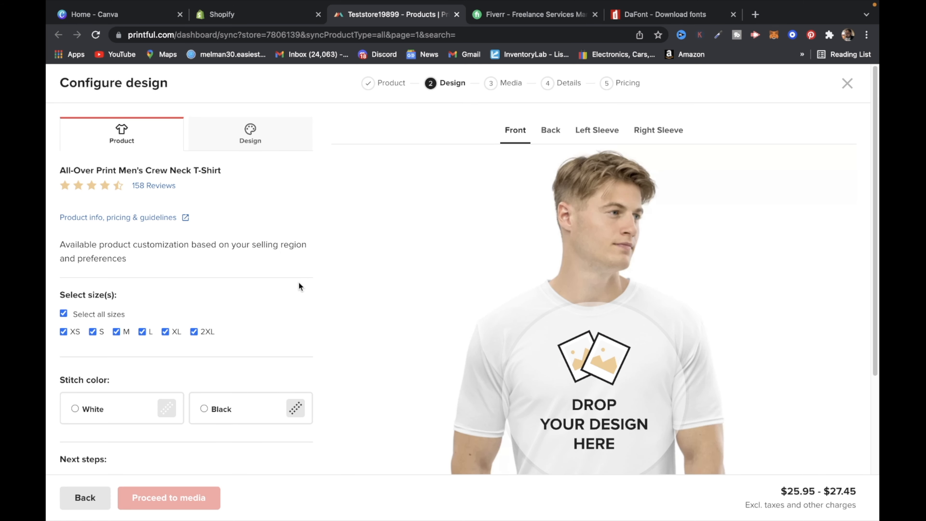
- Check the required print file sizes in the T-shirt's product information, then close it
scroll(705, 314, "down", 1)
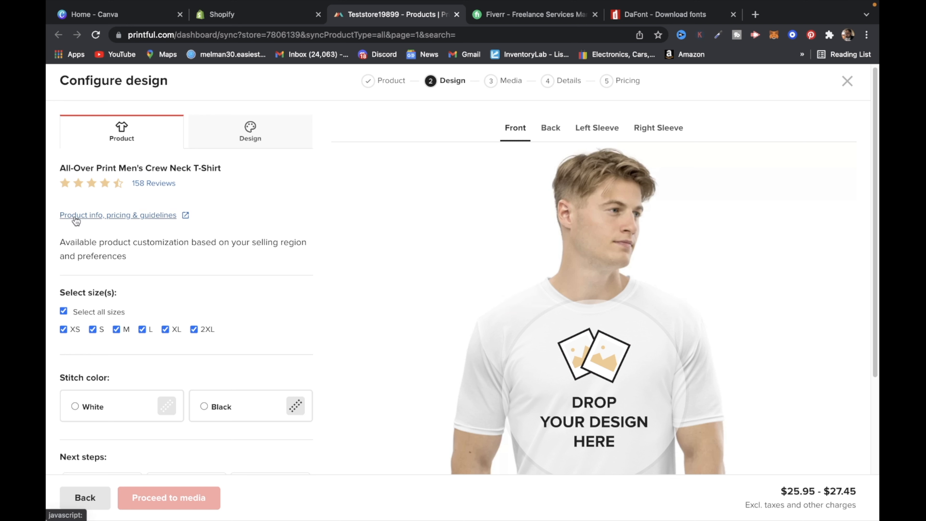
left_click(152, 217)
left_click(286, 147)
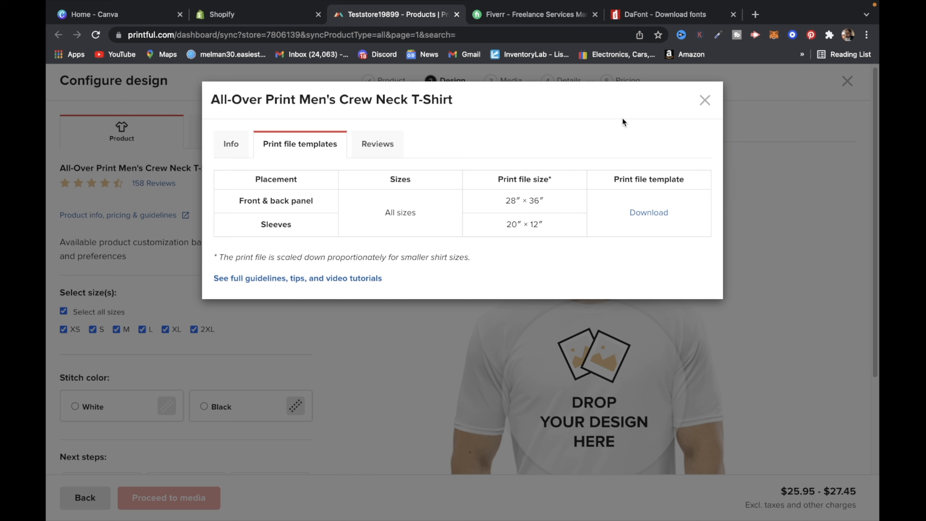
left_click(705, 102)
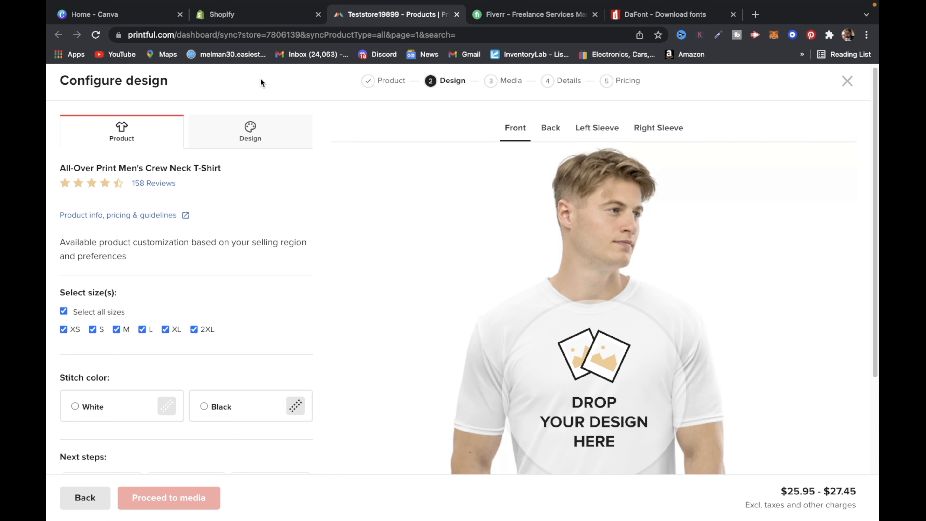
- Switch to Canva and start a new design with a custom size
left_click(122, 16)
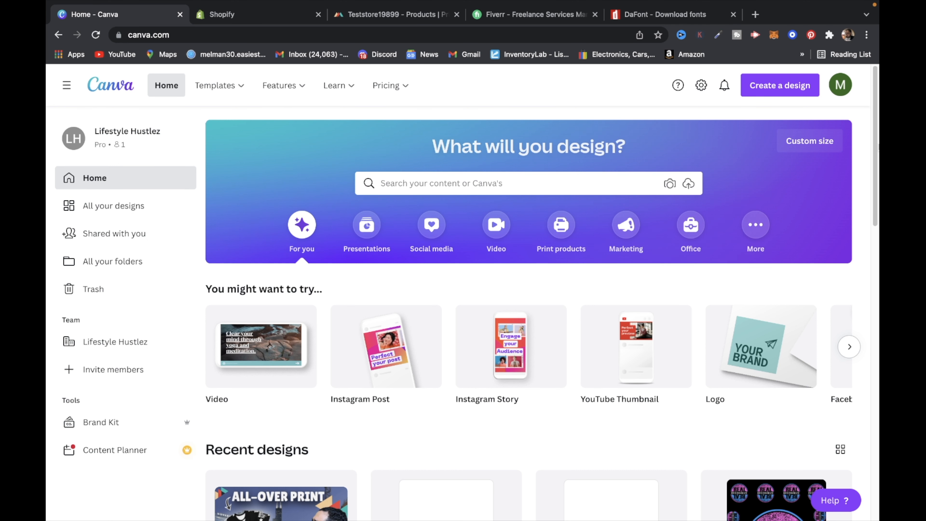
left_click(788, 93)
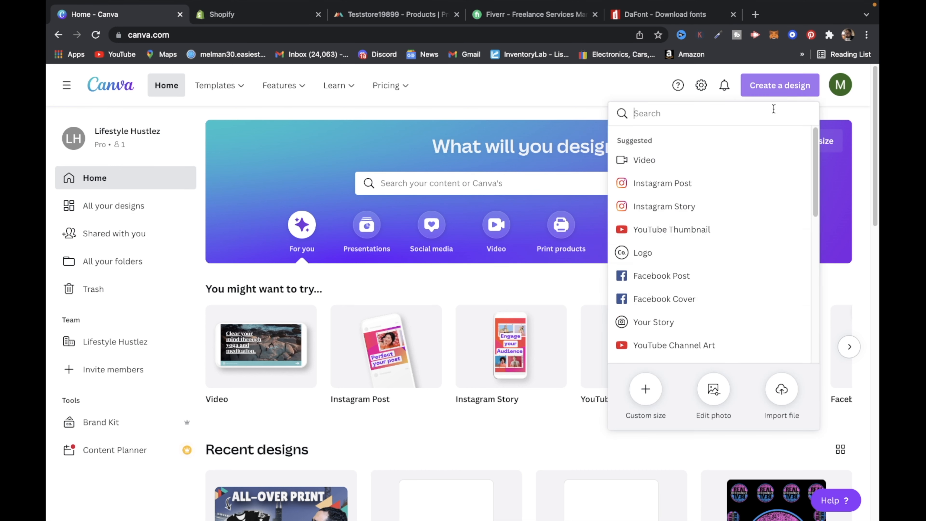
left_click(645, 395)
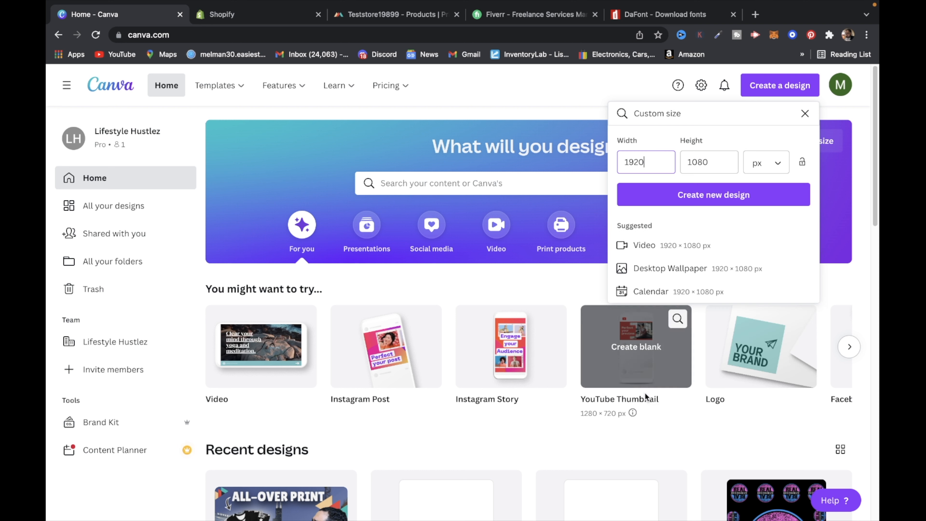
- Enter 28 as the width and 36 as the height of the custom design size
key("BackSpace")
key("BackSpace")
key("BackSpace")
key("BackSpace")
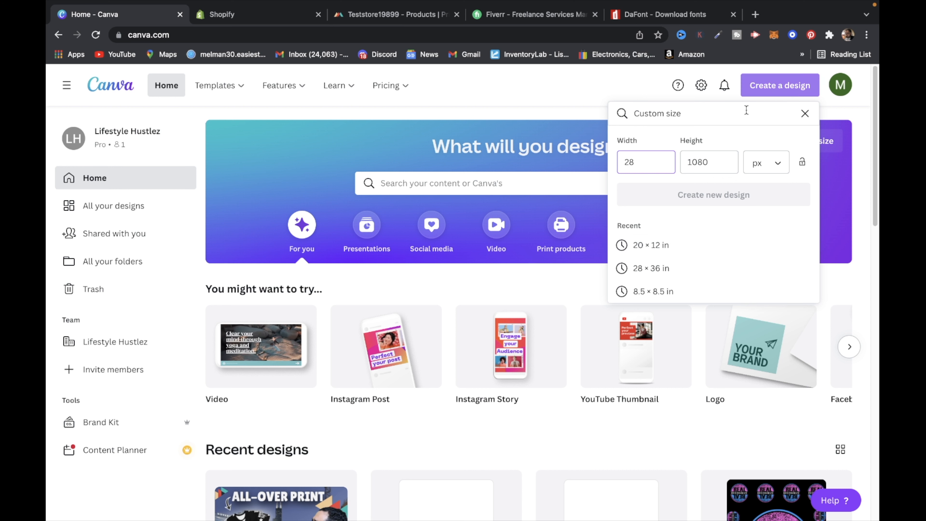
left_click(716, 168)
key("super+a")
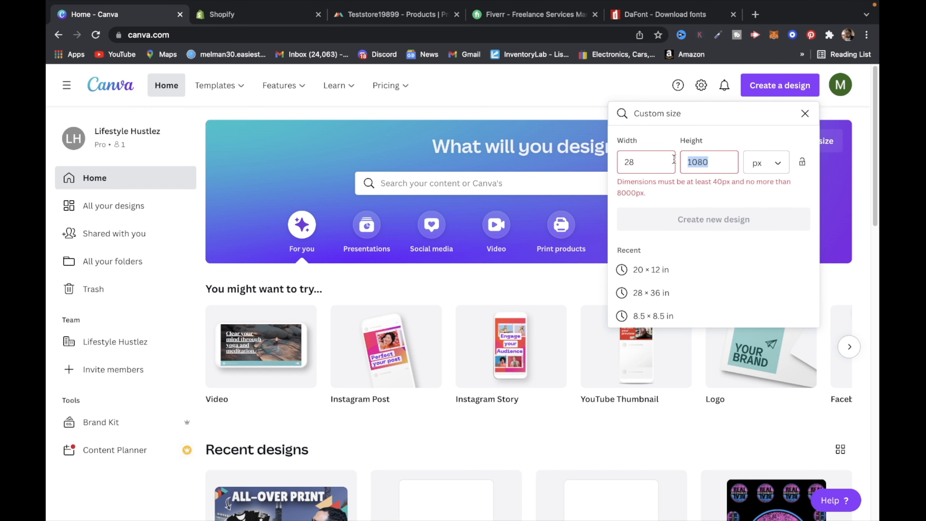
type("36")
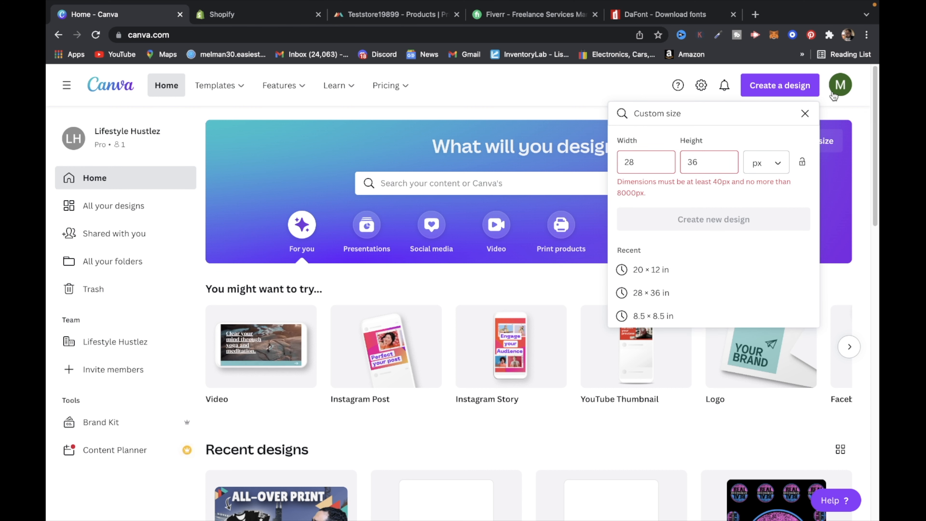
- Change the custom size units to inches, set the size to 28 × 36 in and create the design
left_click(767, 165)
left_click(758, 187)
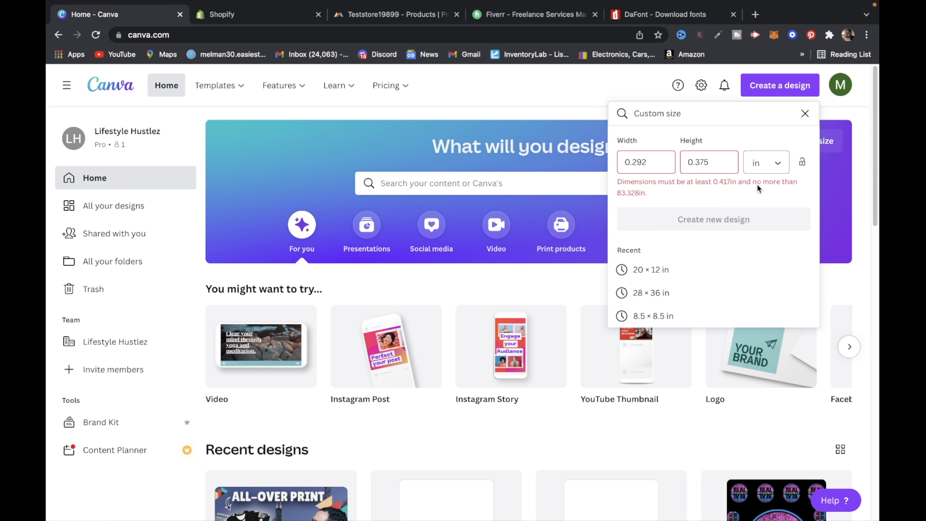
left_click(669, 156)
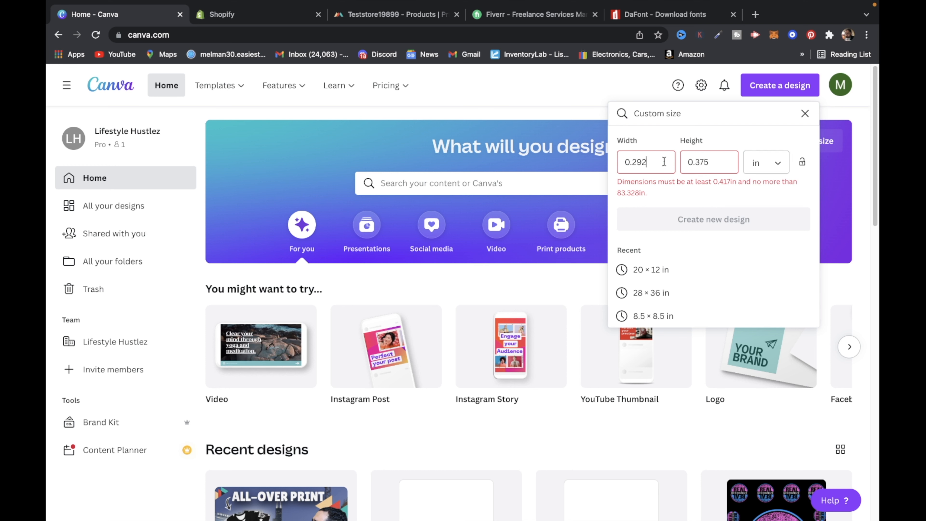
left_click_drag(651, 166, 613, 169)
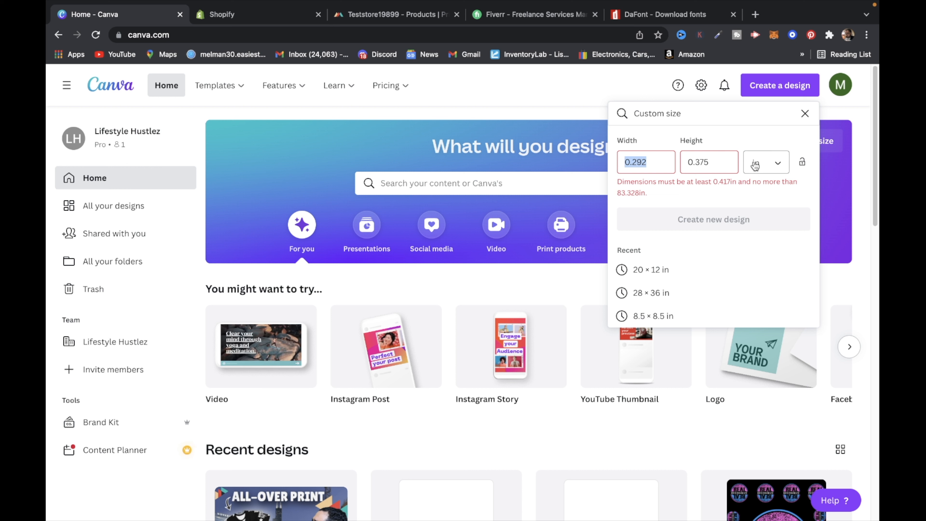
type("28")
key("Tab")
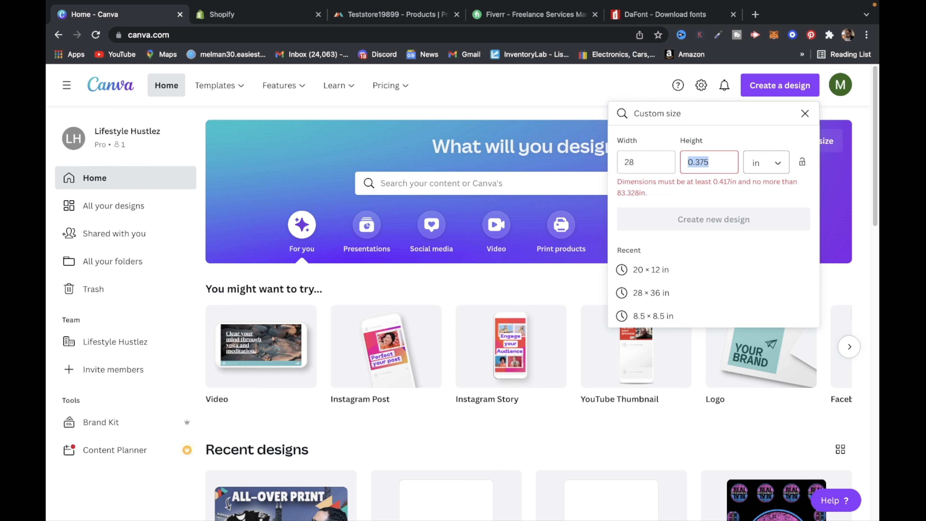
type("36")
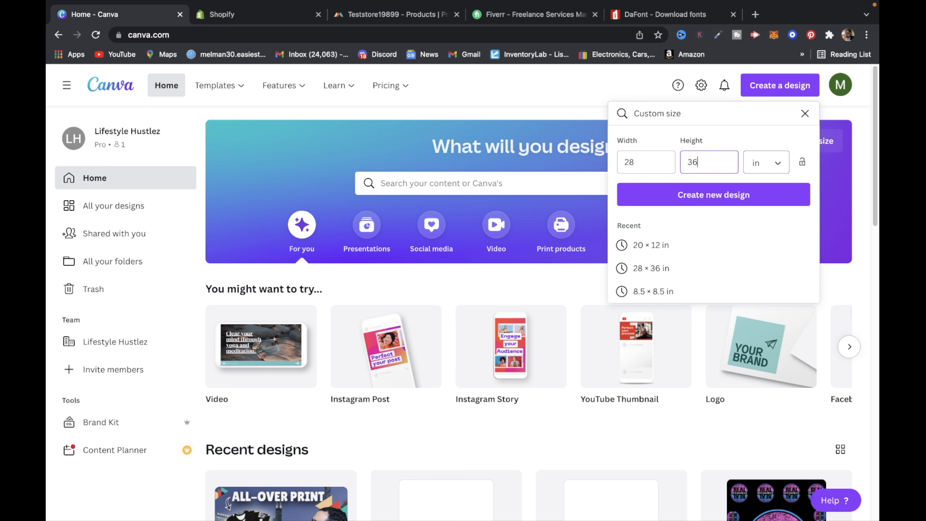
left_click(728, 196)
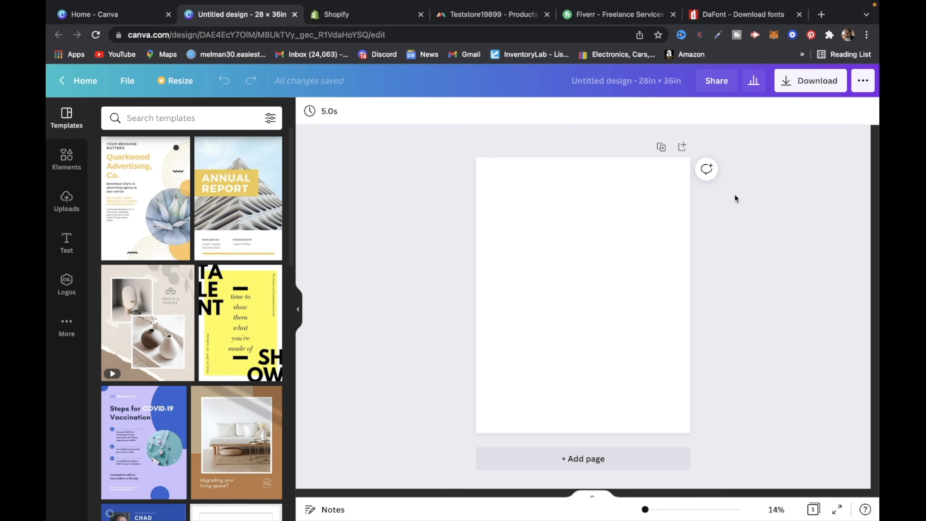
- Fill the blank page's background with black
left_click(653, 270)
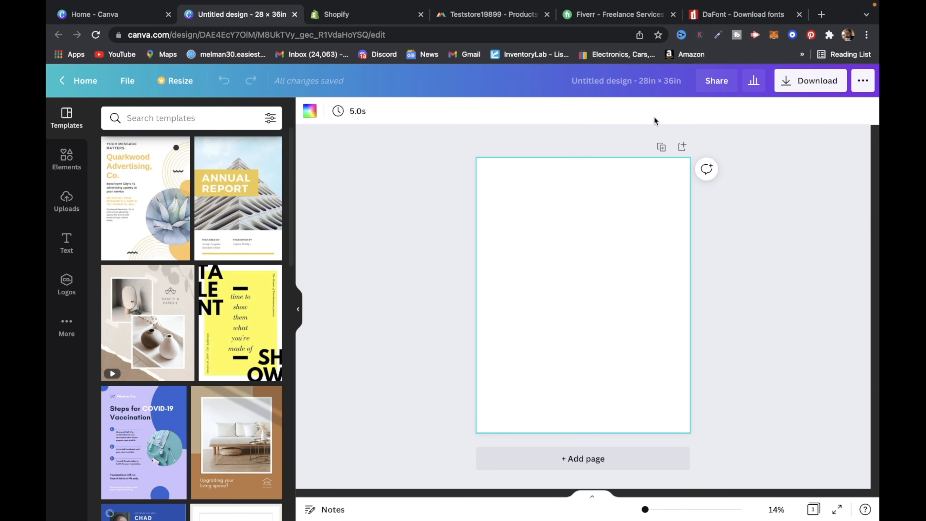
left_click(310, 116)
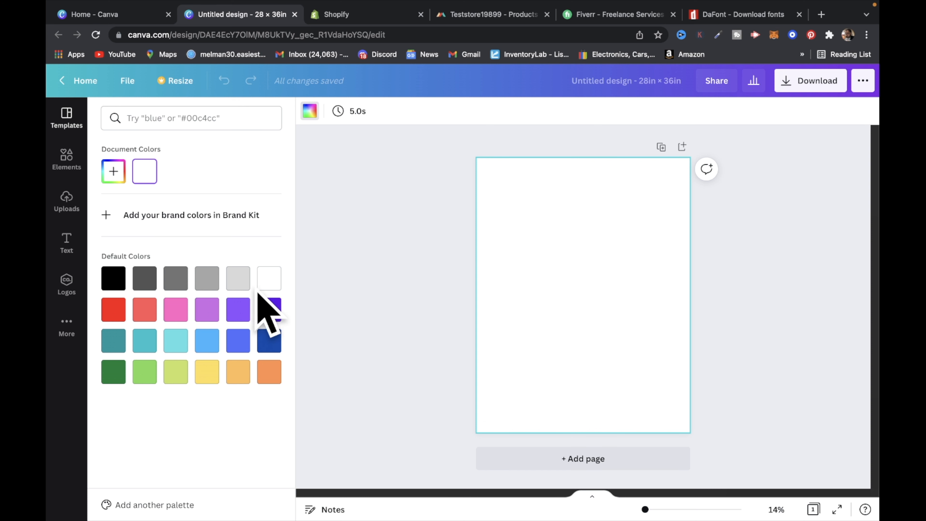
left_click(111, 286)
left_click(340, 176)
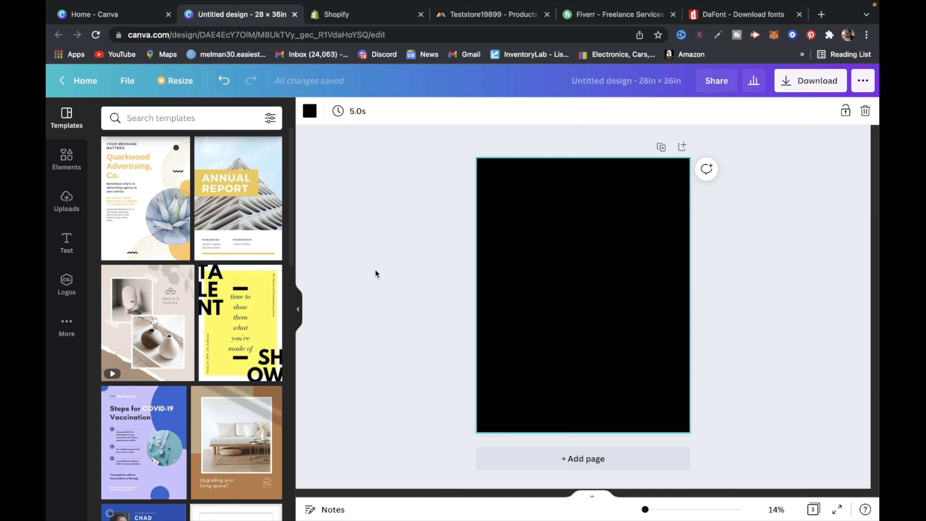
- Add the uploaded round Real Recognize Real graphic, shrink it and center it horizontally slightly above the middle of the page
left_click(66, 201)
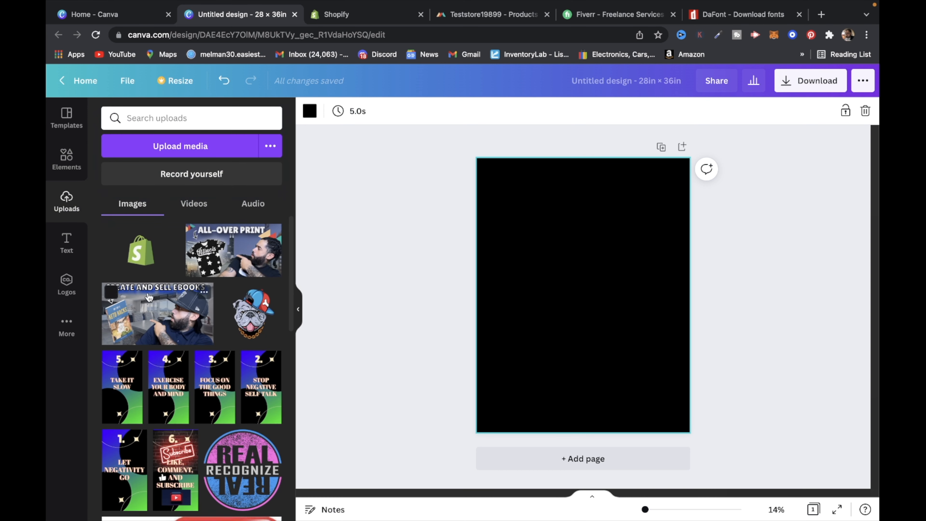
scroll(149, 297, "down", 4)
left_click(241, 356)
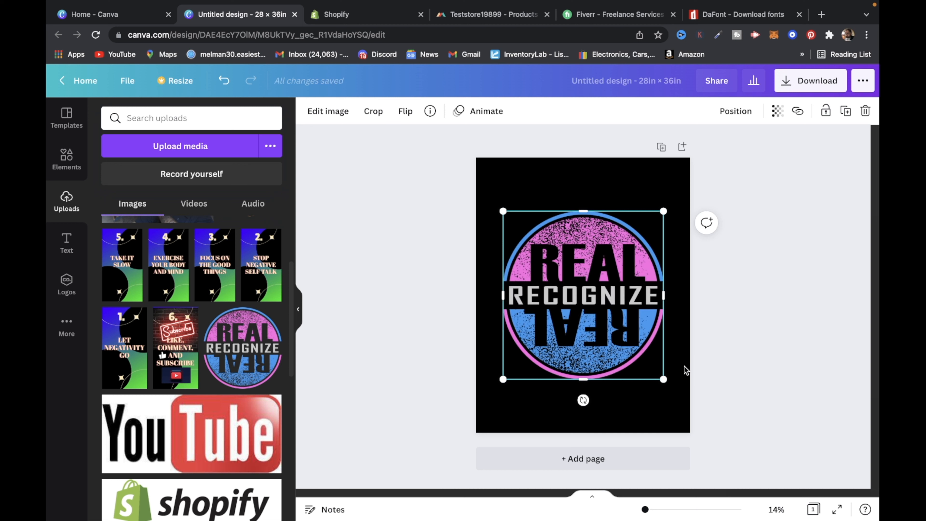
left_click_drag(664, 380, 616, 329)
left_click_drag(571, 287, 593, 288)
left_click(786, 207)
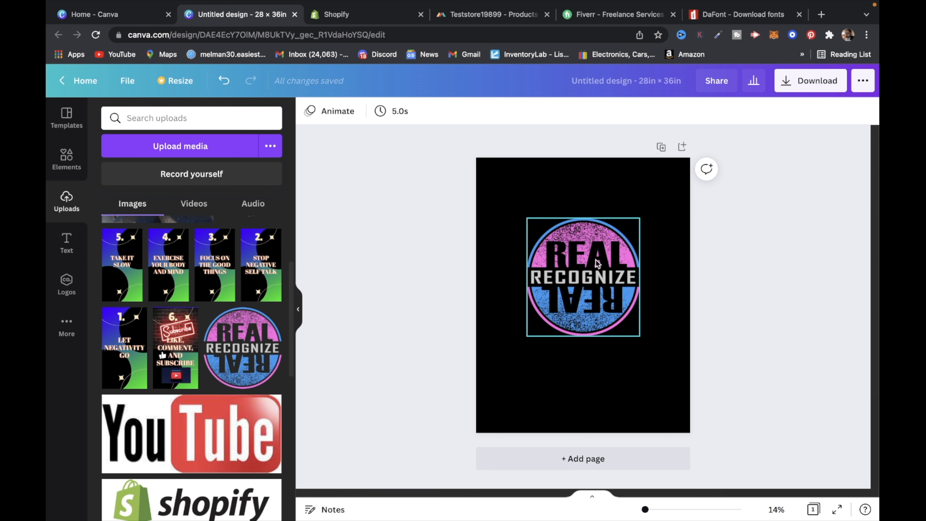
left_click(591, 271)
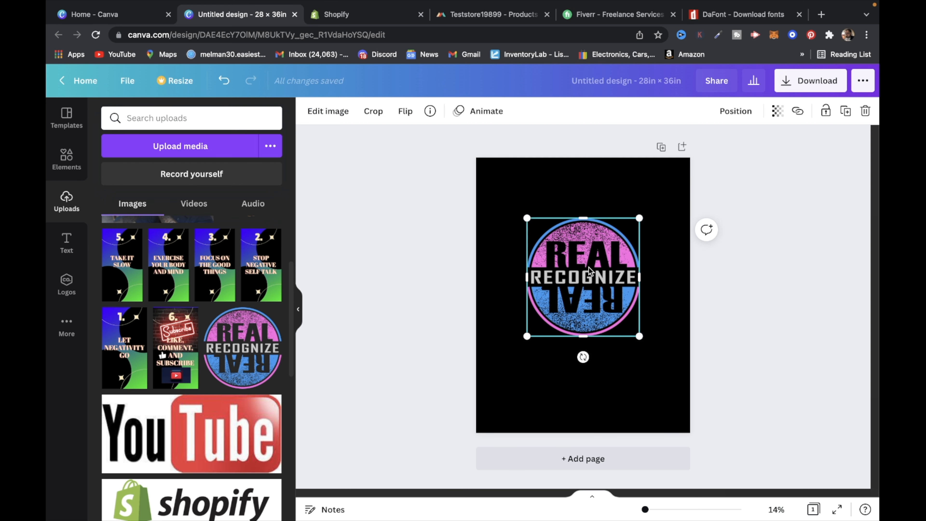
right_click(597, 258)
left_click(337, 221)
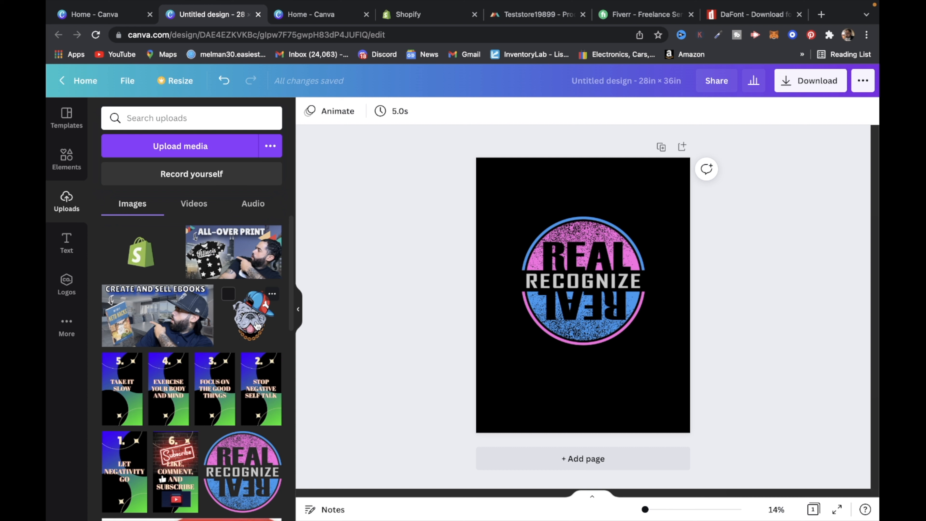
- Add the recently used white star element, shrink it and place it in the page's upper-left corner
left_click(65, 168)
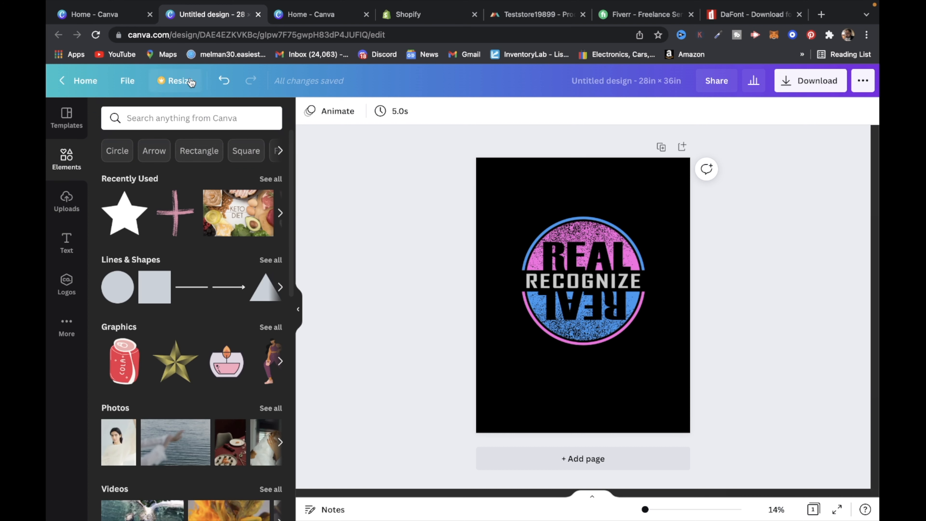
left_click(132, 218)
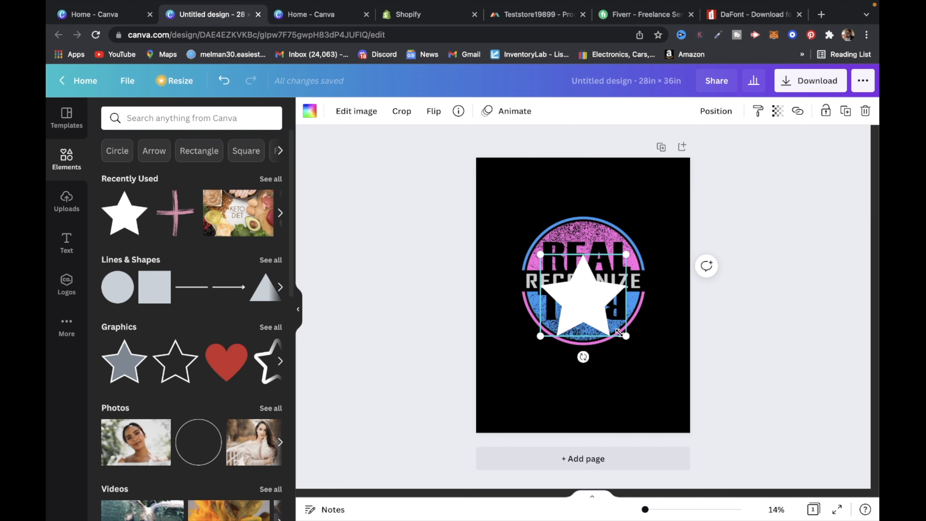
left_click_drag(624, 335, 507, 176)
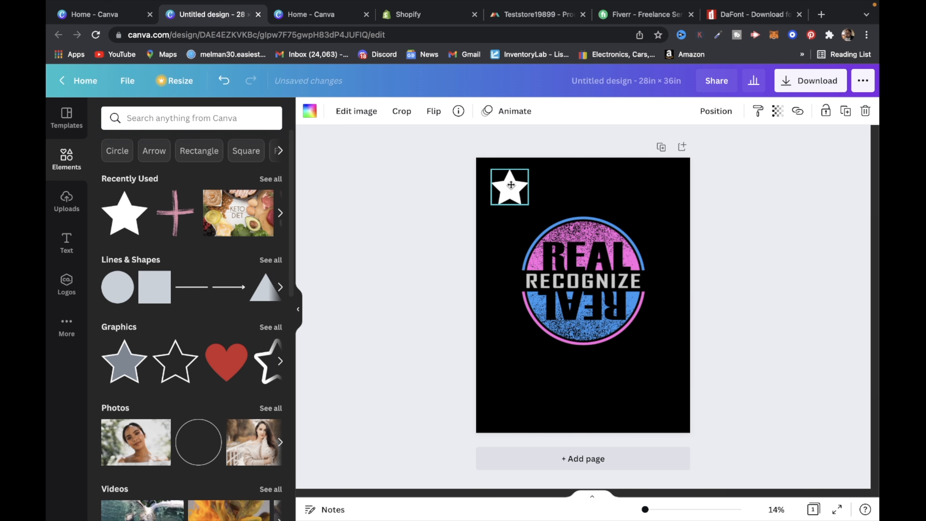
- Duplicate the star and place the copy at the top center of the page, level with the first star
right_click(520, 197)
left_click(567, 223)
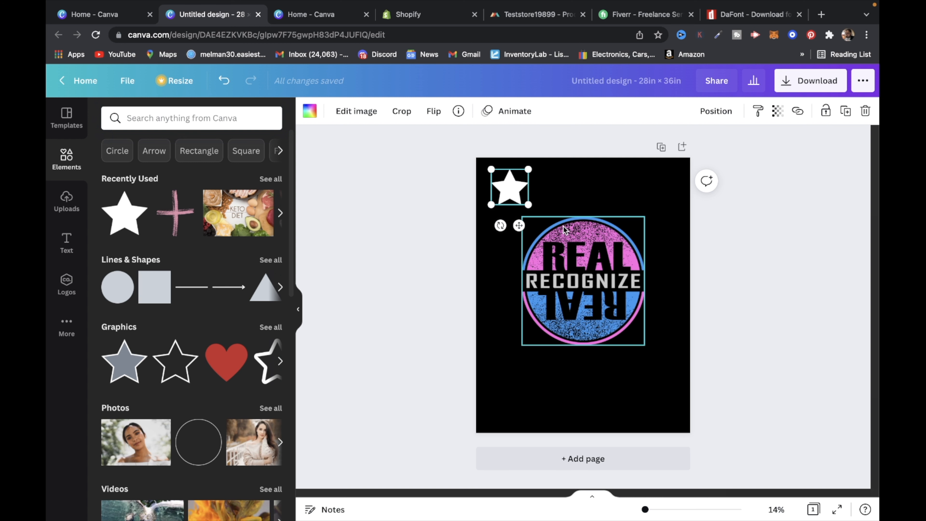
right_click(533, 193)
left_click(572, 235)
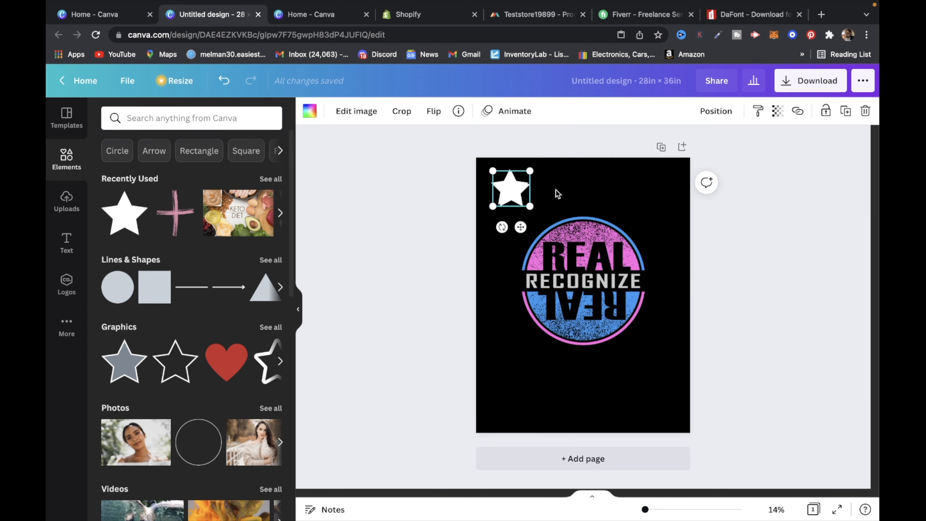
left_click_drag(525, 189, 561, 187)
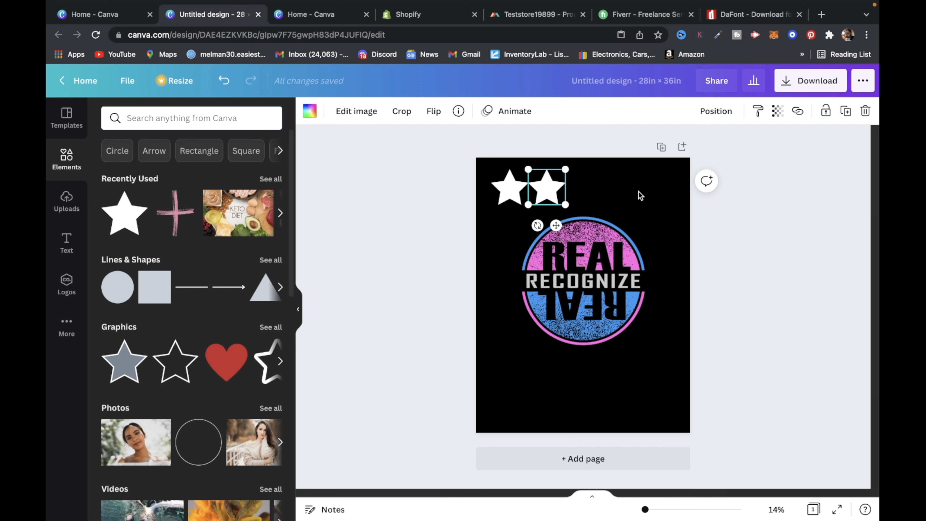
left_click_drag(555, 189, 595, 192)
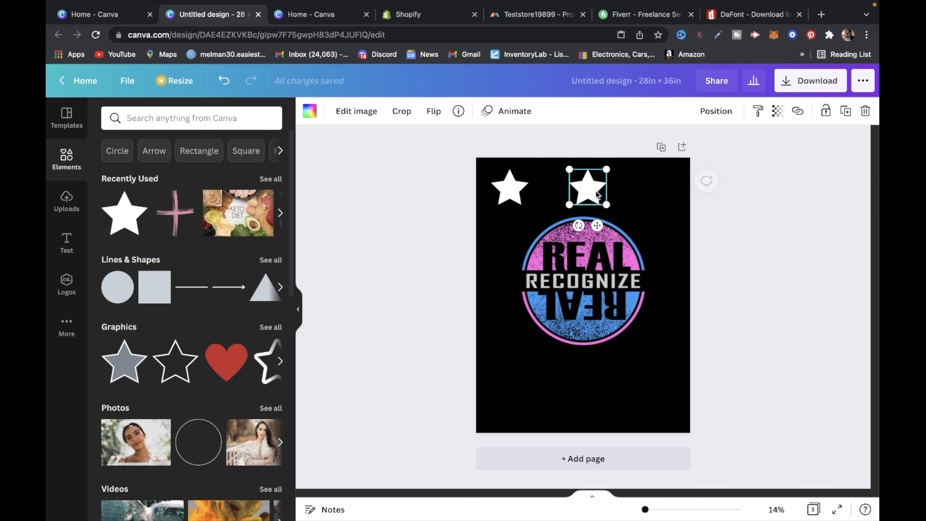
- Paste a third star and place it in the page's upper-right corner, in line with the other two
right_click(595, 190)
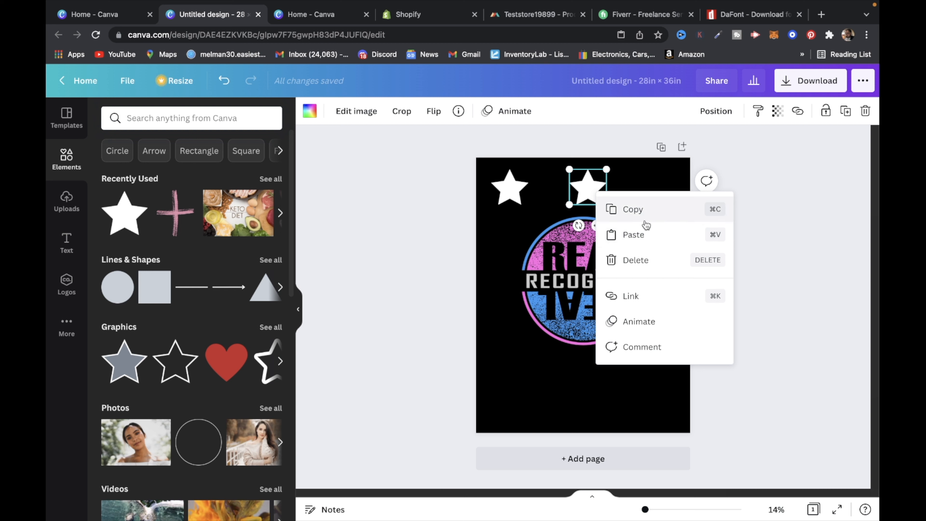
left_click(649, 246)
left_click_drag(531, 192, 684, 190)
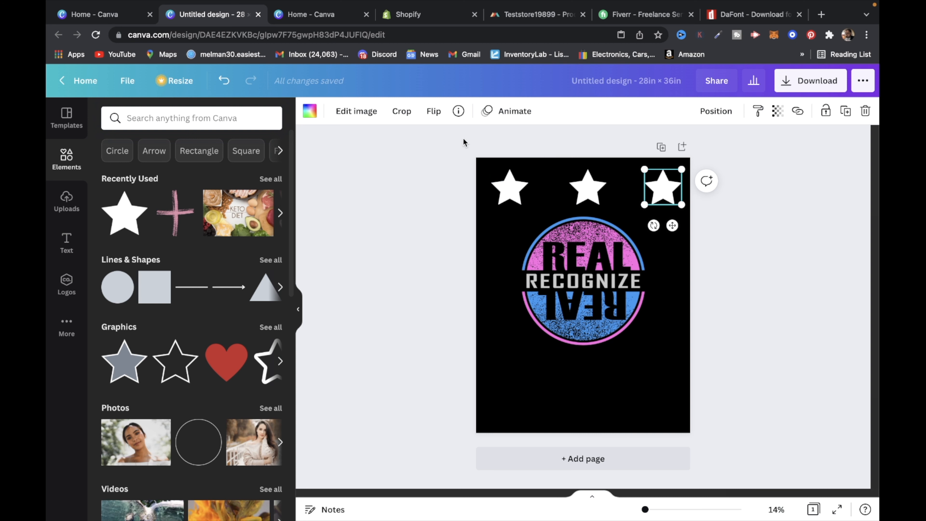
- Group the three stars and place a copy of the row near the bottom of the page, below the round graphic
left_click_drag(489, 167, 684, 209)
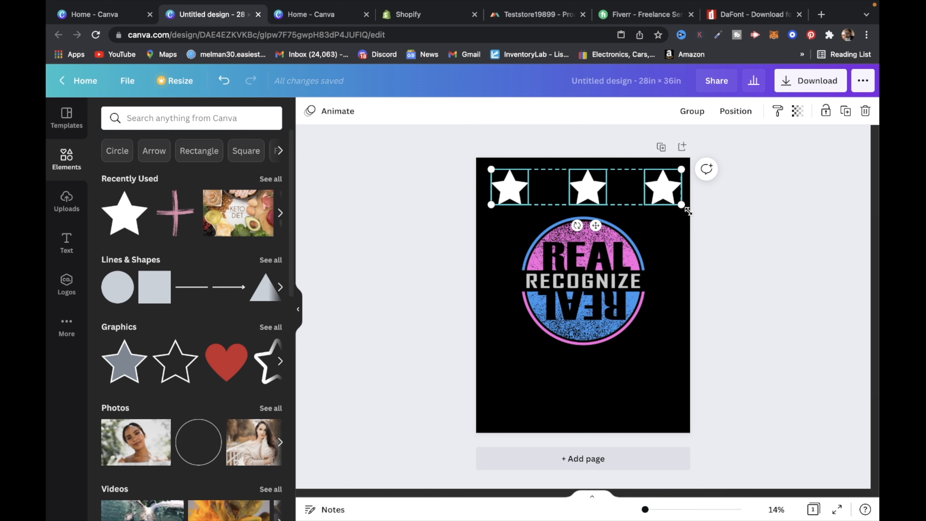
left_click(686, 113)
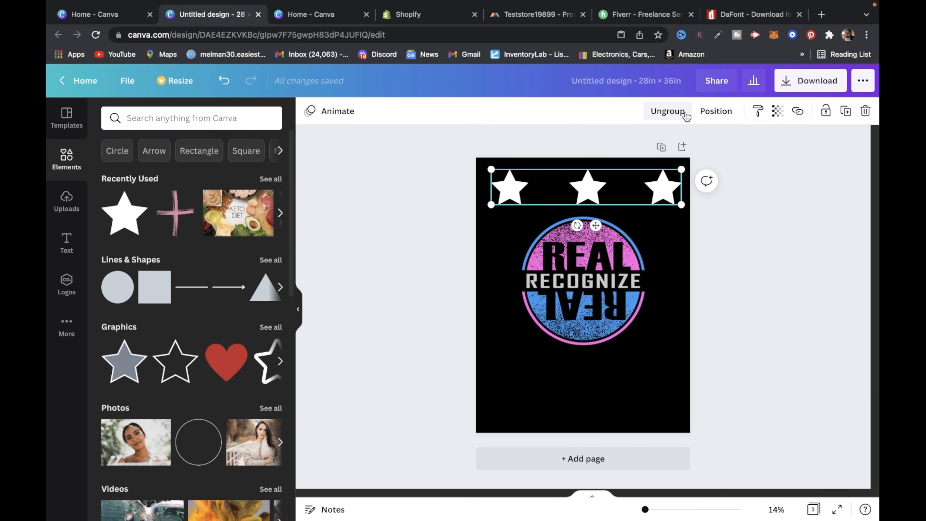
right_click(607, 189)
left_click(655, 203)
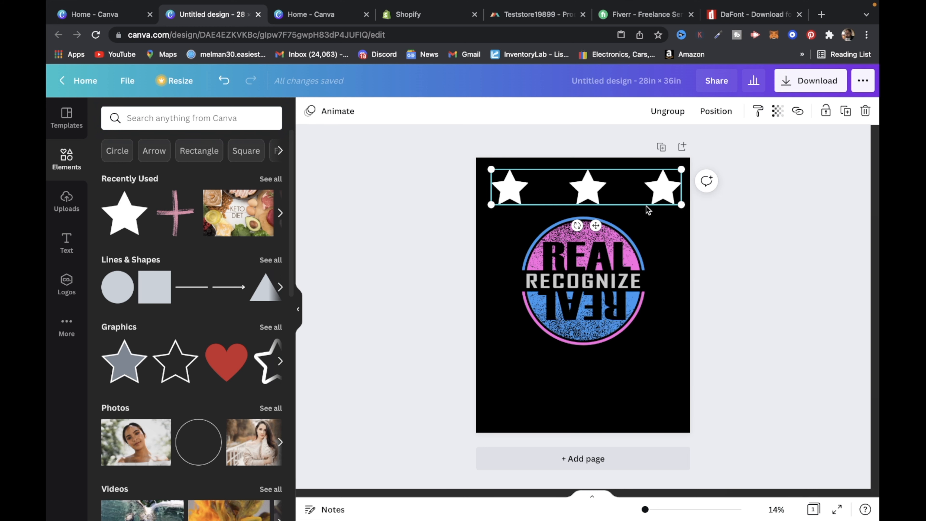
right_click(575, 383)
left_click(587, 411)
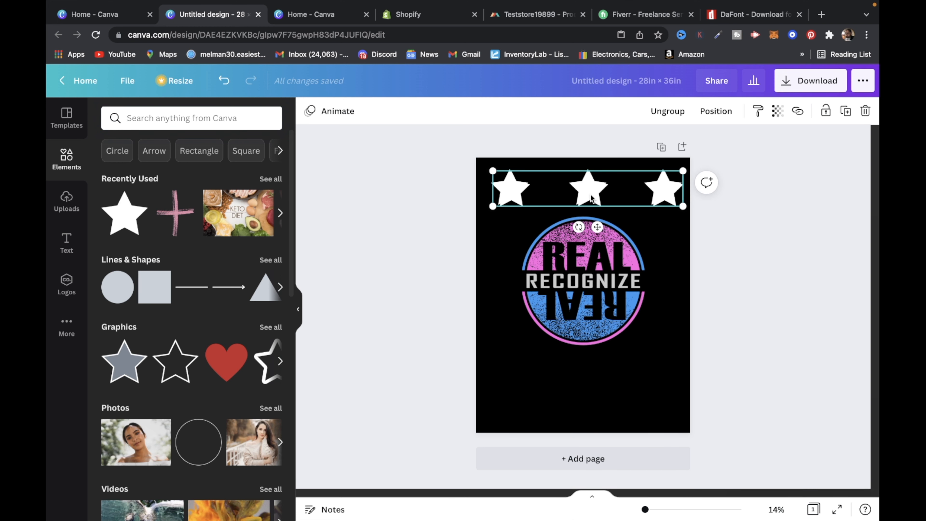
left_click_drag(590, 205, 591, 401)
left_click(751, 288)
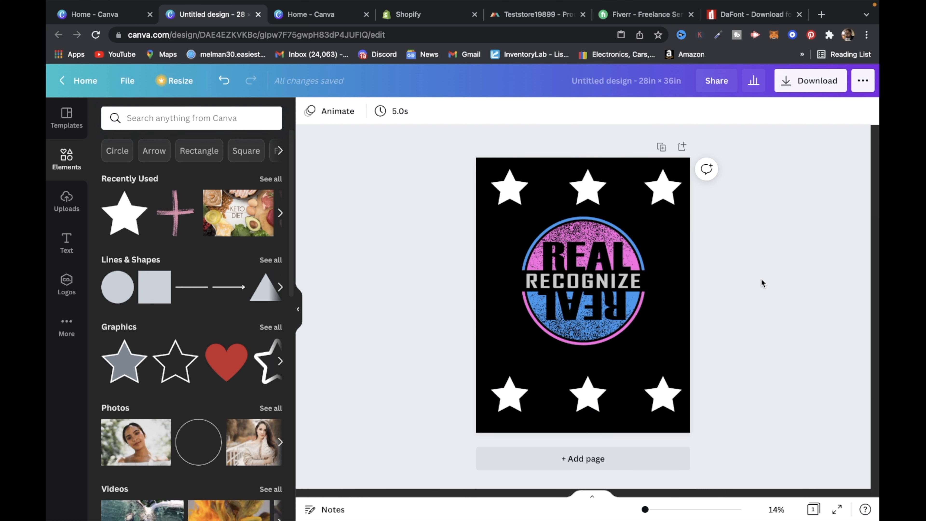
- Paste another row of three stars, rotate it vertical, shrink it and place it along the left side of the round graphic
right_click(507, 243)
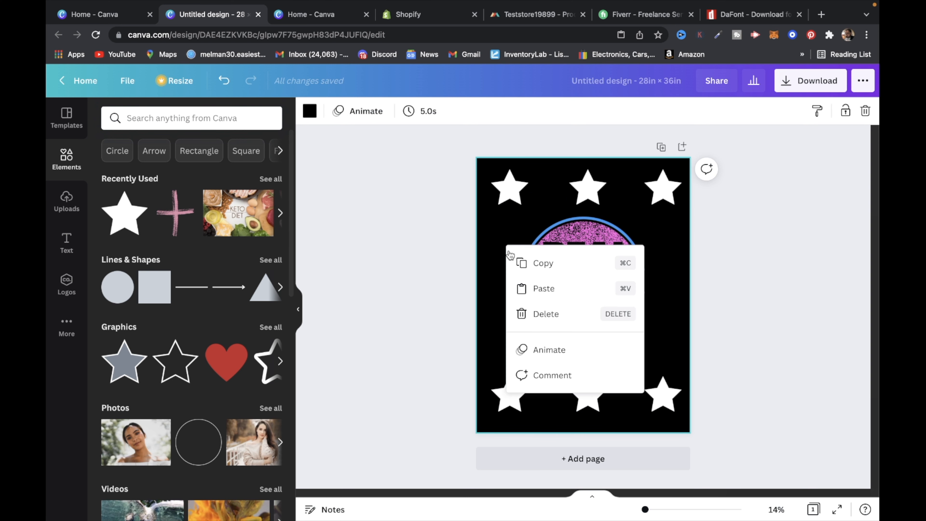
left_click(554, 297)
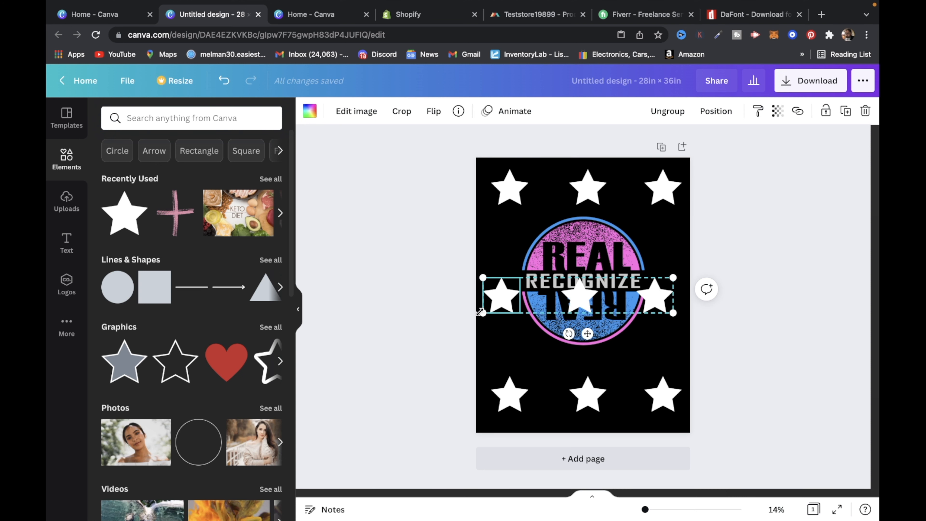
left_click_drag(569, 333, 469, 310)
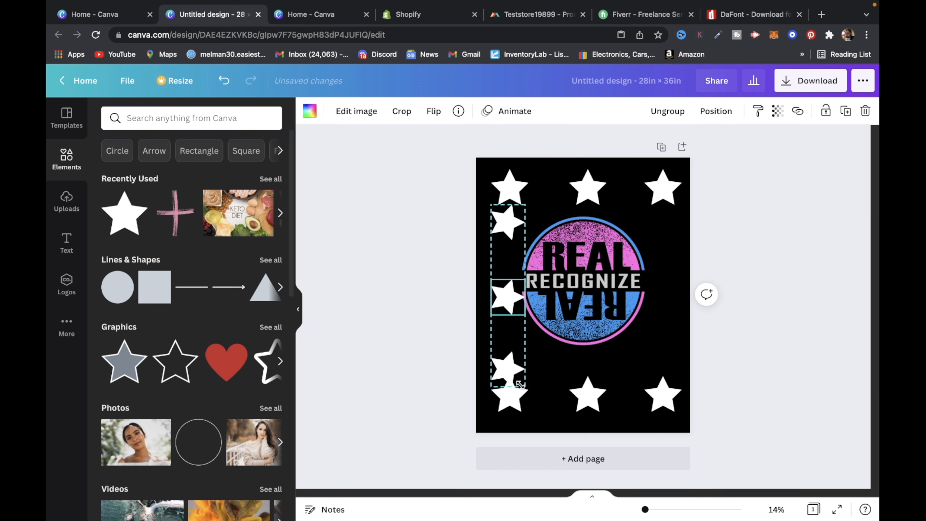
left_click_drag(520, 383, 503, 319)
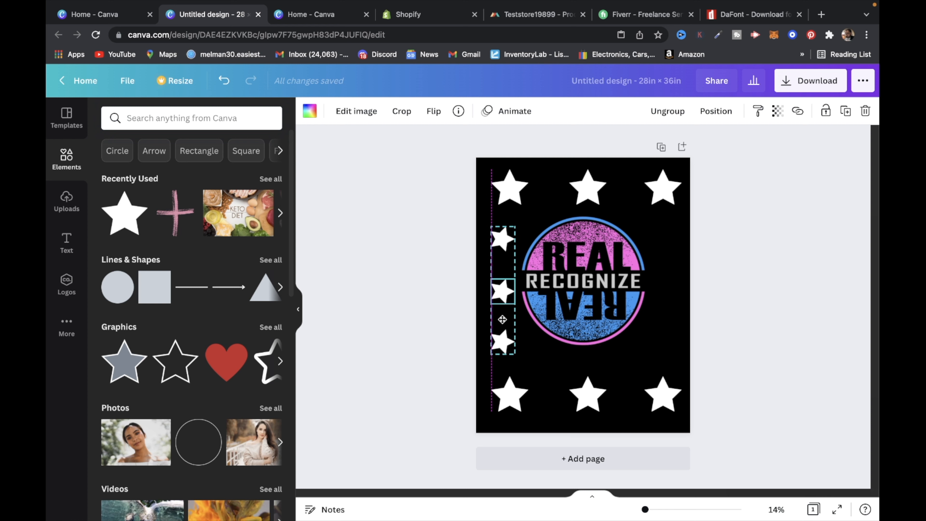
- Duplicate the vertical star column and place the copy along the right side of the round graphic
right_click(503, 315)
left_click(536, 321)
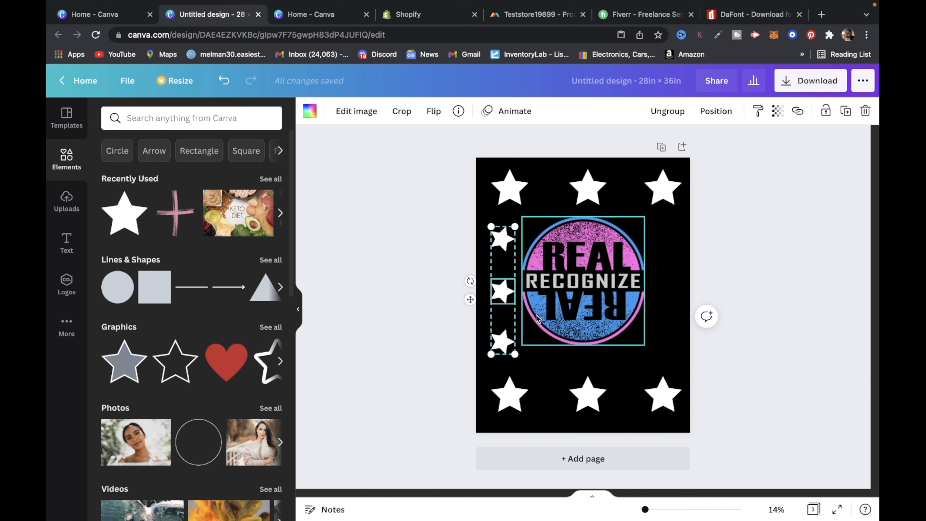
right_click(503, 290)
left_click(560, 333)
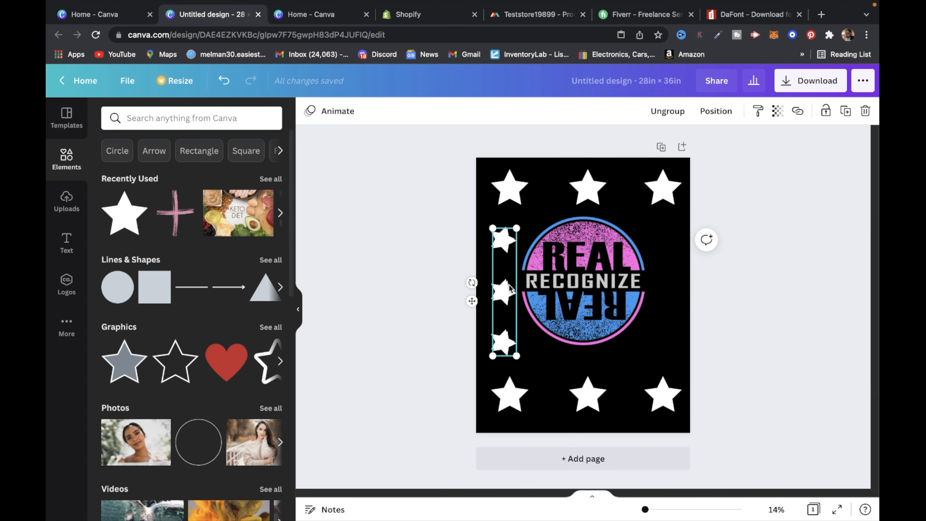
left_click_drag(509, 285, 673, 288)
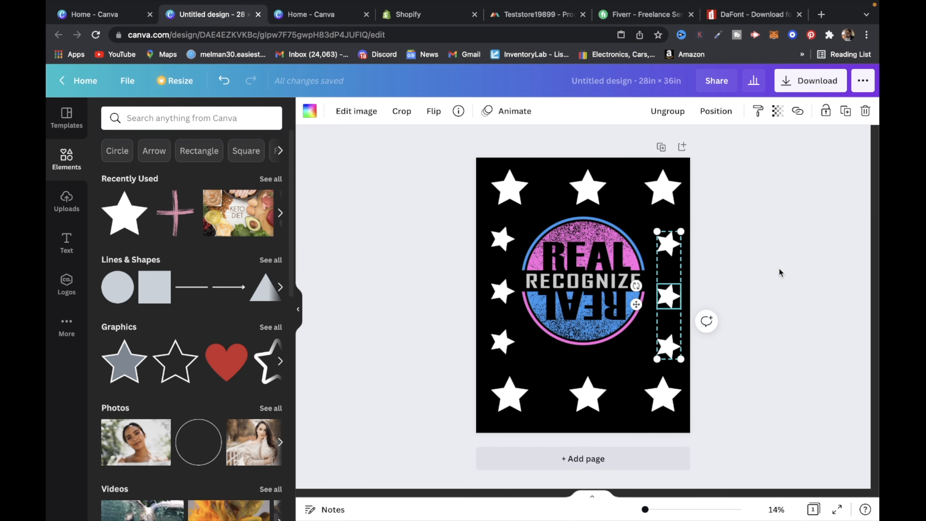
left_click(779, 267)
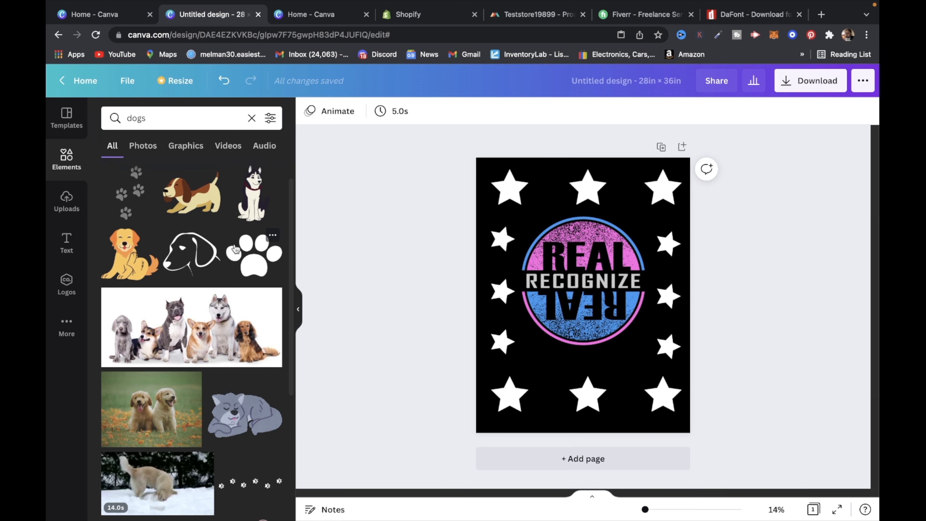
- Search the elements for "dogs", add the gray paw-print trail graphic and recolor it white
scroll(251, 310, "down", 7)
scroll(238, 356, "up", 3)
scroll(239, 356, "down", 5)
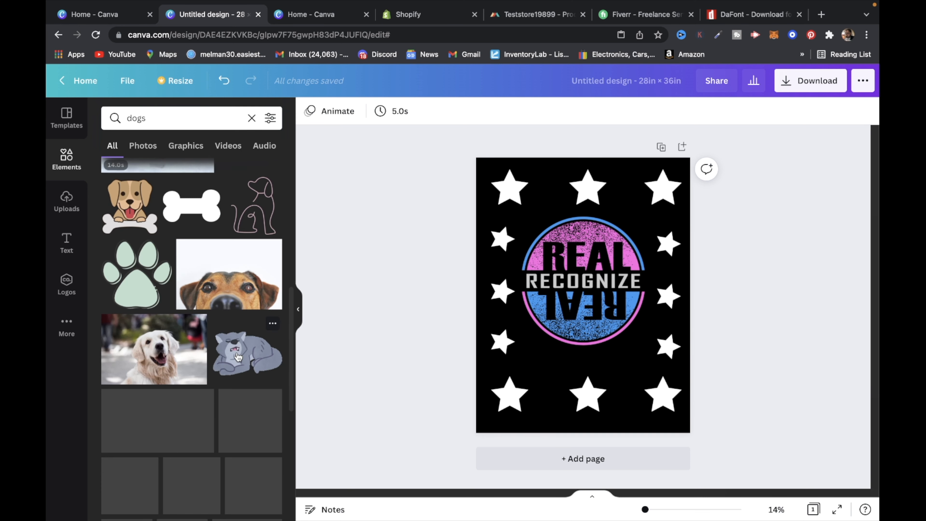
scroll(234, 337, "up", 10)
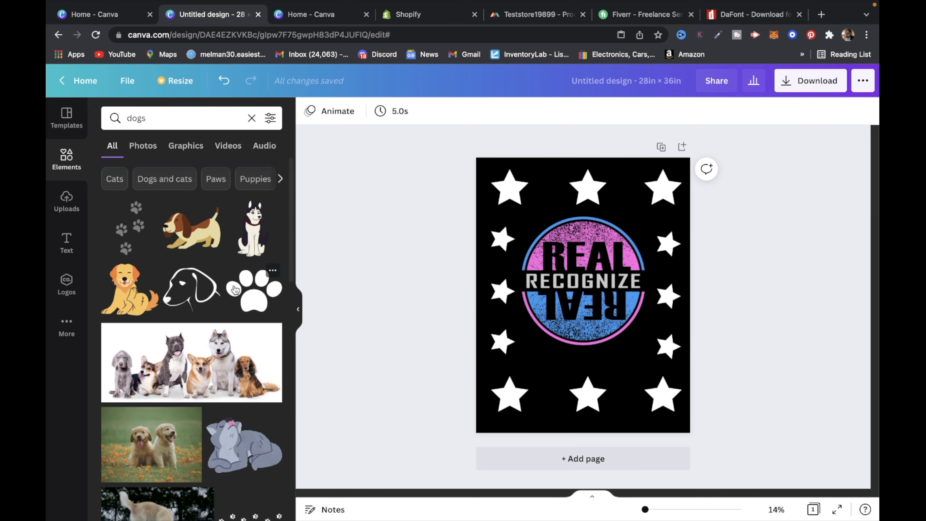
left_click(131, 227)
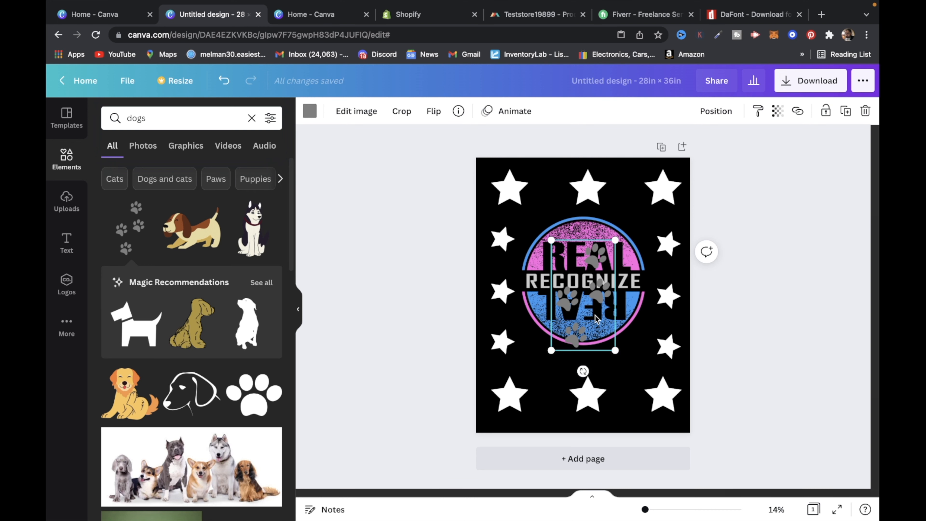
left_click(310, 111)
left_click(206, 171)
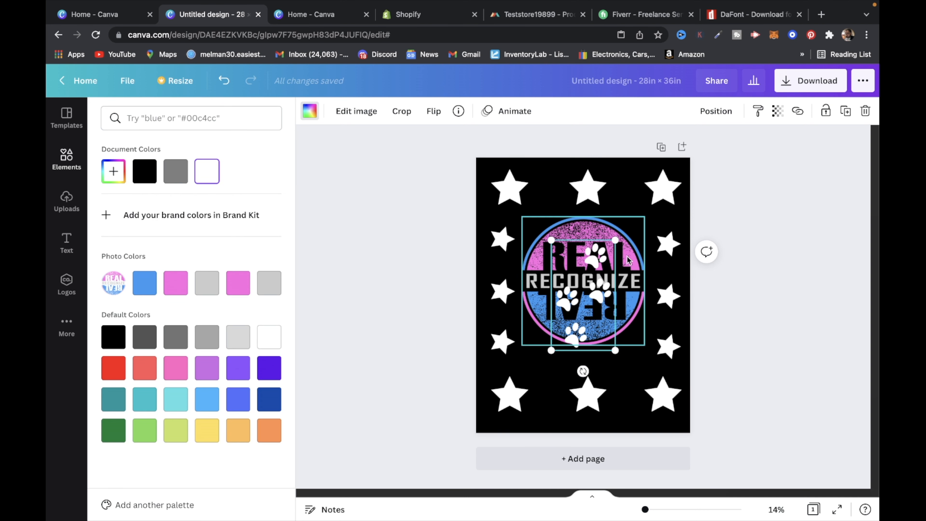
- Shrink the paw prints, rotate them and place them below the lower-left edge of the round graphic
left_click_drag(615, 240, 586, 289)
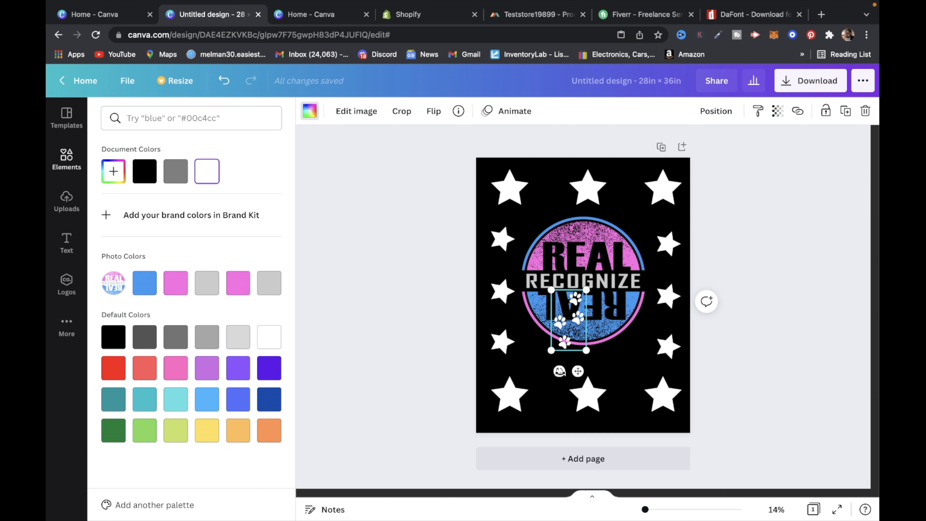
mouse_move(559, 371)
left_mouse_down()
mouse_move(613, 357)
mouse_move(615, 345)
mouse_move(568, 397)
mouse_move(561, 360)
mouse_move(558, 370)
left_mouse_up()
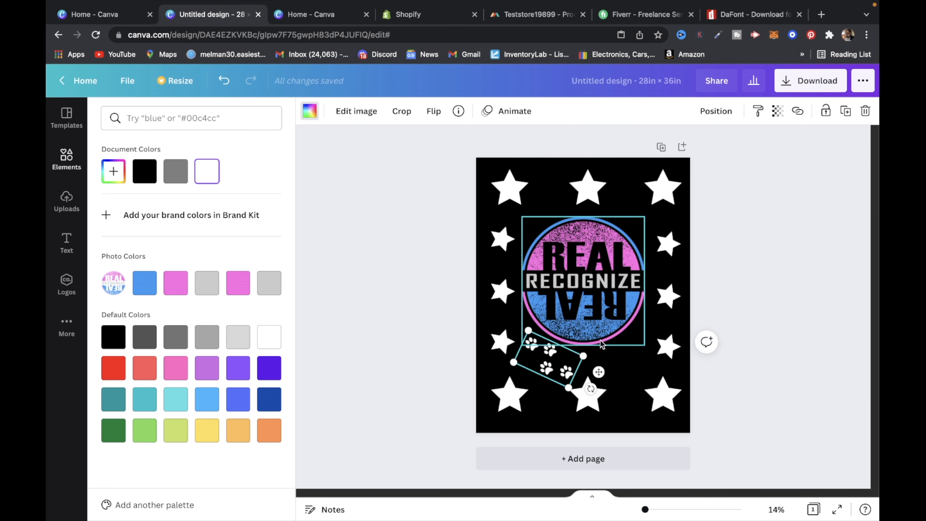
left_click(436, 236)
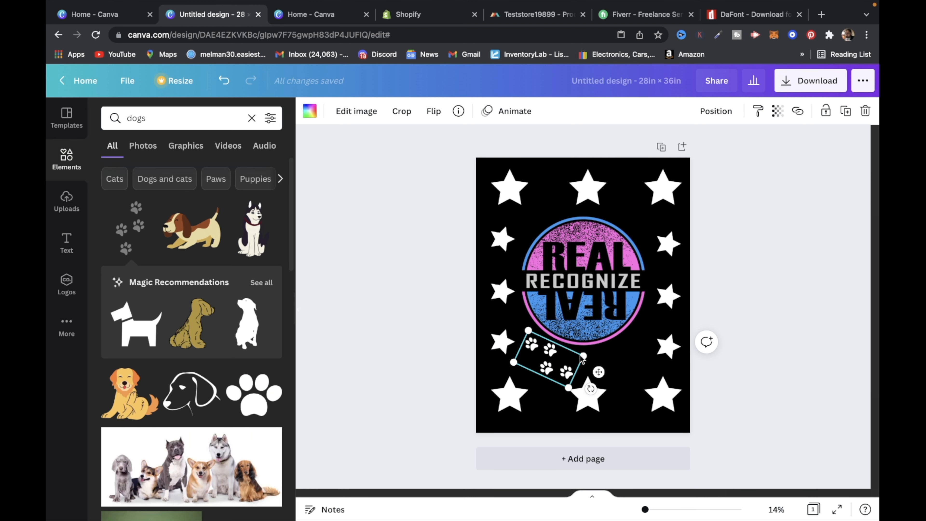
- Duplicate the paw prints, then rotate the copy and place it below the lower-right edge of the round graphic
right_click(573, 376)
left_click(630, 315)
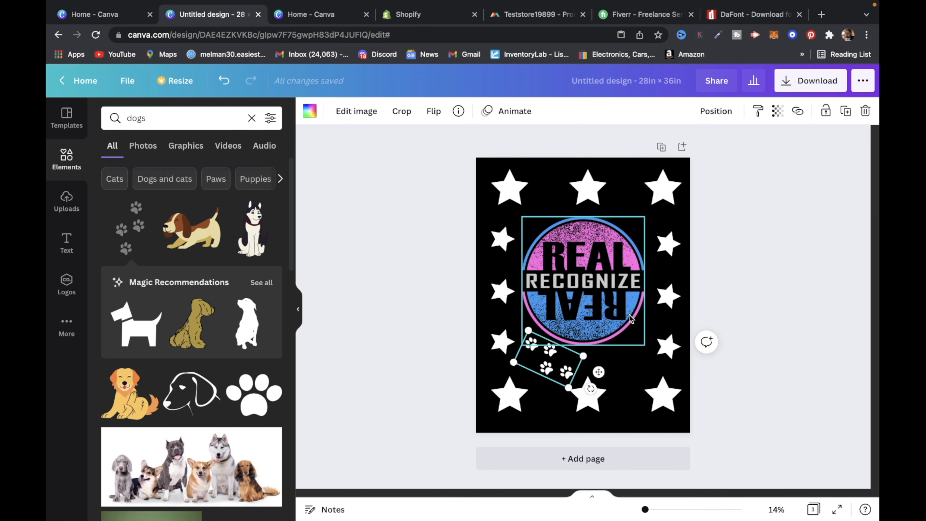
right_click(575, 359)
left_click(607, 328)
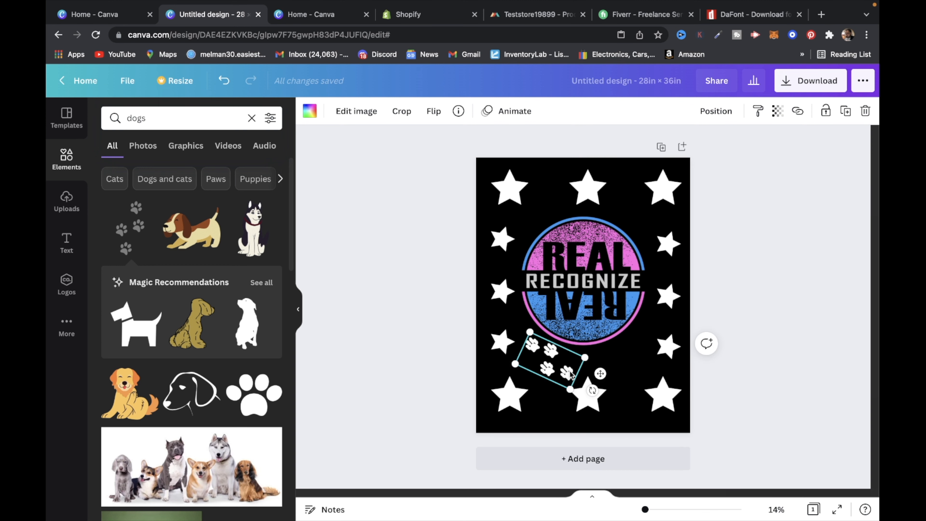
mouse_move(571, 374)
left_mouse_down()
mouse_move(643, 345)
mouse_move(657, 368)
mouse_move(594, 380)
mouse_move(581, 372)
left_mouse_up()
left_click_drag(620, 343, 624, 365)
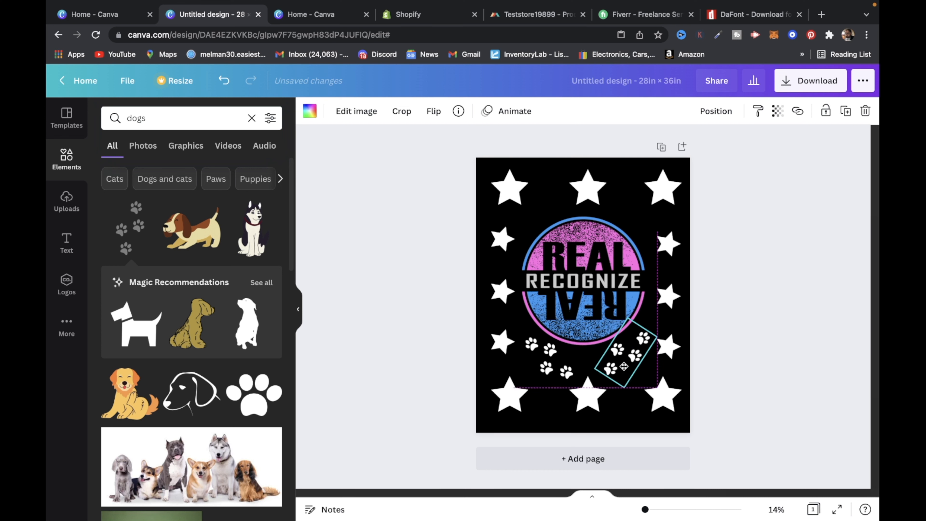
left_click(765, 377)
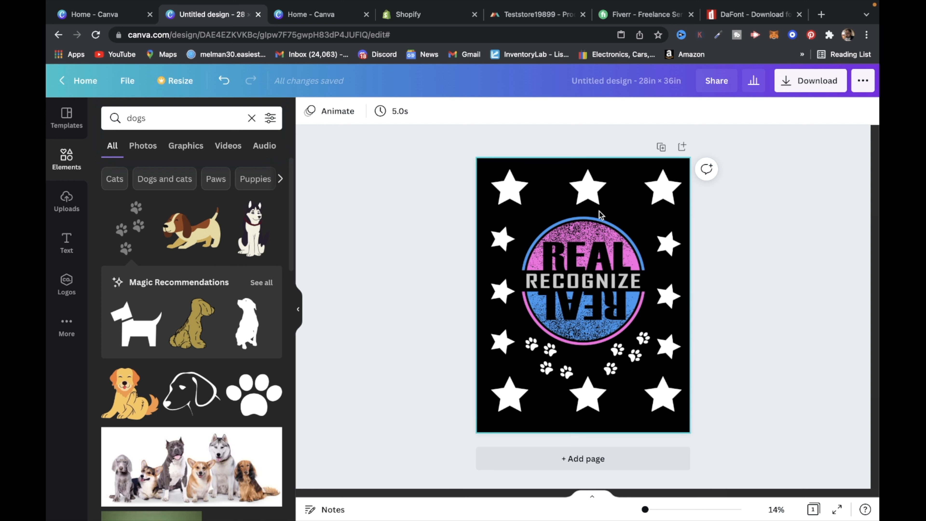
- Download the finished T-shirt design as a PNG and return to the home page
left_click(837, 85)
left_click(775, 303)
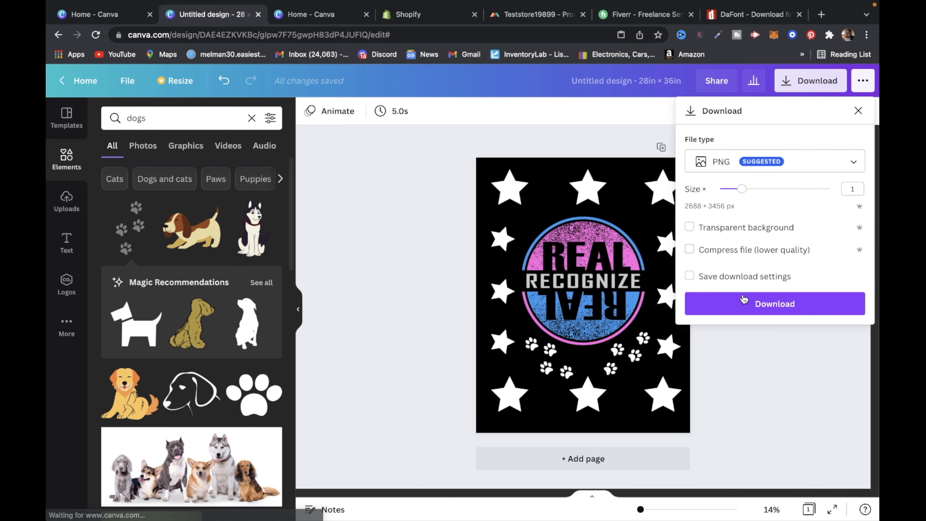
left_click(82, 81)
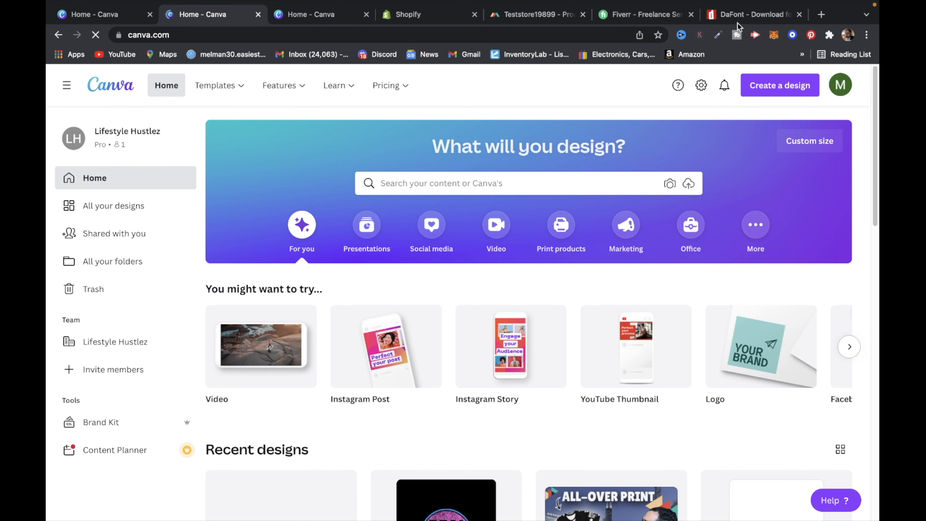
- Create a new custom-size design 20 inches wide and 12 inches high
left_click(777, 87)
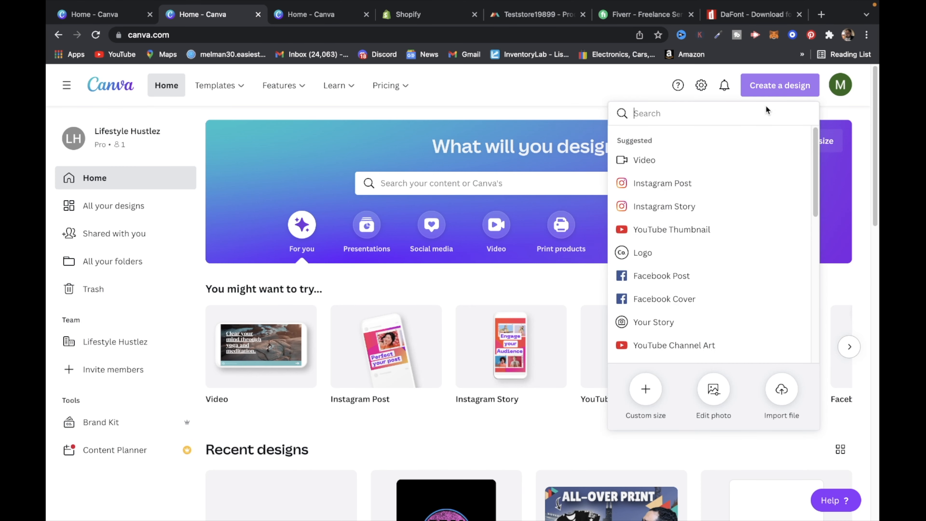
left_click(645, 406)
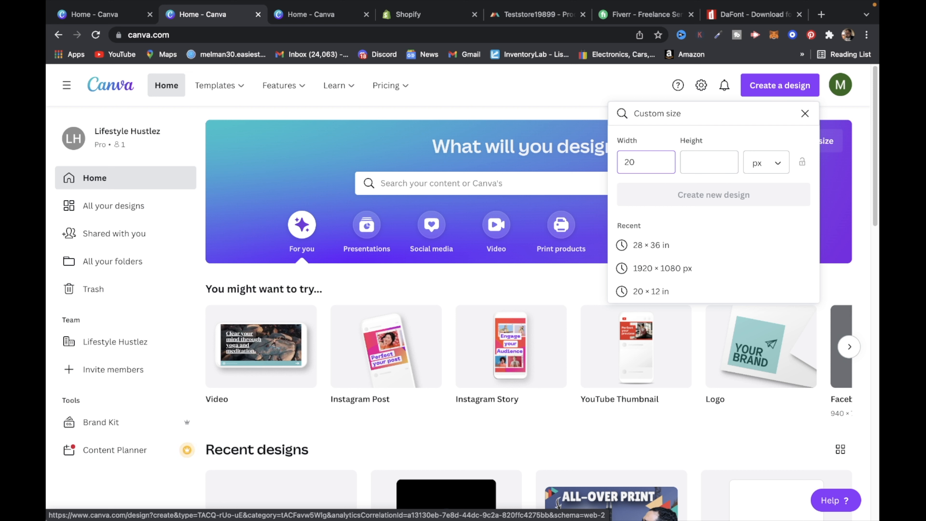
left_click(775, 165)
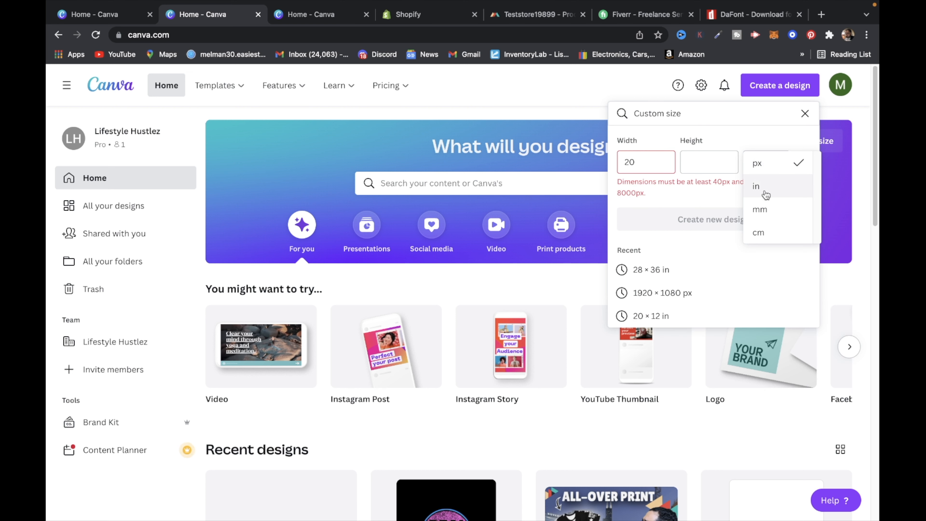
left_click(759, 184)
key("BackSpace")
key("Tab")
type("12")
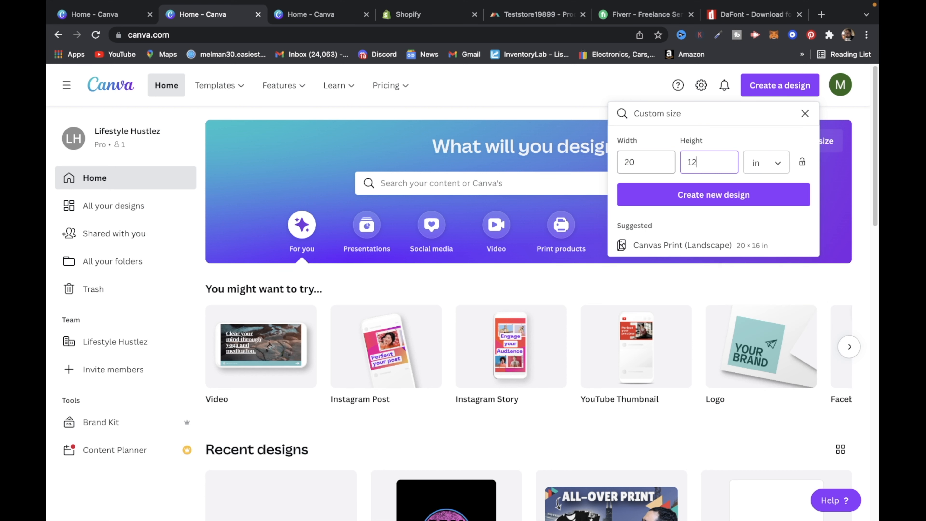
left_click(747, 193)
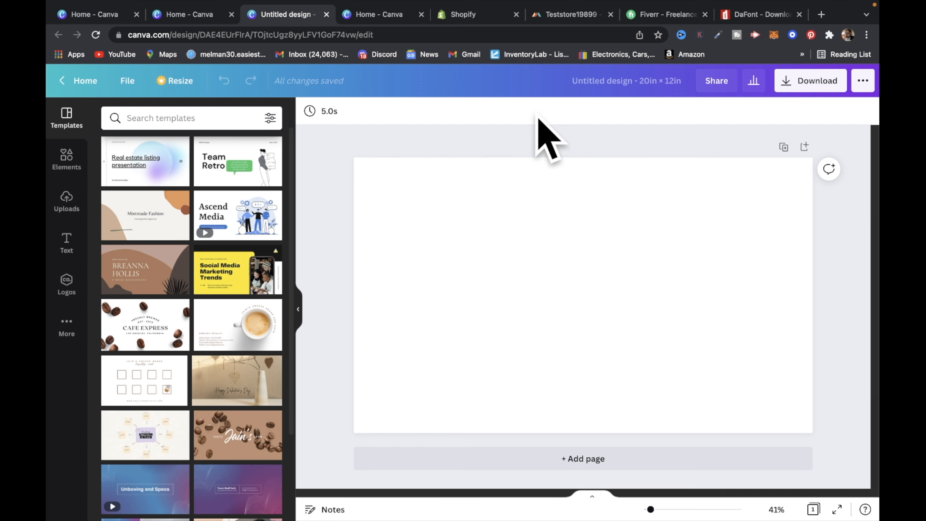
- Set the blank page's background color to the default red
left_click(460, 209)
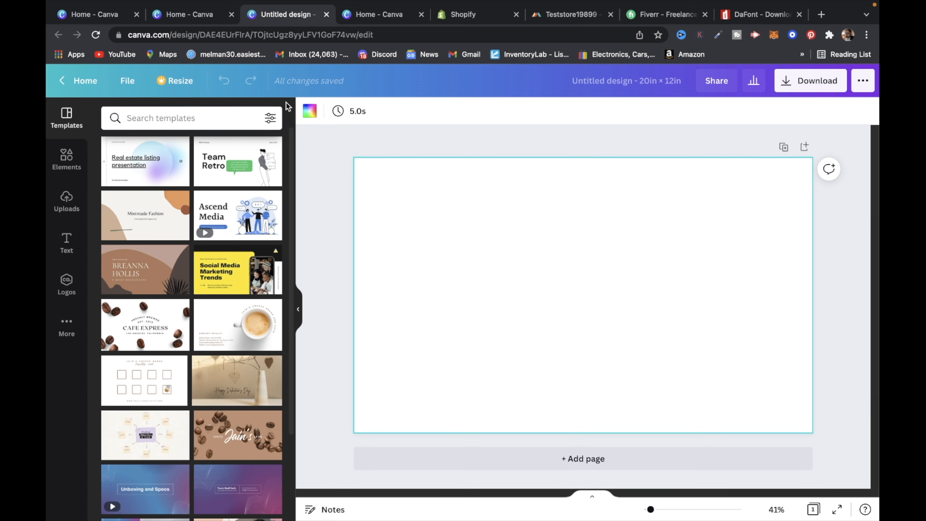
left_click(310, 116)
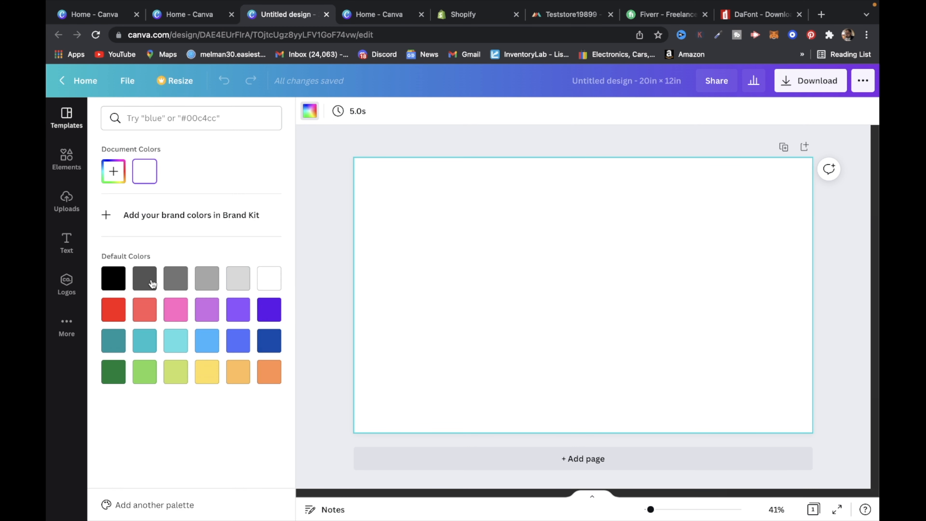
left_click(114, 316)
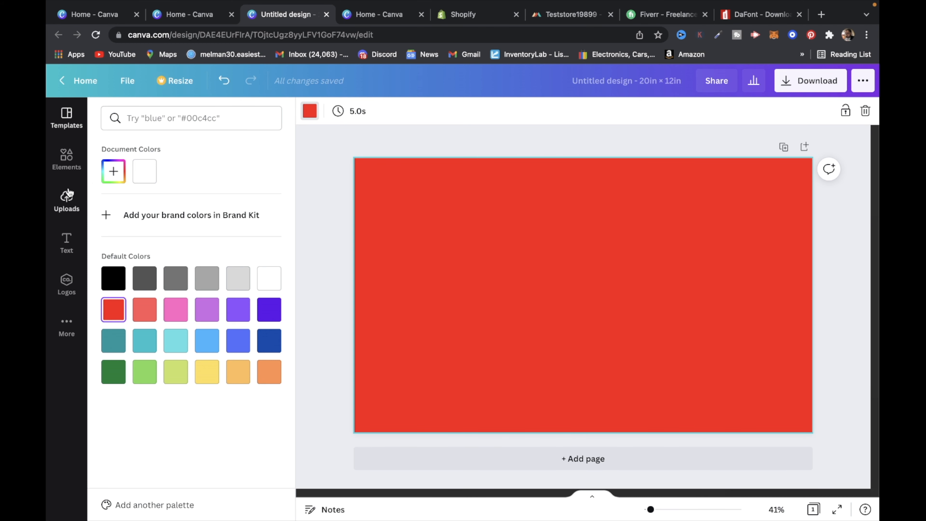
- Add the recently used white star to the red page and shrink it
left_click(66, 160)
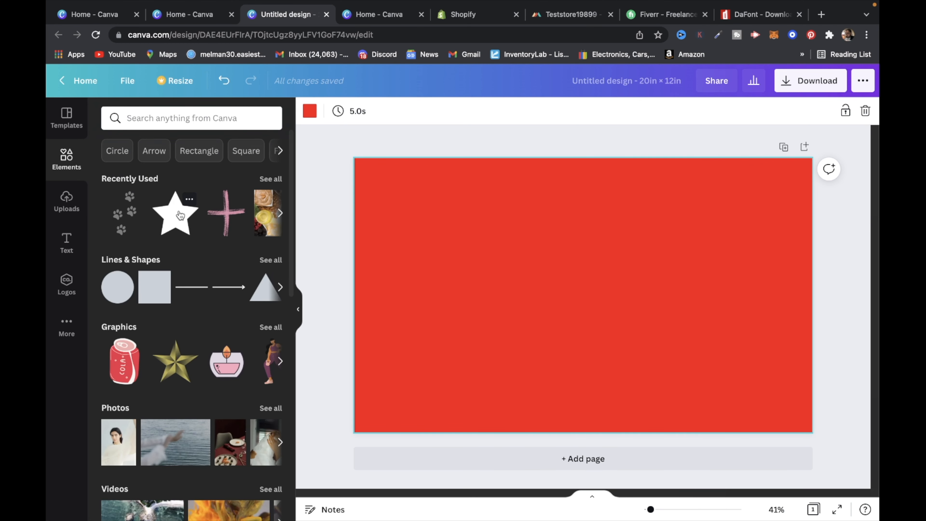
left_click(175, 223)
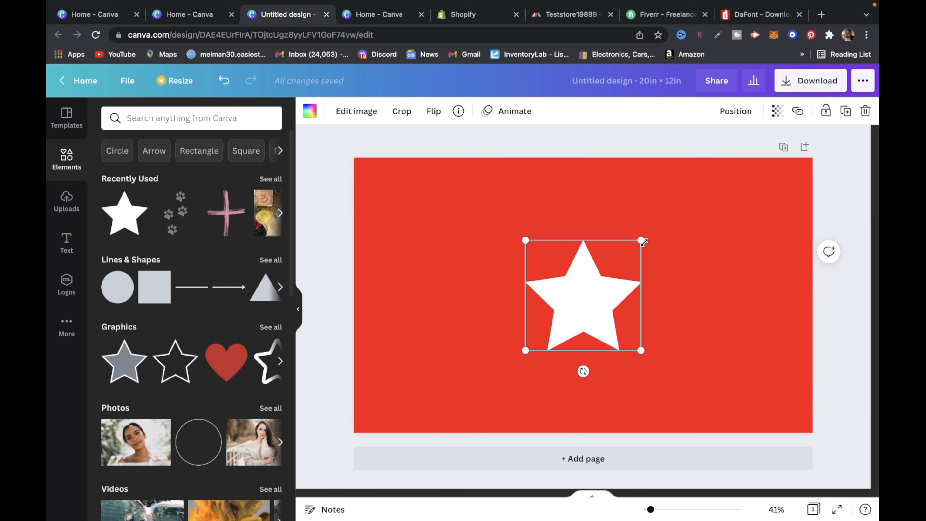
left_click_drag(643, 242, 591, 275)
- Duplicate the star and place the copy in the upper-right area of the red page
right_click(555, 339)
left_click(624, 357)
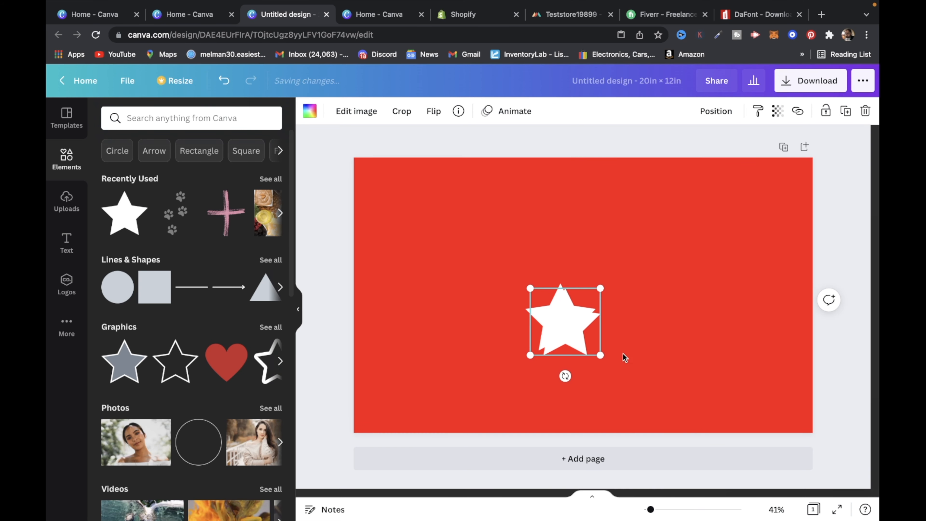
left_click_drag(584, 308, 727, 210)
- Paste two more stars, placing one in the page's upper-left corner and the other directly below it
right_click(722, 296)
left_click(760, 337)
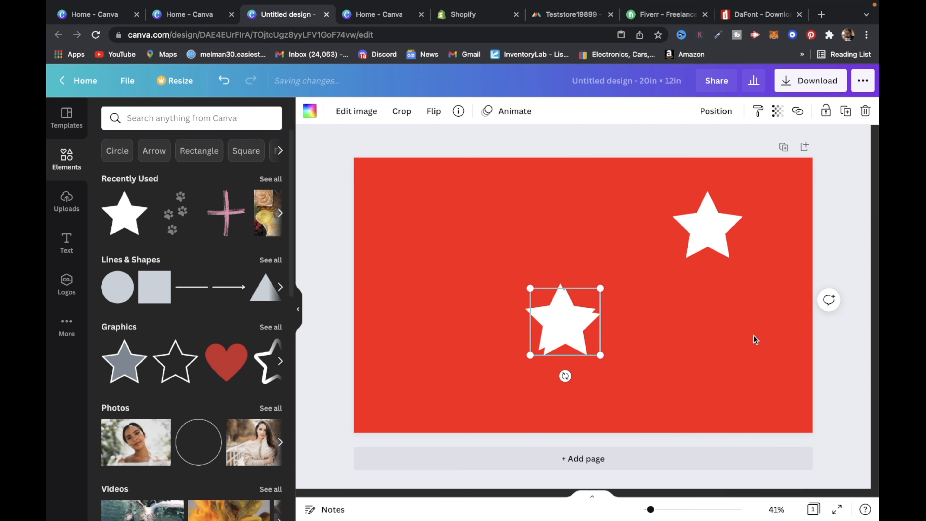
left_click_drag(579, 307, 465, 203)
left_click_drag(465, 204, 418, 203)
left_click_drag(562, 320, 414, 305)
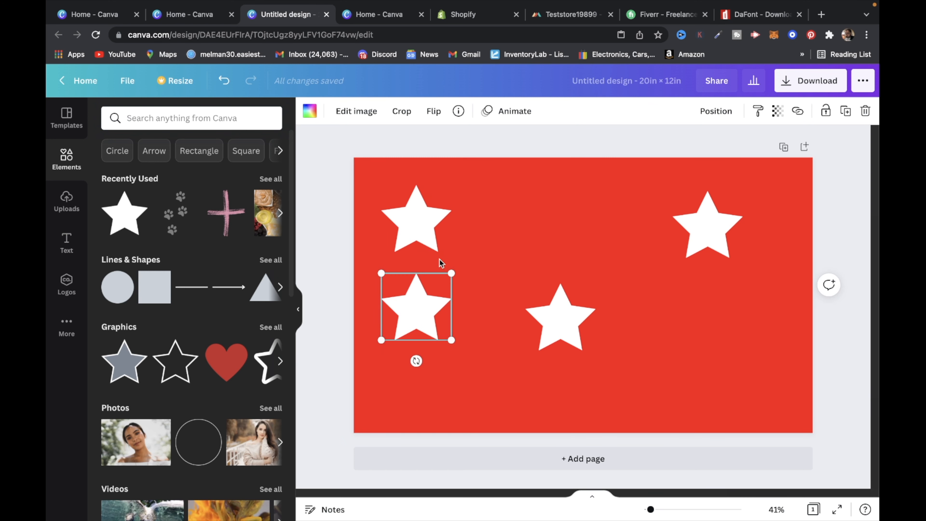
- Group the two stacked stars along the page's left edge and copy the group
left_click_drag(375, 180, 460, 348)
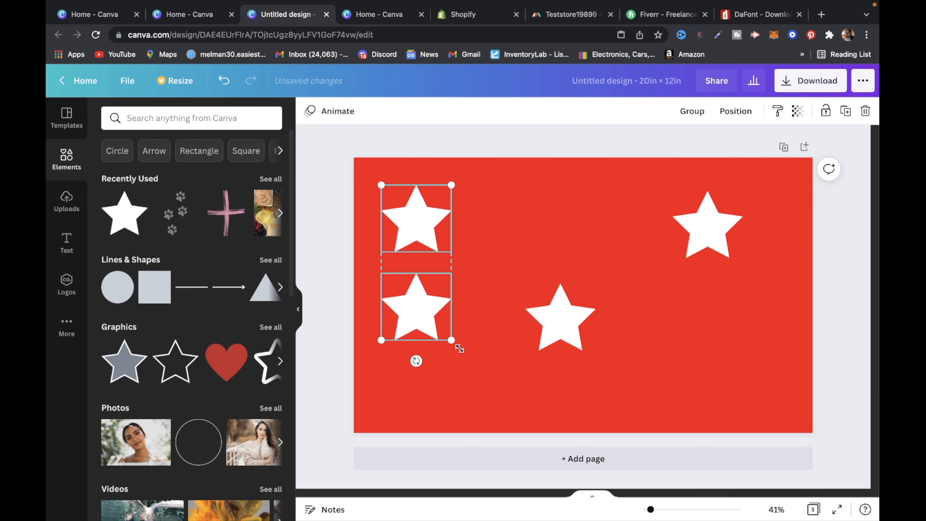
left_click(688, 113)
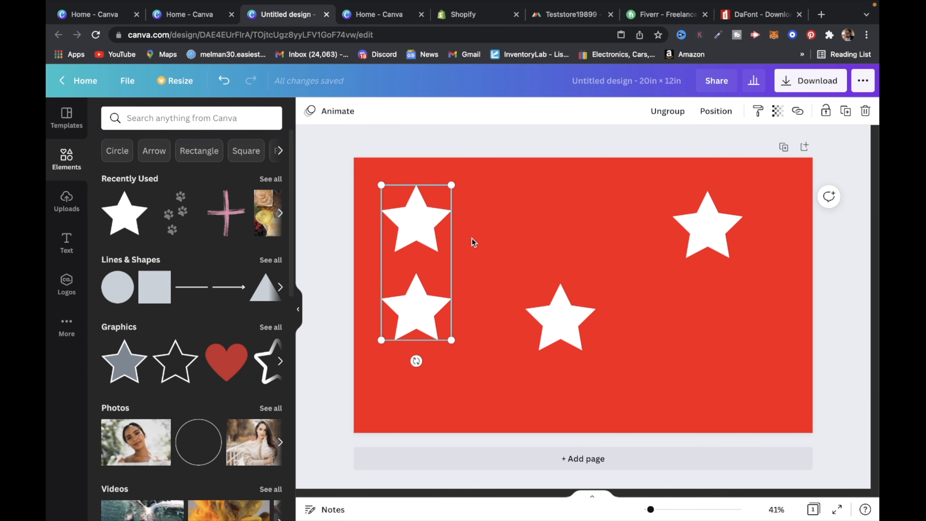
right_click(432, 234)
left_click(481, 248)
- Paste the star pair, rotate it into a horizontal row and place it in the upper middle of the red page
right_click(428, 234)
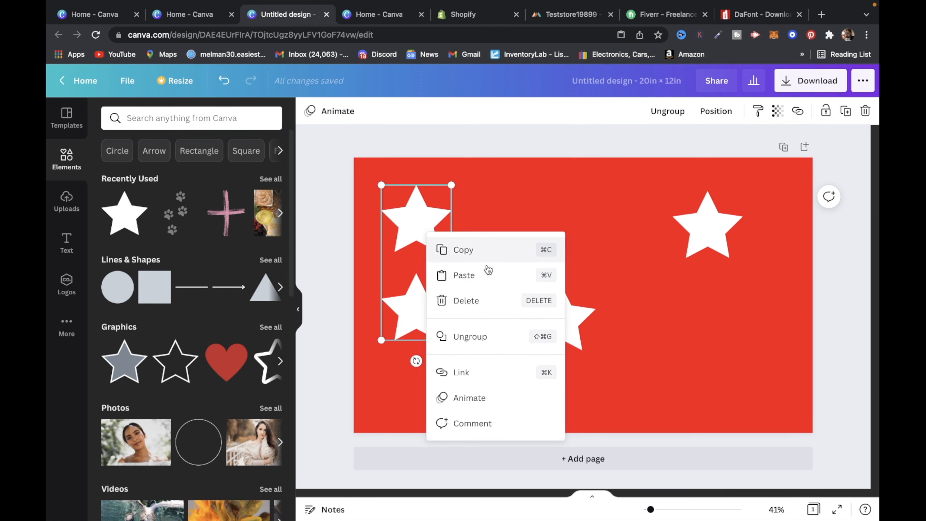
left_click(487, 274)
left_click_drag(420, 365, 559, 263)
left_click(554, 262)
left_click_drag(435, 254, 574, 212)
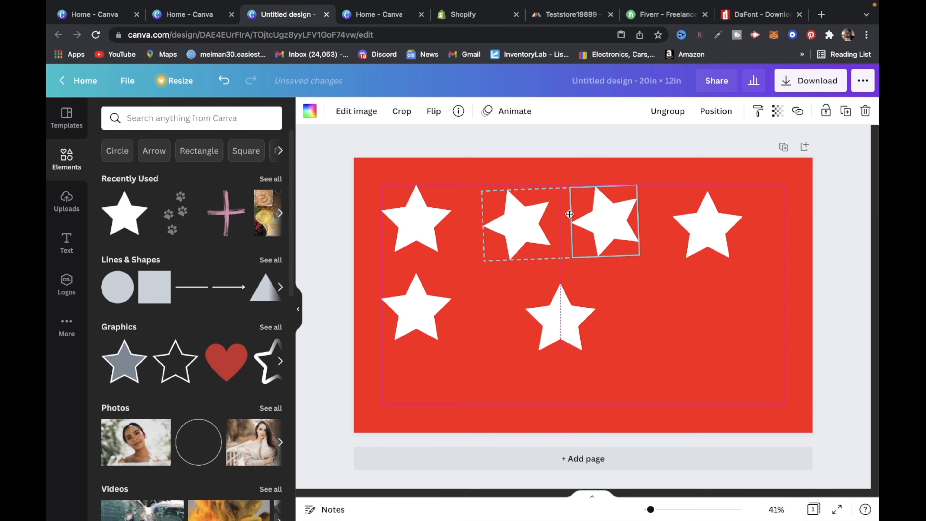
- Line up the upper-right star and the rotated pair in the top row, and move the single middle star to the lower-left area
left_click(703, 222)
left_click_drag(703, 222, 691, 221)
left_click_drag(525, 221, 520, 222)
left_click_drag(571, 332, 533, 326)
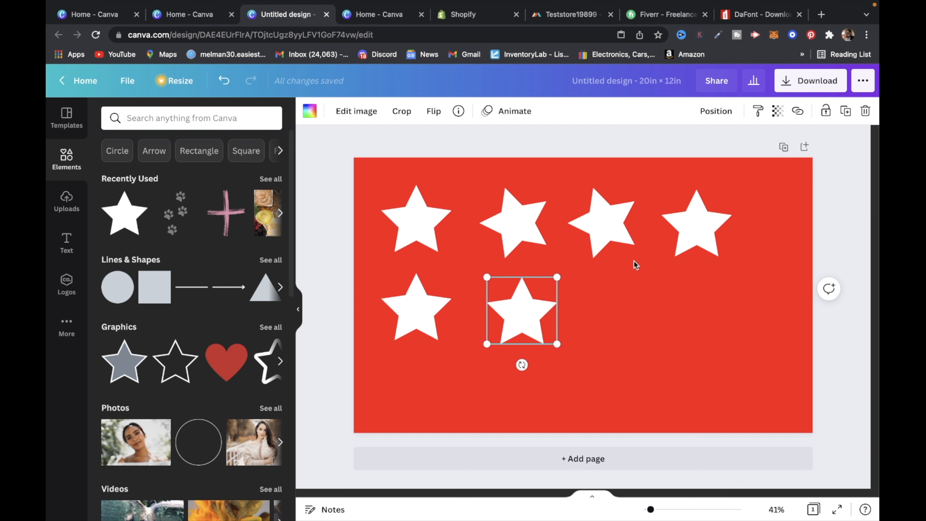
left_click_drag(555, 291, 479, 373)
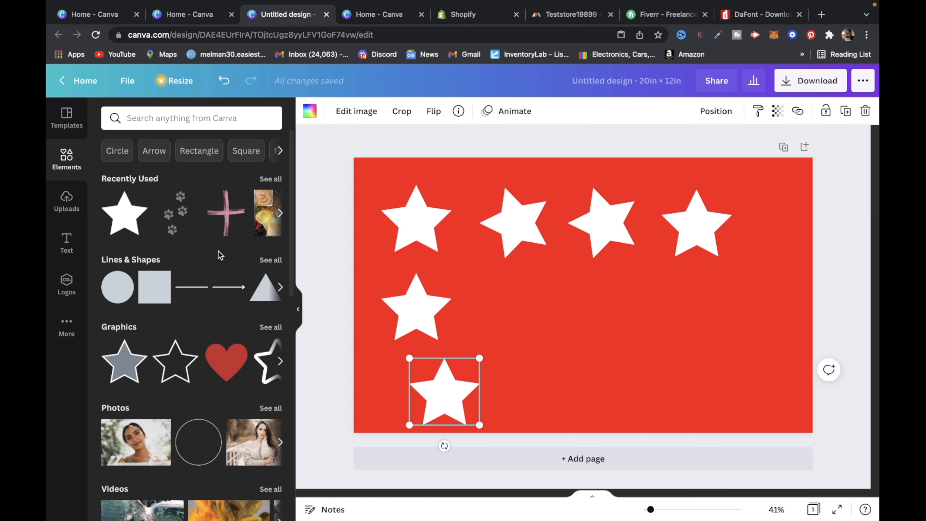
- Add the uploaded bulldog-with-cap image, shrink it and center it horizontally on the page
scroll(115, 160, "down", 1)
left_click(58, 207)
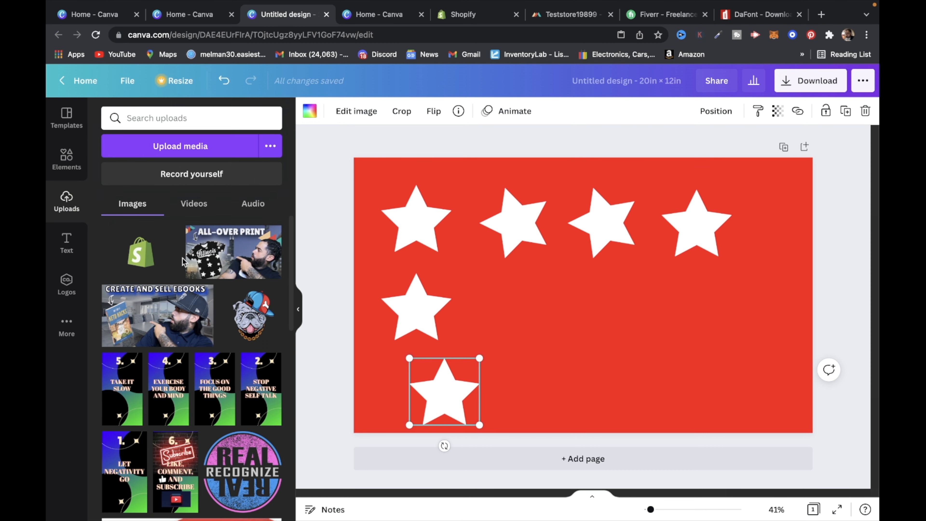
left_click(247, 267)
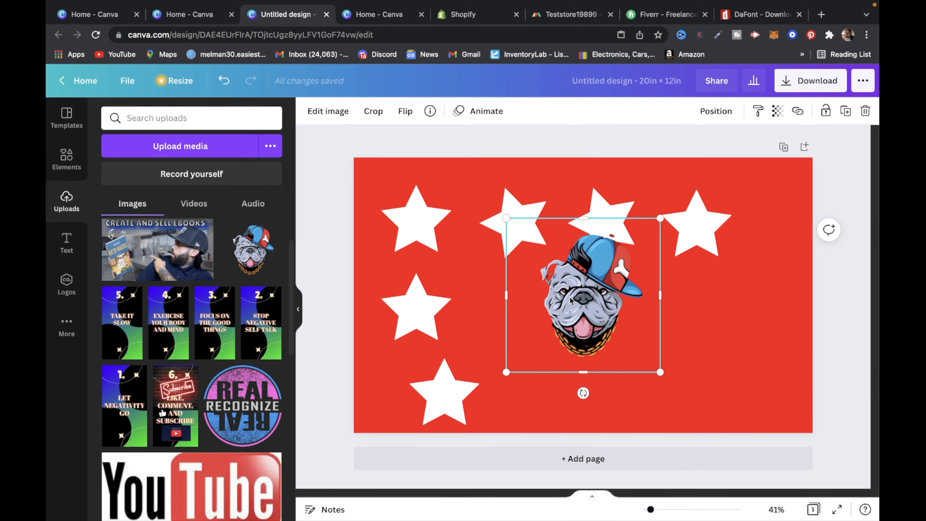
left_click_drag(662, 219, 626, 252)
left_click_drag(584, 282, 605, 280)
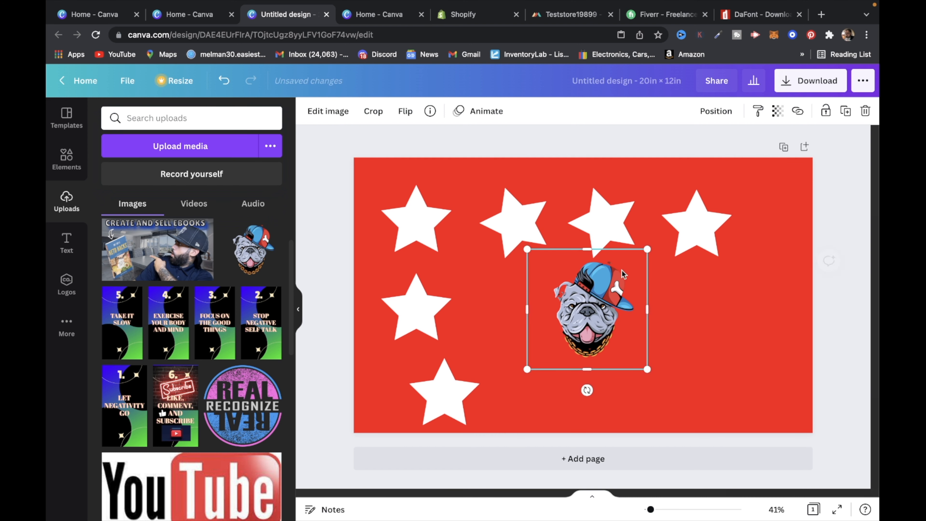
left_click(711, 111)
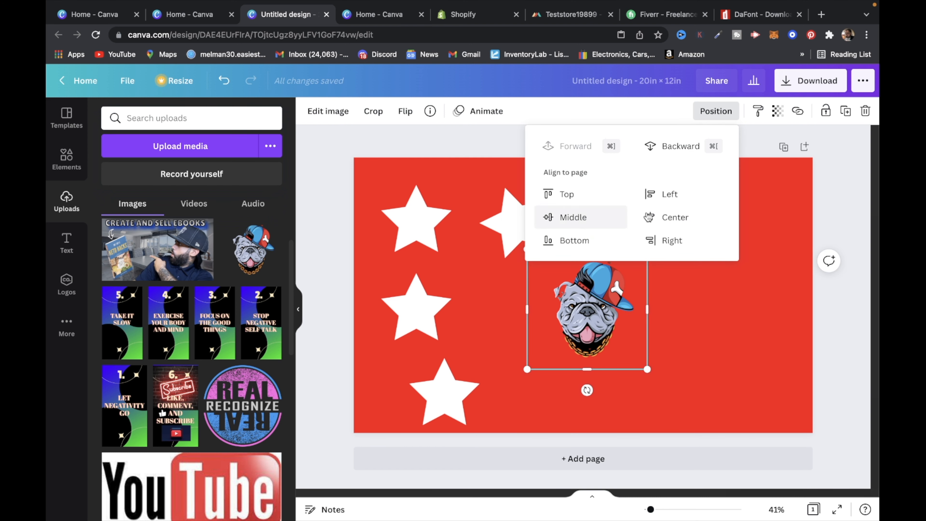
left_click(684, 218)
left_click(751, 315)
- Shift the single top star toward the upper-right corner, nudge the rotated pair, and align the bottom star under the left column
left_click(694, 230)
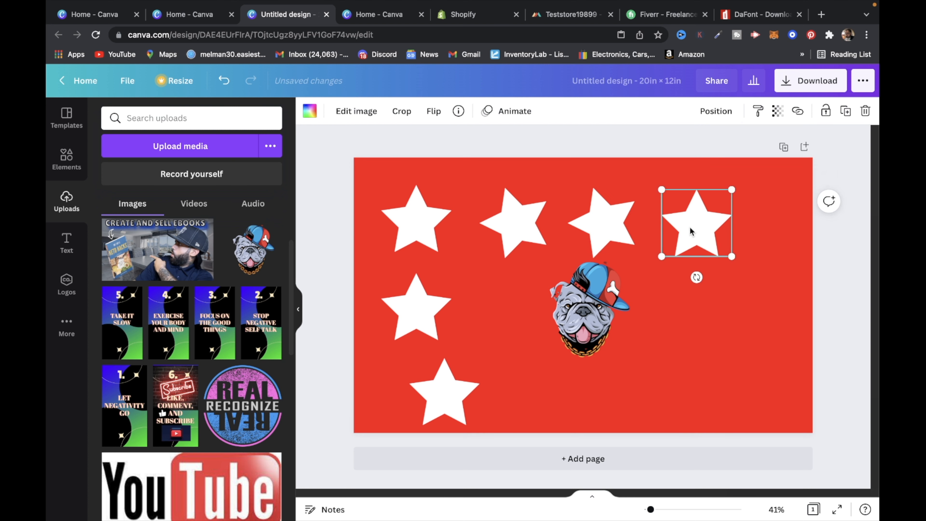
left_click_drag(694, 230, 733, 219)
left_click_drag(612, 225, 625, 220)
left_click_drag(446, 399, 410, 398)
left_click(582, 230)
- Paste the vertical star pair and place it directly below the upper-right star
right_click(758, 372)
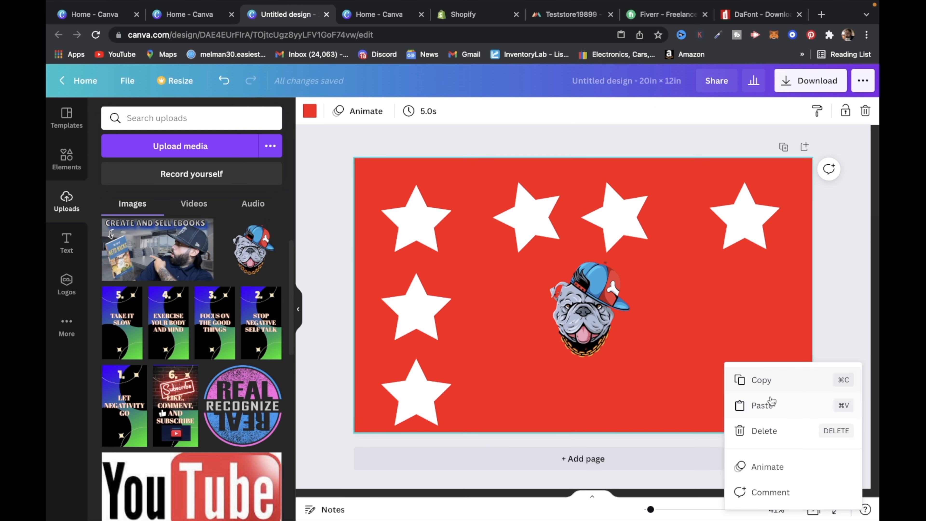
left_click(755, 402)
left_click_drag(407, 285, 730, 365)
- Paste another star pair, rotate it into a horizontal row and place it below the bulldog at the page's bottom middle
right_click(723, 361)
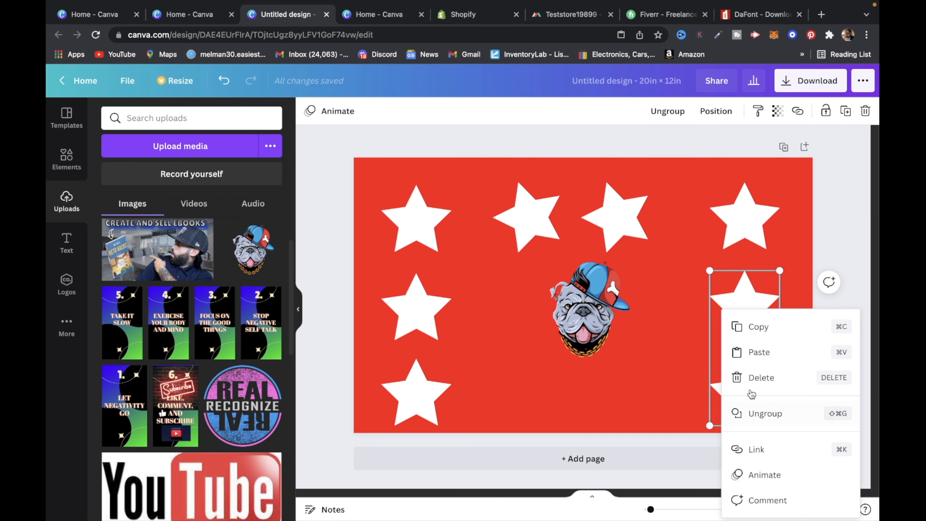
left_click(750, 353)
left_click(434, 287)
left_click_drag(433, 286, 542, 359)
left_click_drag(529, 439, 626, 342)
left_click_drag(554, 336, 607, 386)
left_click(582, 153)
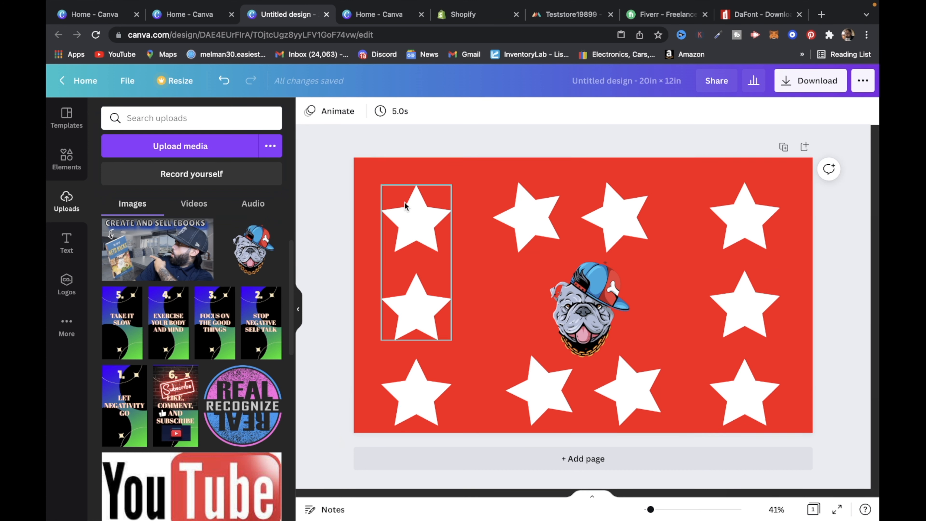
- Duplicate the bulldog, place the copy between the left stars and the central bulldog, and shrink it to about 3.4 × 3.4 in
left_click(580, 312)
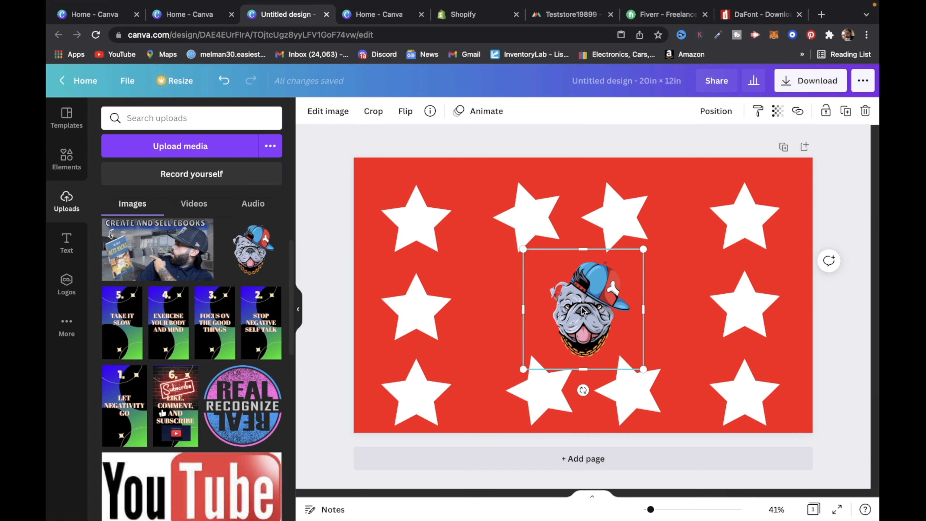
right_click(582, 312)
left_click(633, 177)
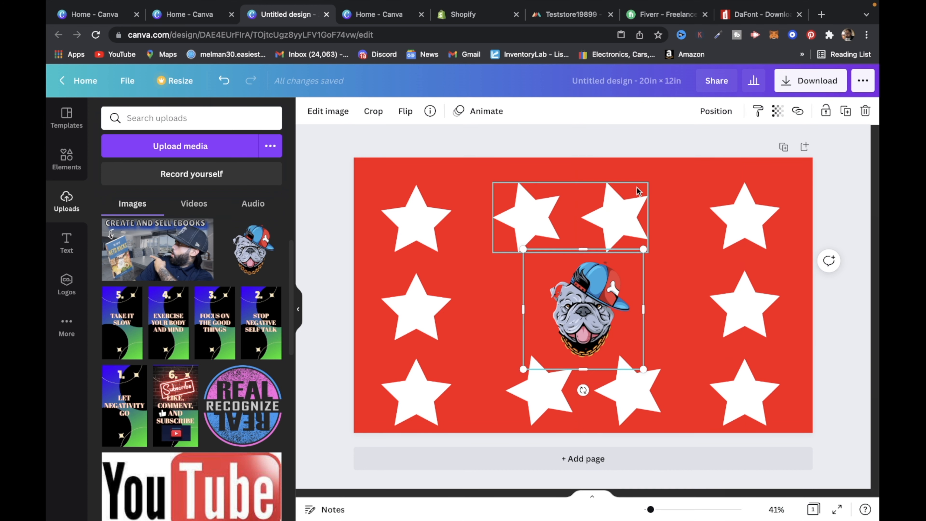
right_click(608, 256)
left_click(644, 233)
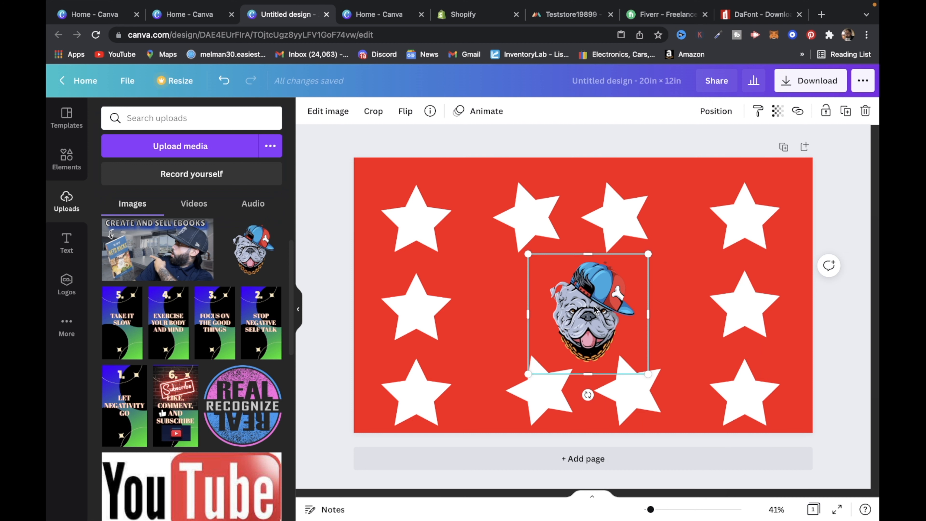
left_click_drag(595, 308, 504, 307)
left_click_drag(557, 254, 531, 279)
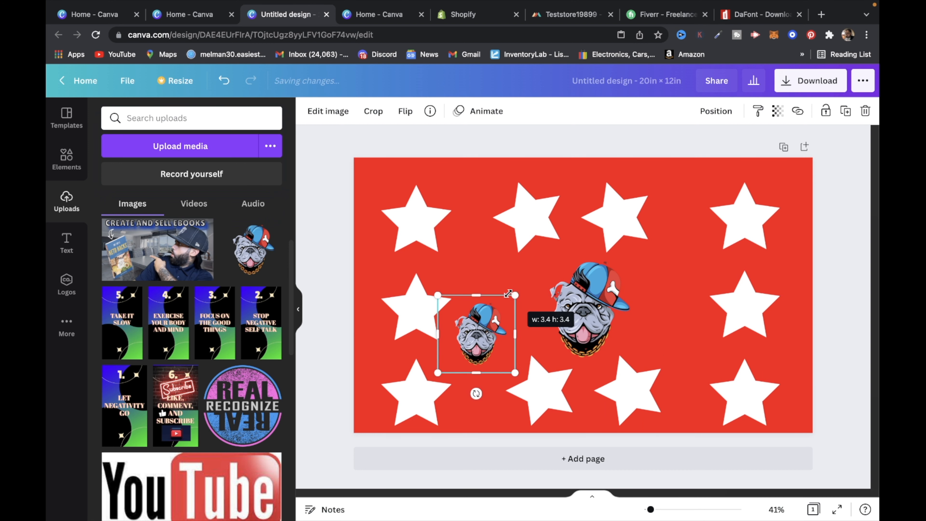
- Copy the small bulldog and place the duplicate between the central bulldog and the right column of stars
right_click(499, 310)
left_click(536, 232)
right_click(500, 311)
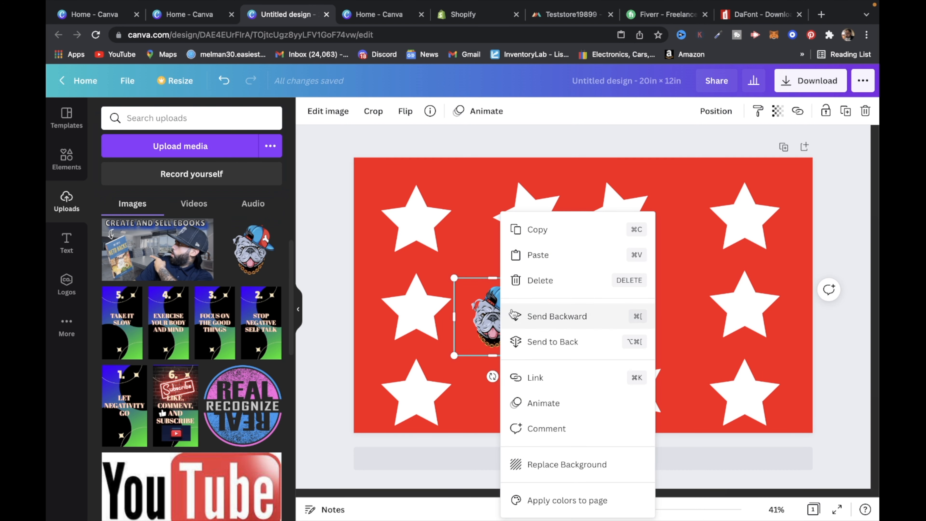
left_click(553, 254)
left_click_drag(507, 321, 680, 309)
left_click(662, 128)
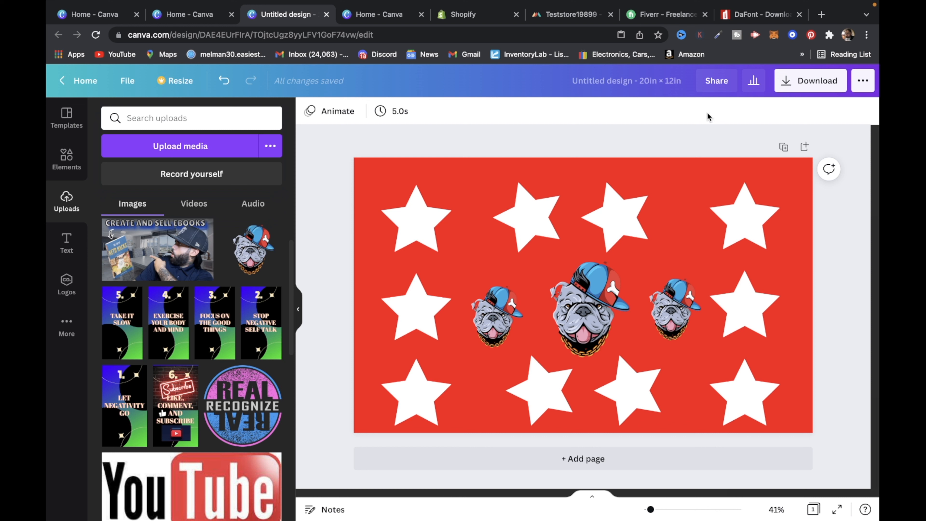
- Download the 20 × 12 in design as a PNG and switch to the T-shirt configuration in Printful
left_click(826, 79)
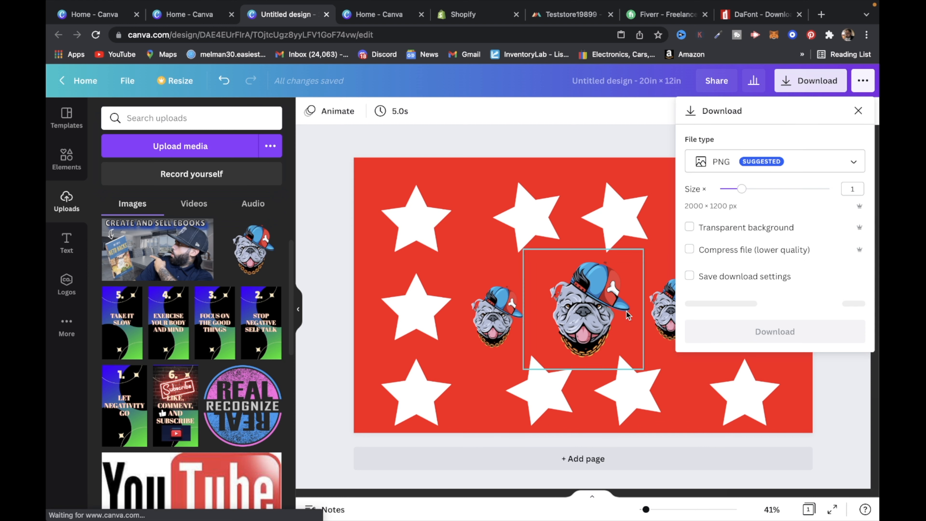
left_click(803, 305)
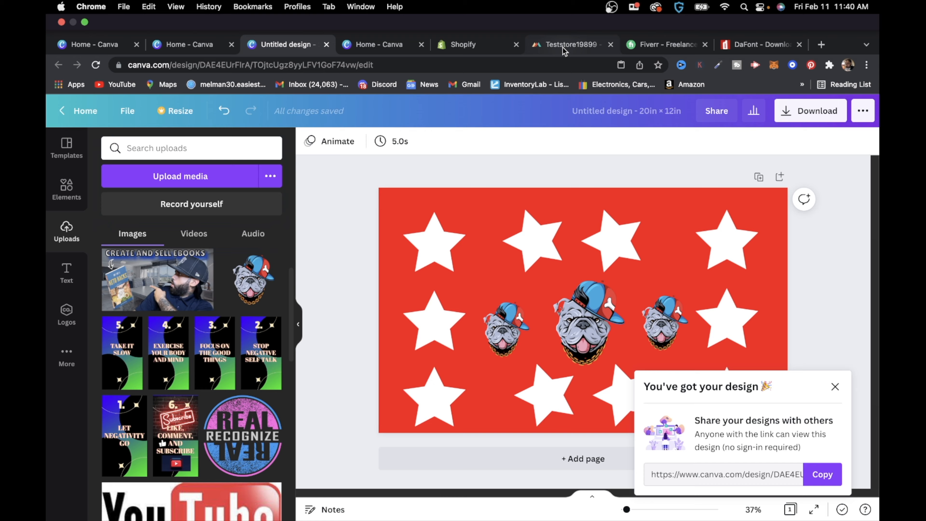
left_click(562, 47)
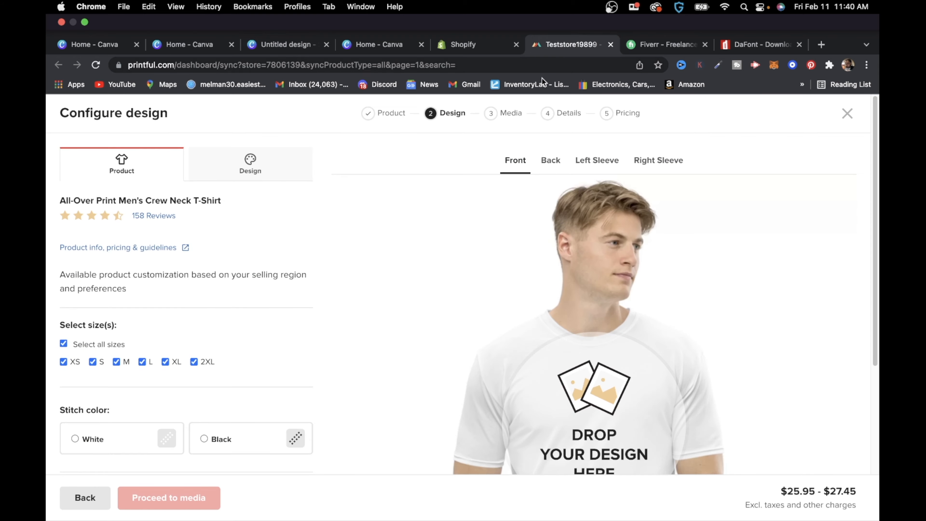
- Upload Untitled design (34).png from the recent files to the store's file library and apply it to the shirt's front
scroll(423, 237, "down", 3)
scroll(443, 256, "down", 2)
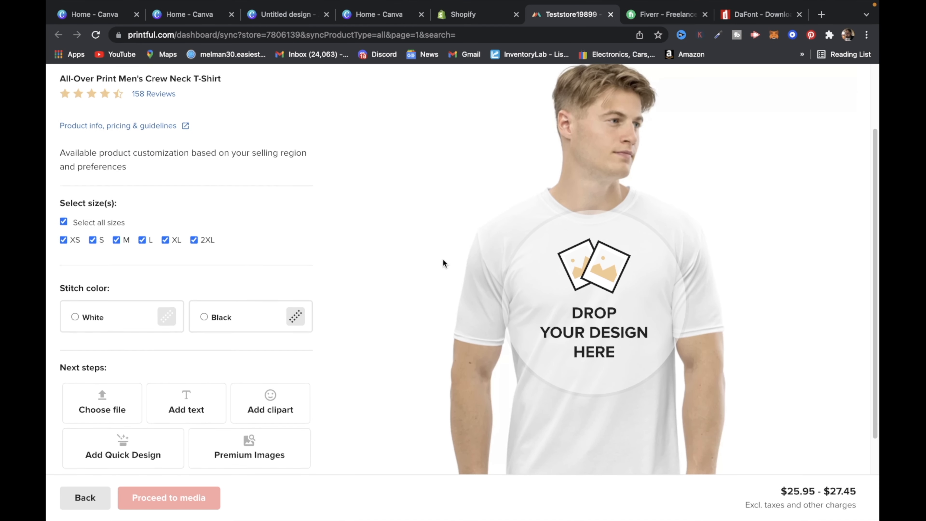
scroll(410, 220, "up", 1)
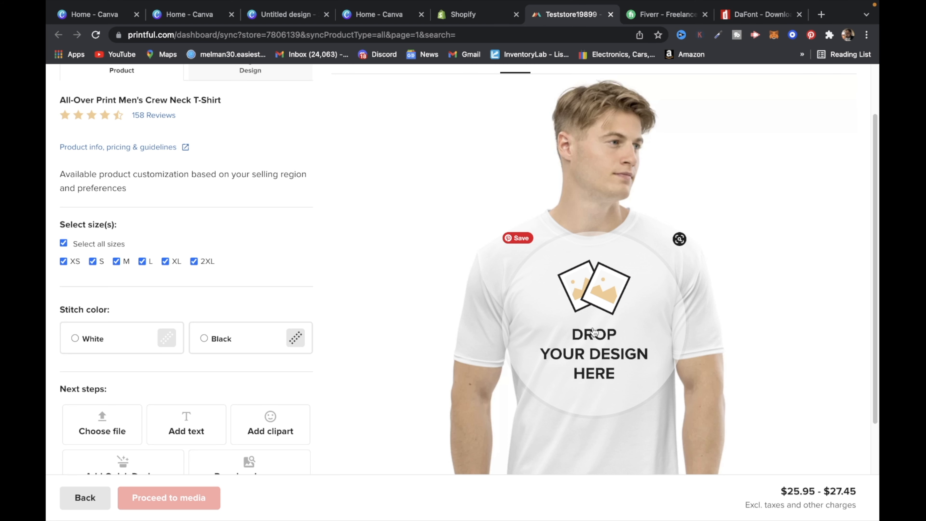
left_click(636, 341)
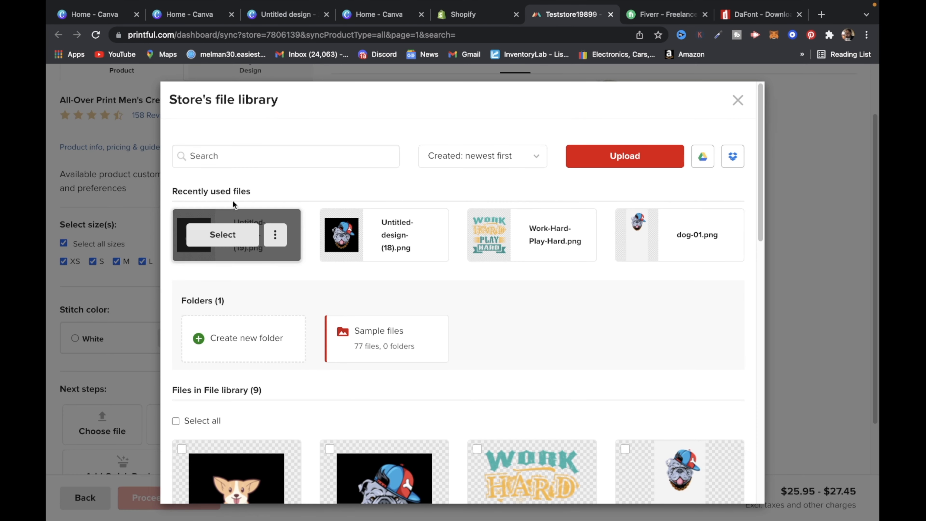
left_click(622, 161)
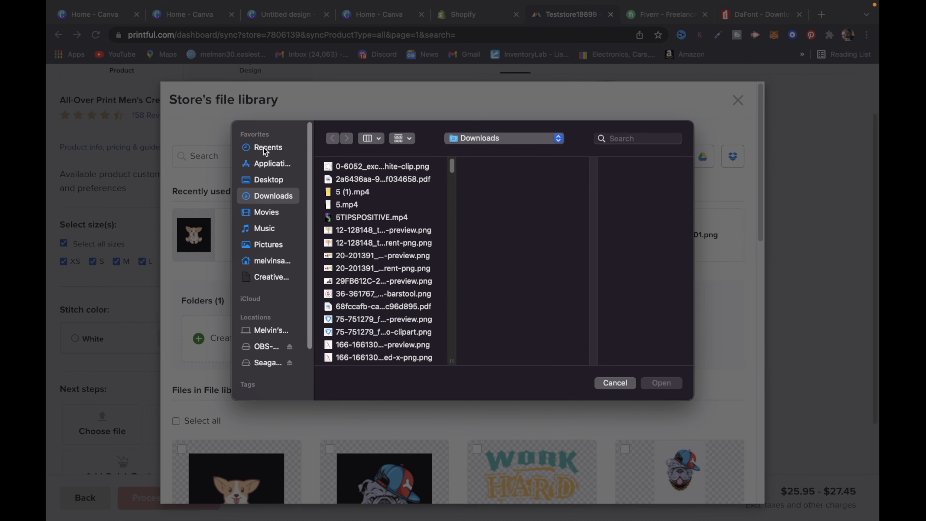
left_click(265, 148)
scroll(345, 302, "down", 3)
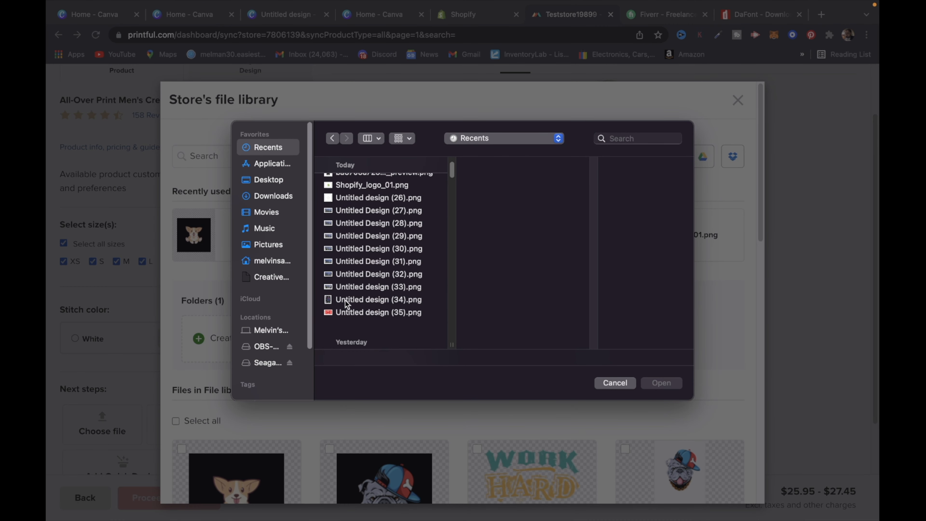
left_click(346, 300)
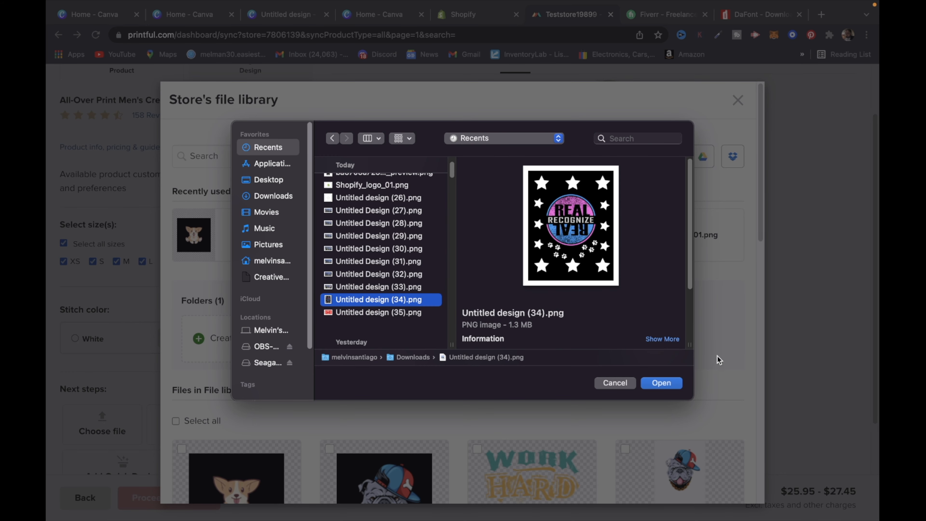
left_click(660, 383)
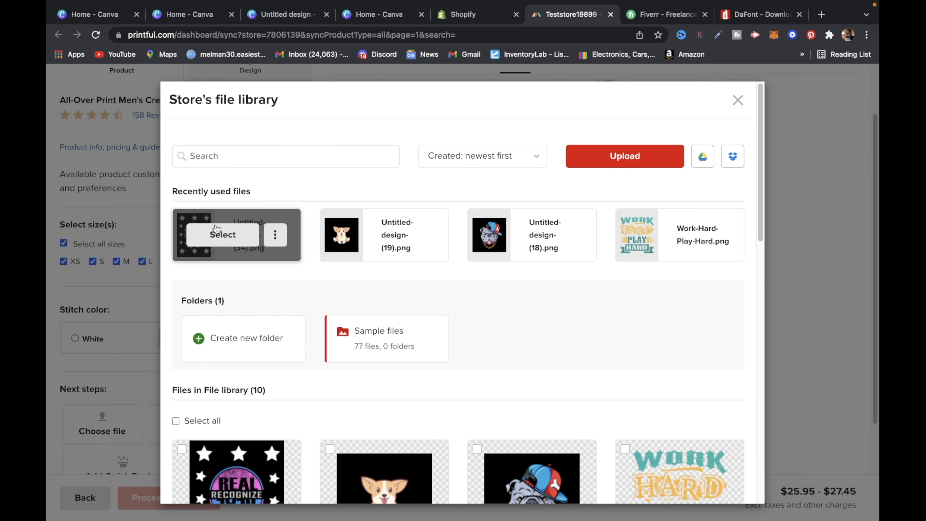
left_click(219, 237)
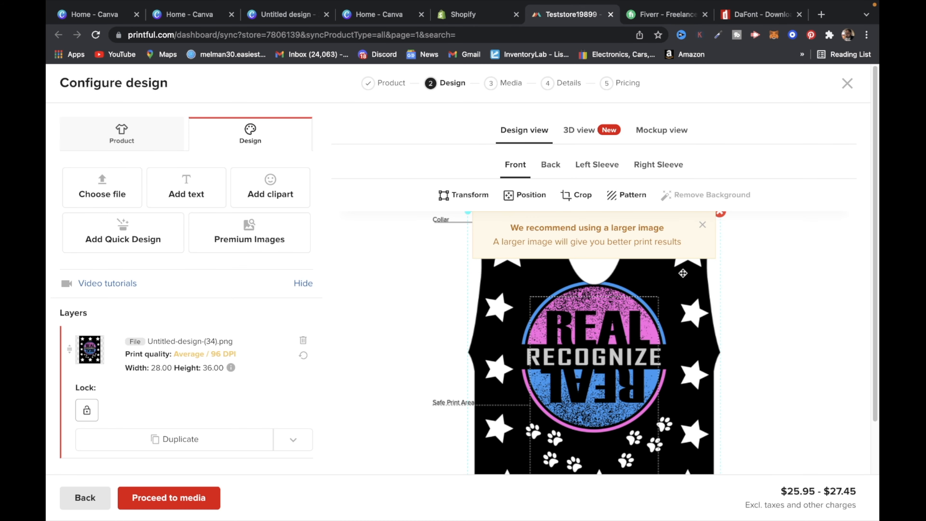
- Apply the recently used Untitled-design-(34).png to the shirt's back
scroll(820, 348, "down", 4)
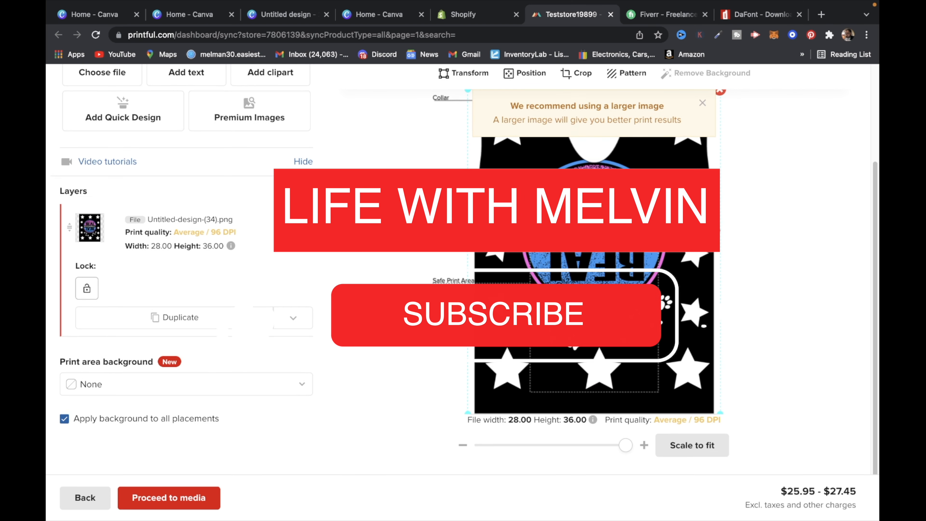
scroll(589, 150, "up", 2)
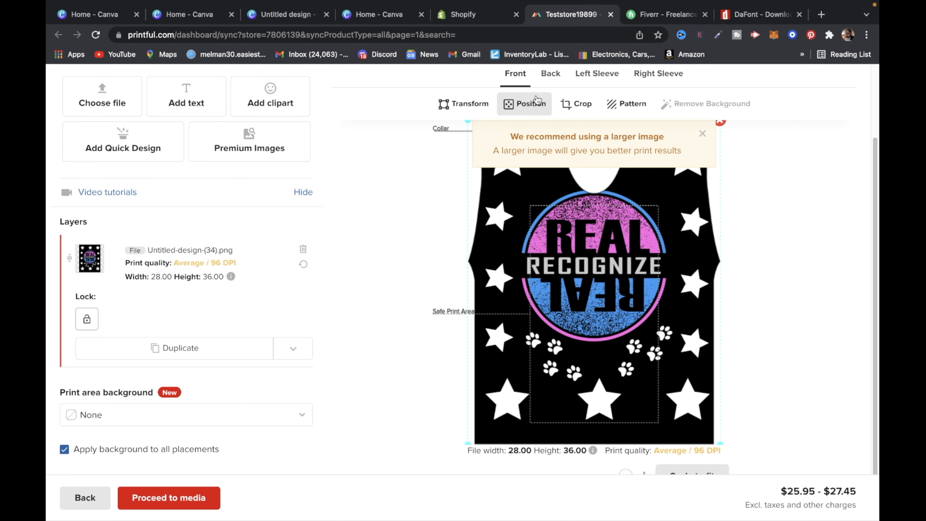
left_click(546, 85)
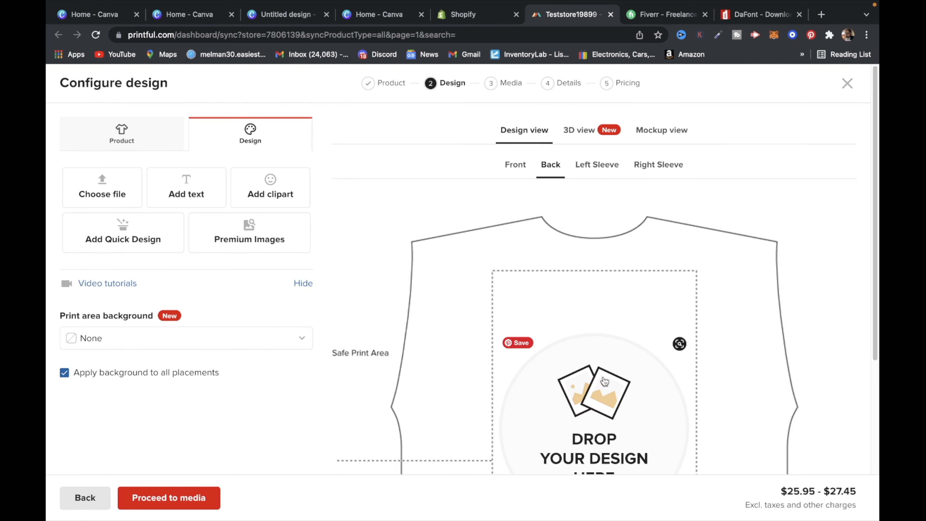
left_click(634, 413)
left_click(222, 234)
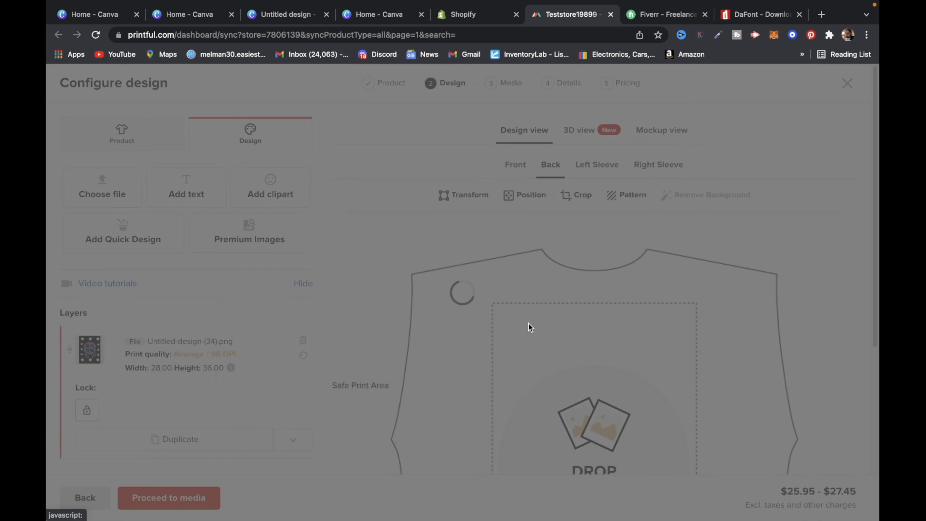
- Upload Untitled design (35).png from the recent files to the store's file library and apply it to the shirt's left sleeve
left_click(597, 165)
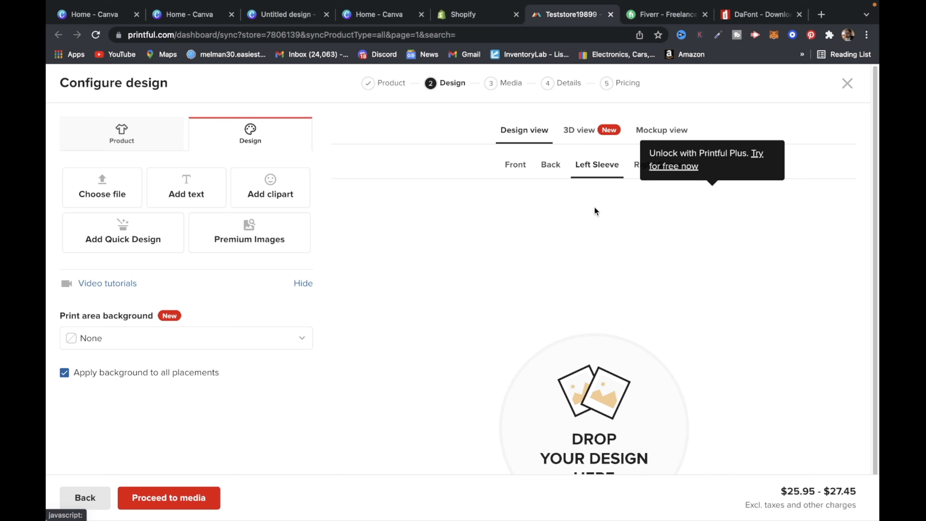
scroll(658, 415, "down", 4)
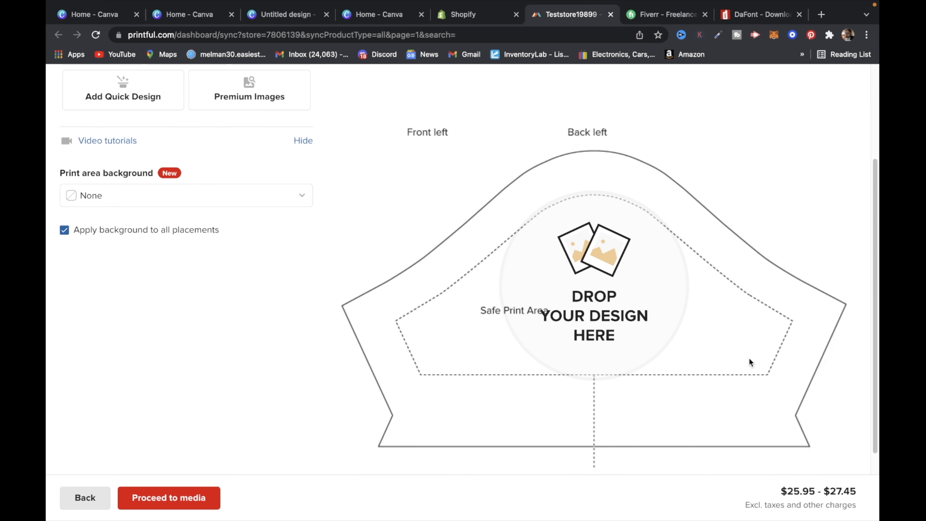
left_click(567, 266)
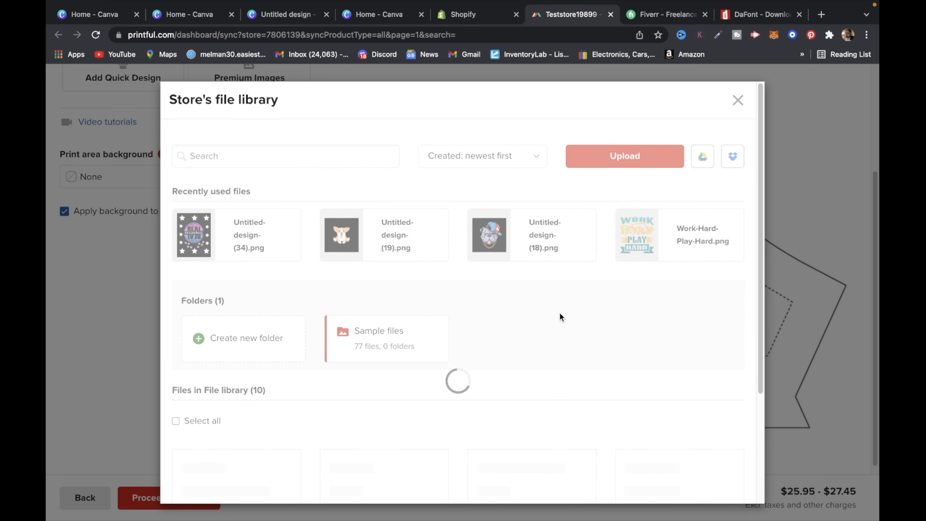
scroll(522, 337, "down", 7)
scroll(523, 337, "up", 7)
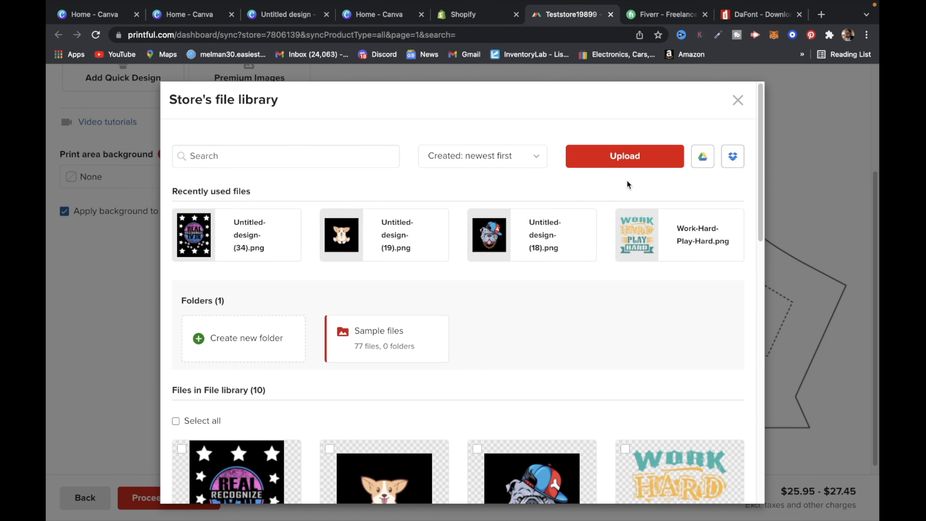
left_click(624, 156)
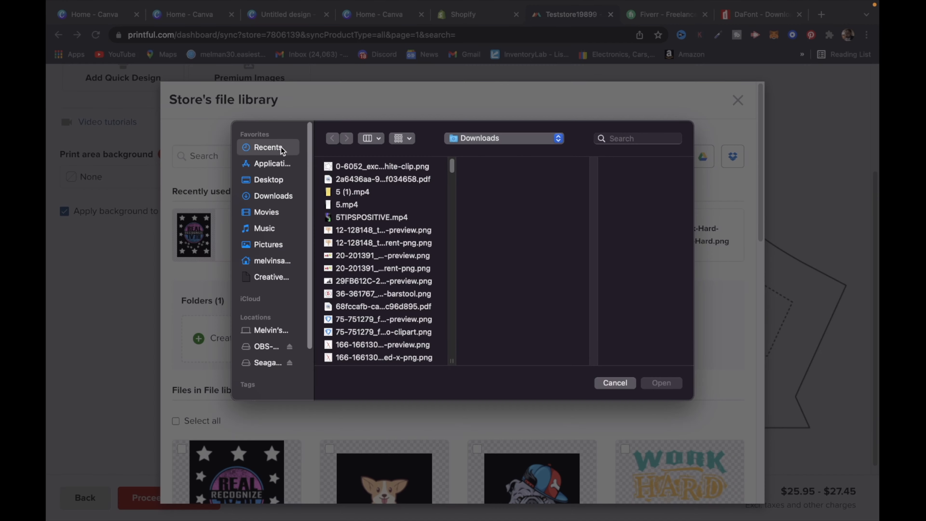
left_click(268, 147)
scroll(392, 224, "down", 3)
left_click(391, 214)
left_click(661, 383)
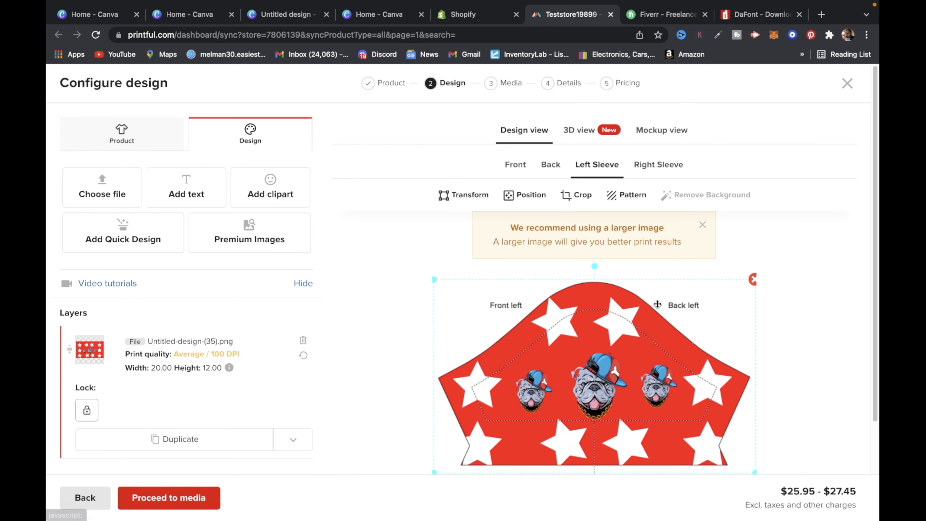
left_click_drag(874, 362, 875, 403)
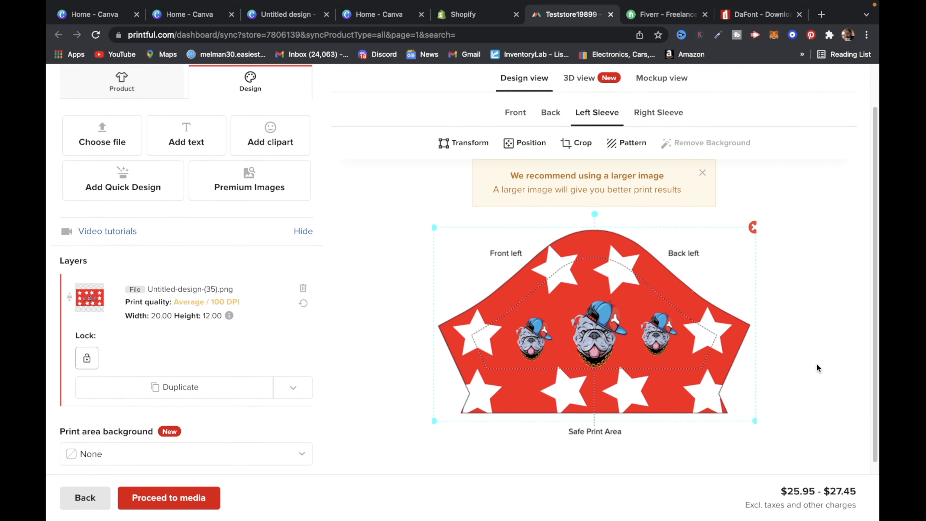
scroll(568, 292, "down", 3)
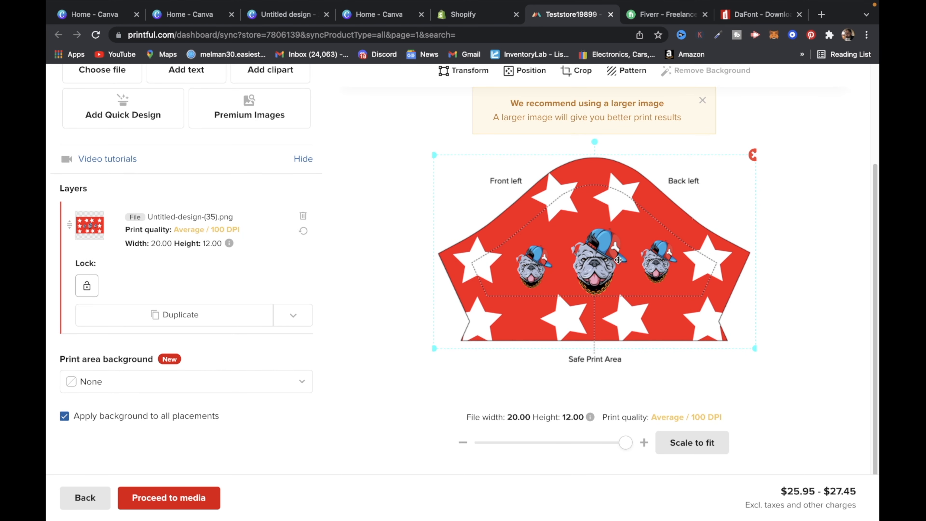
- Apply the recently used Untitled-design-(35).png to the shirt's right sleeve
scroll(794, 266, "up", 4)
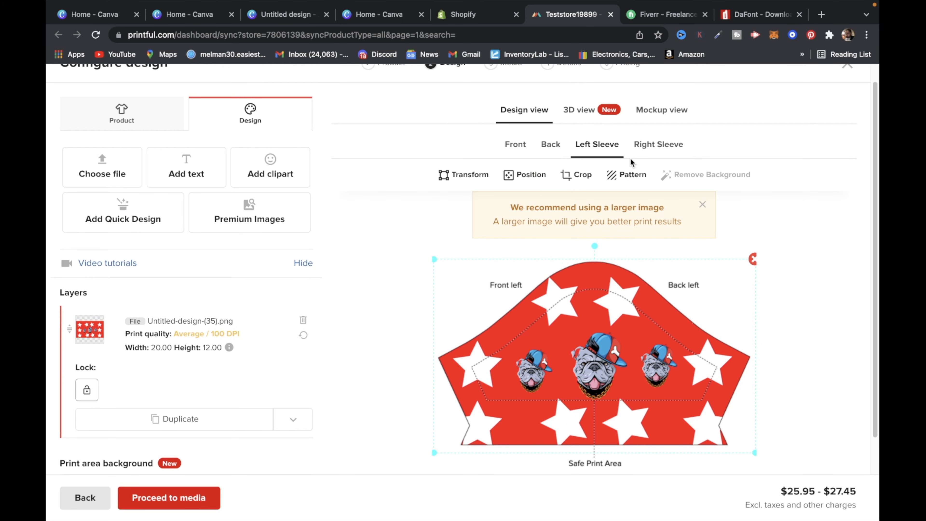
left_click(652, 150)
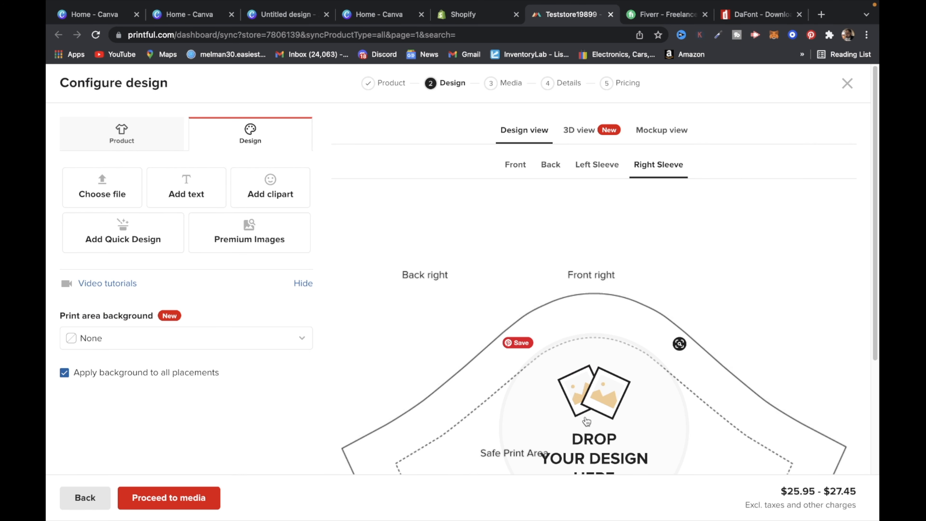
left_click(113, 193)
left_click(192, 234)
scroll(680, 370, "down", 4)
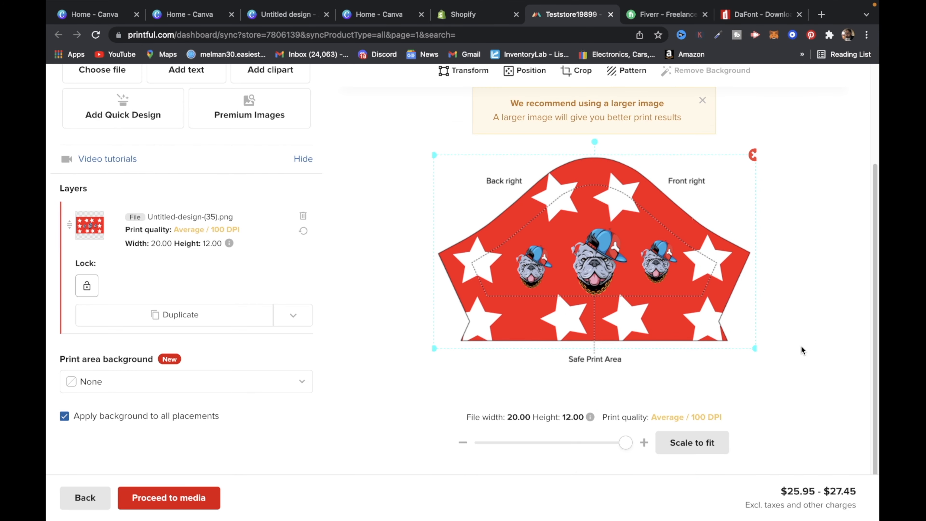
- Choose black as the stitch color for the shirt's mockup and review the shirt in 3D view
scroll(443, 347, "up", 3)
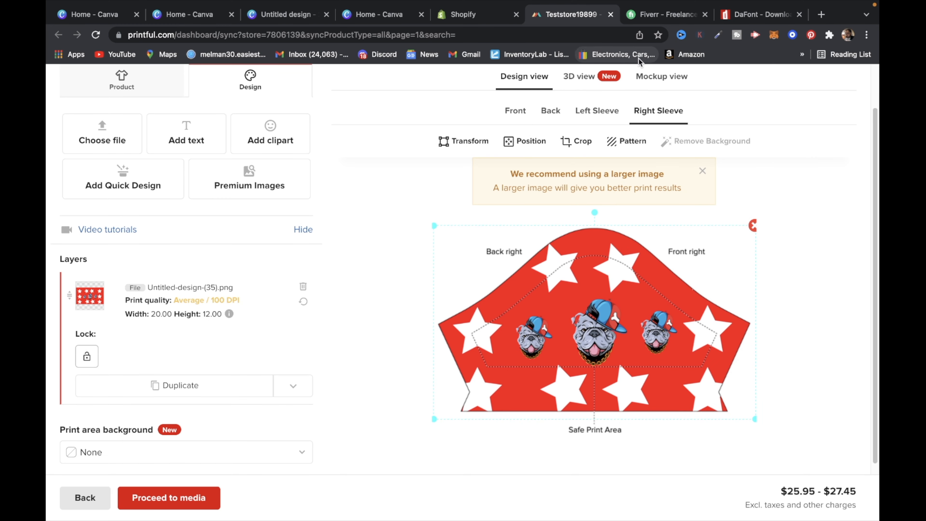
left_click(654, 79)
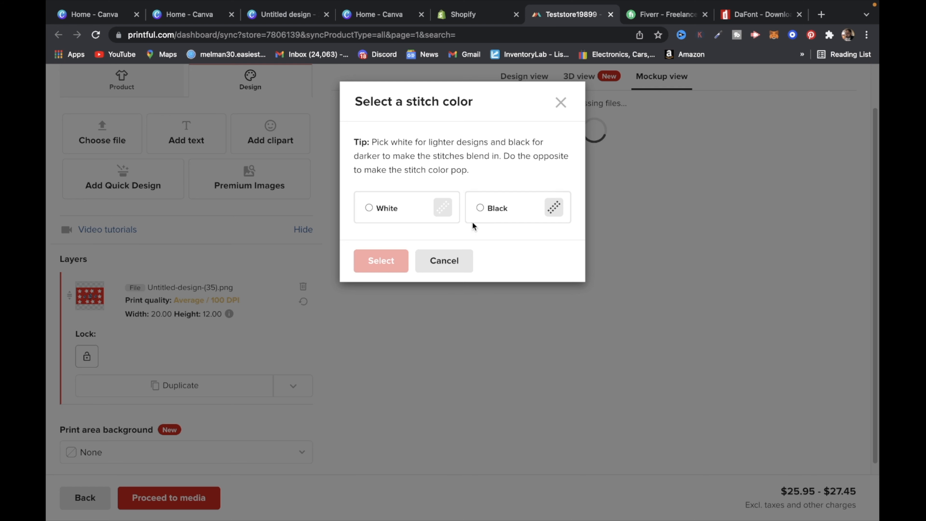
left_click(487, 209)
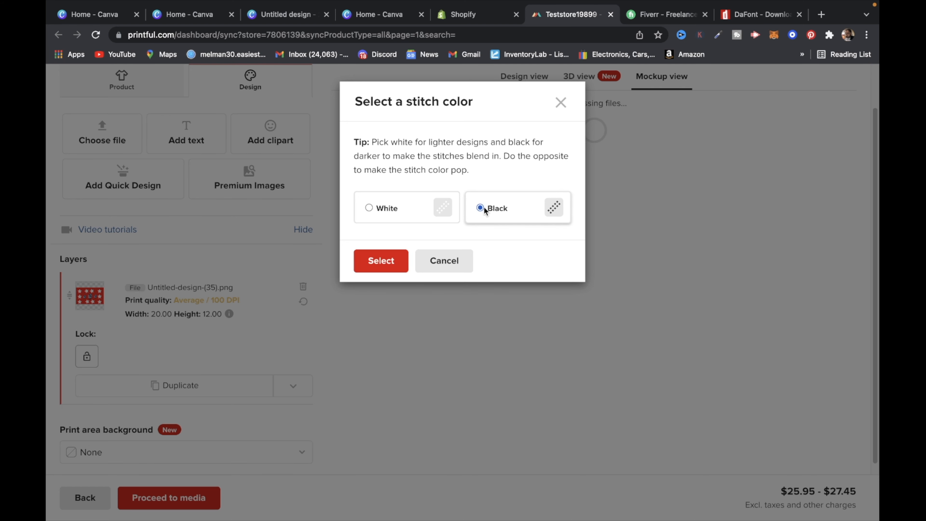
left_click(389, 264)
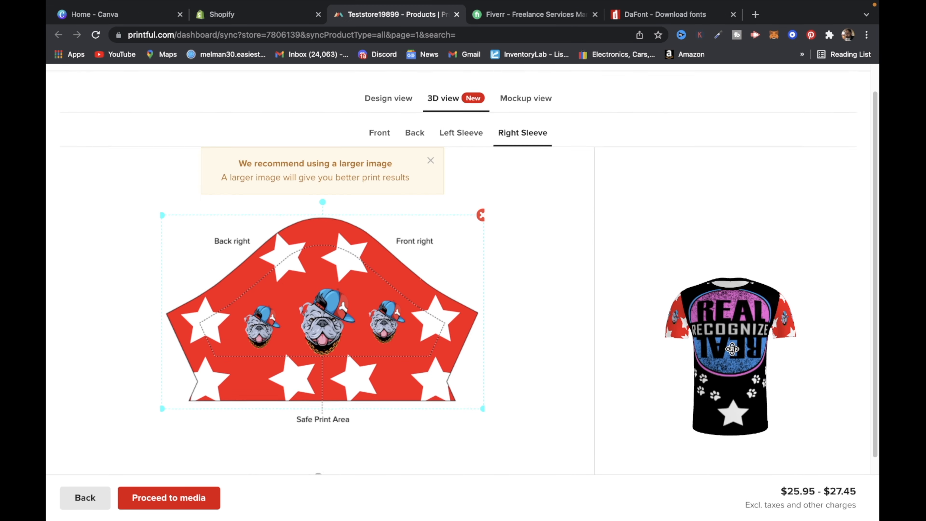
scroll(704, 321, "down", 1)
scroll(649, 401, "up", 3)
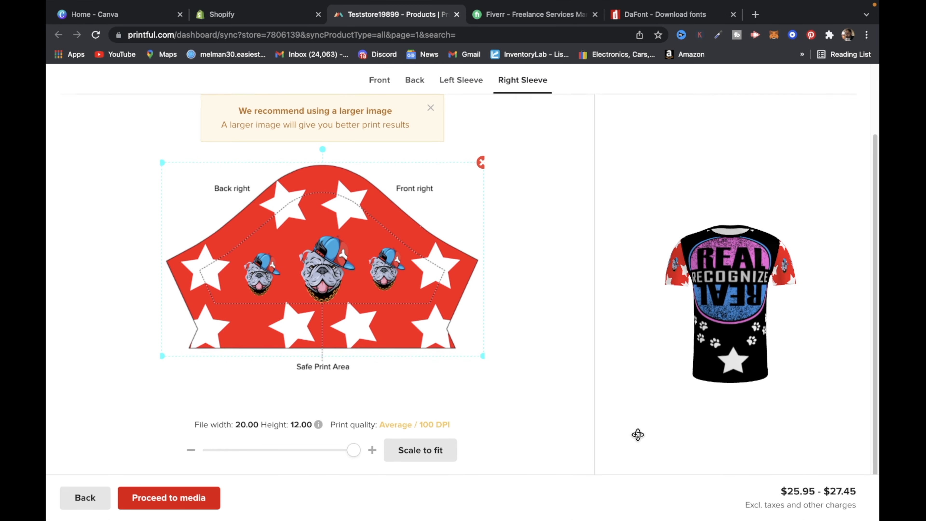
scroll(689, 347, "down", 2)
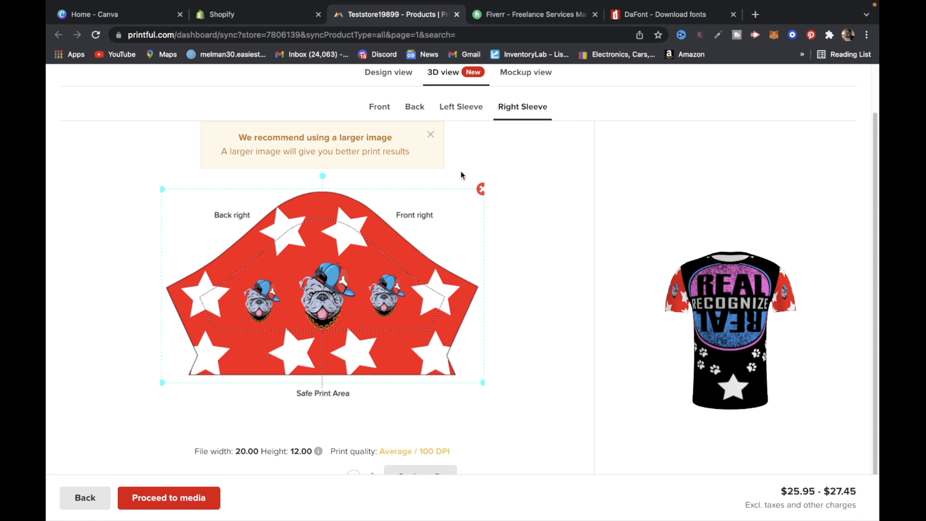
- Proceed to the product media and choose the Flat mockups style for the storefront
left_click(165, 501)
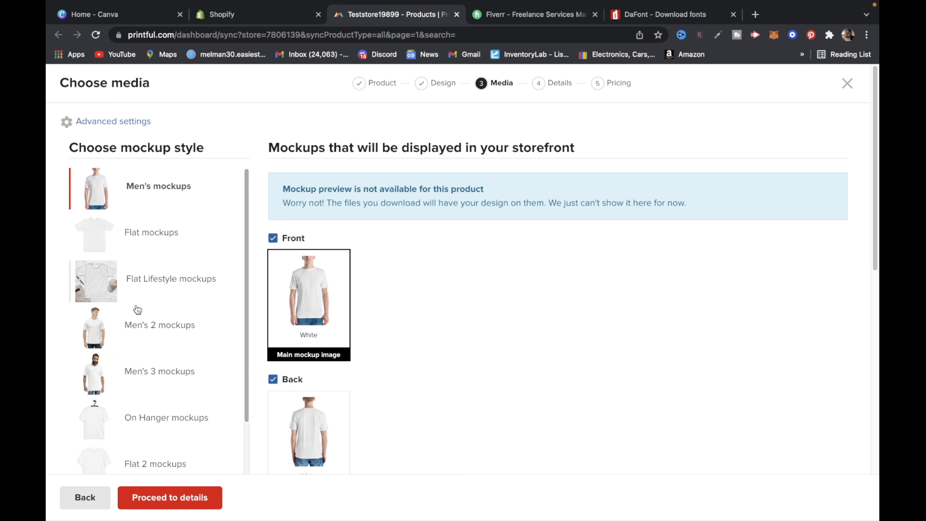
scroll(146, 328, "down", 2)
scroll(153, 278, "up", 2)
scroll(169, 394, "down", 2)
scroll(165, 405, "down", 2)
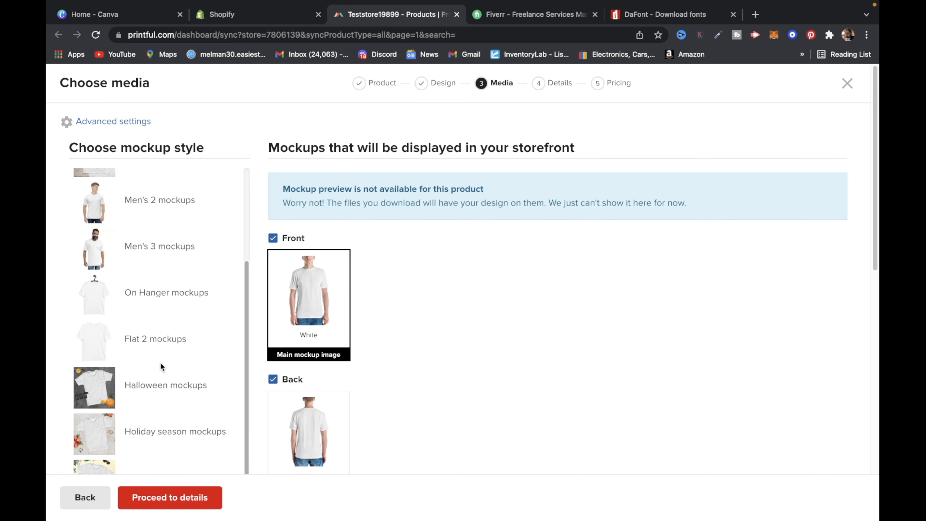
scroll(161, 351, "up", 3)
left_click(155, 225)
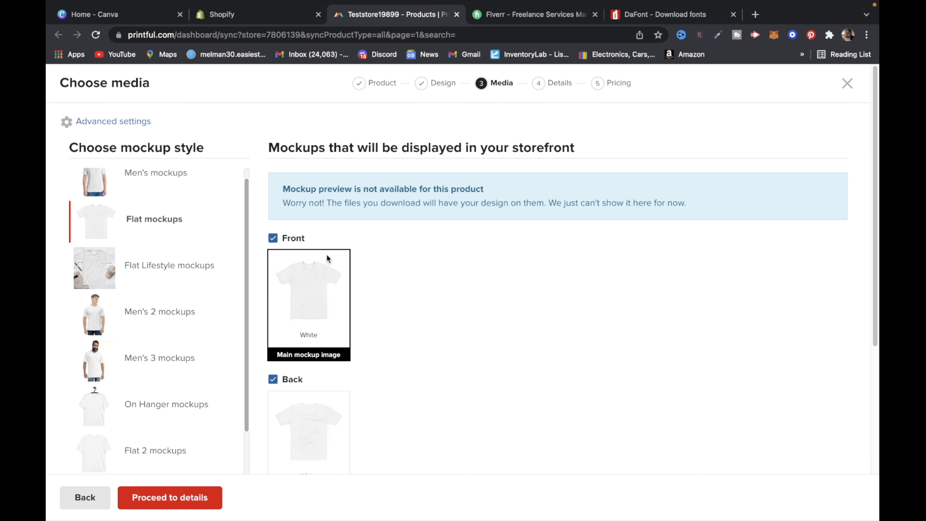
- Proceed to the product details and open the choice of product collections
left_click(197, 498)
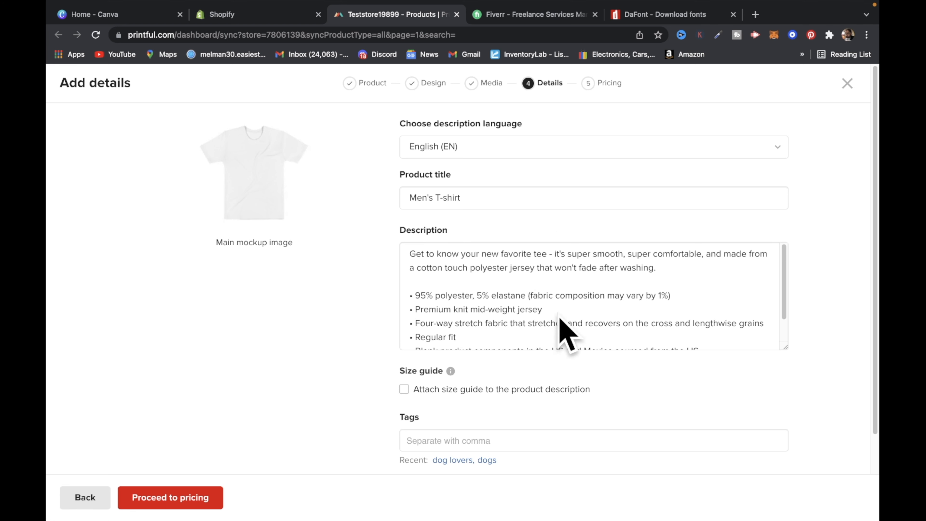
scroll(444, 432, "down", 1)
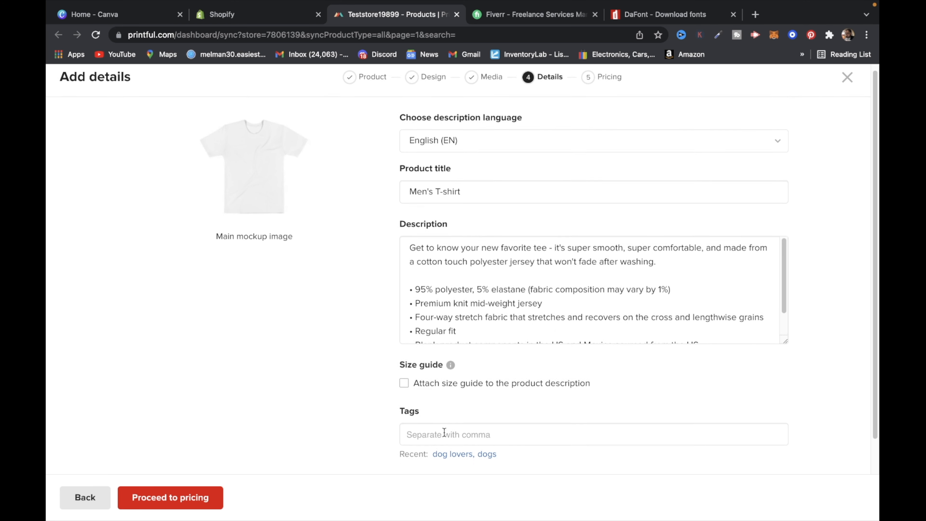
scroll(444, 432, "down", 3)
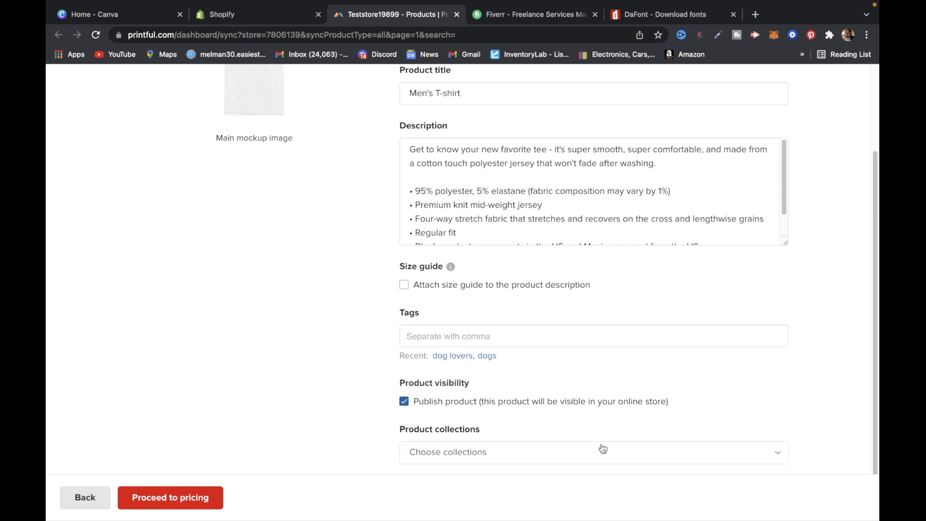
left_click(612, 452)
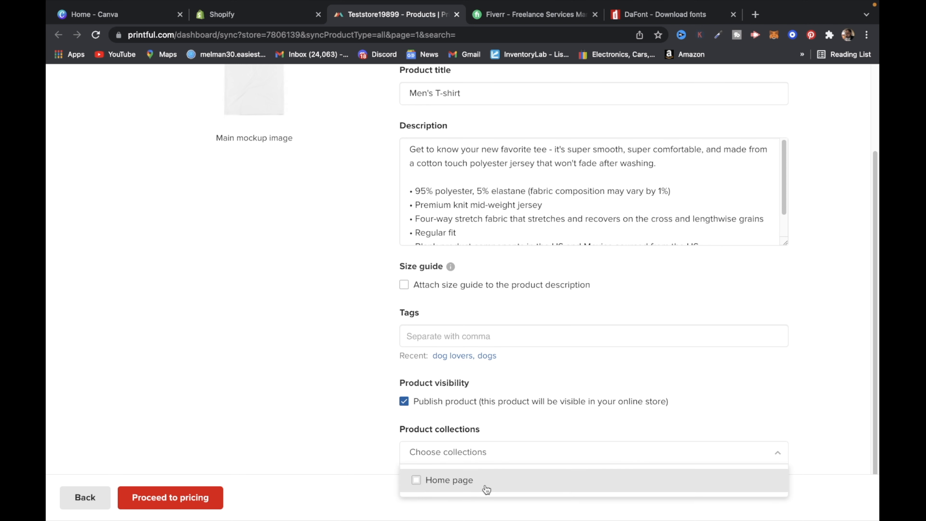
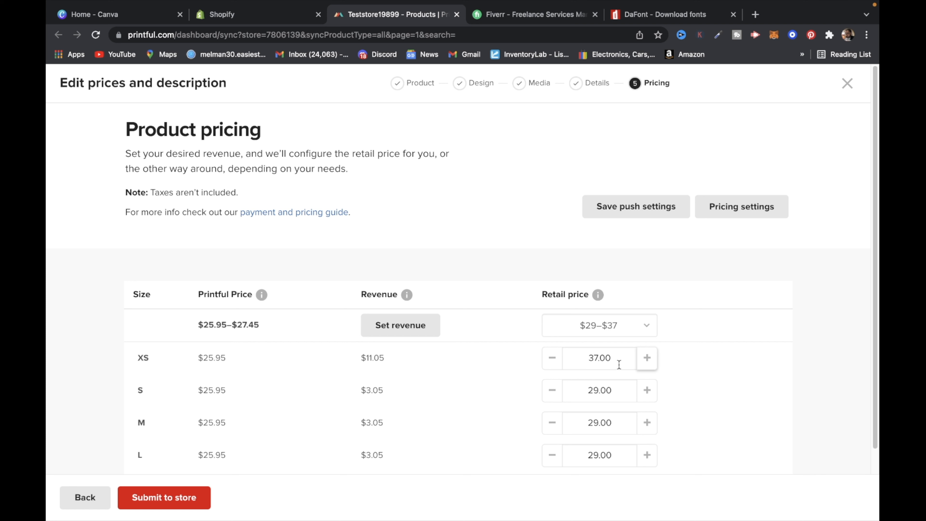
- Set the retail price of sizes S, M, L, XL and 2XL to 37.00
left_click(612, 360)
double_click(613, 359)
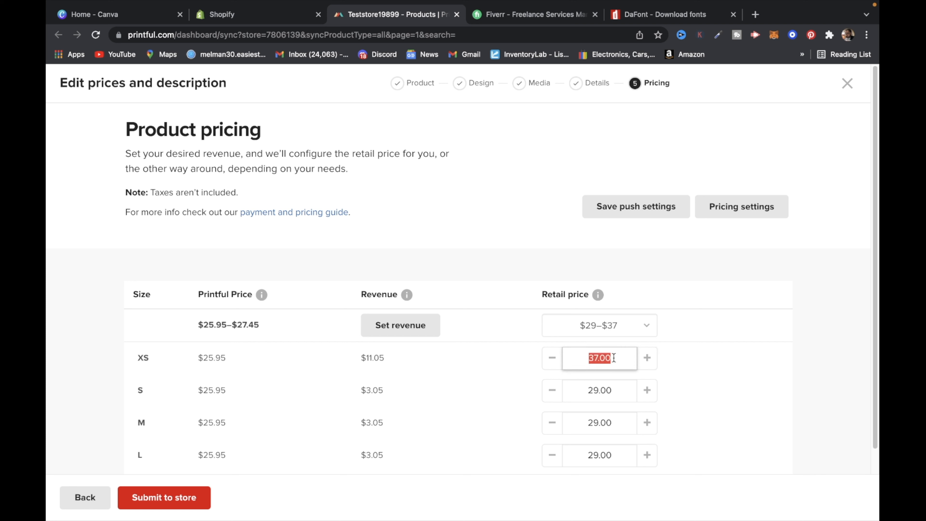
key("Tab")
key("Tab")
key("Tab")
key("Tab")
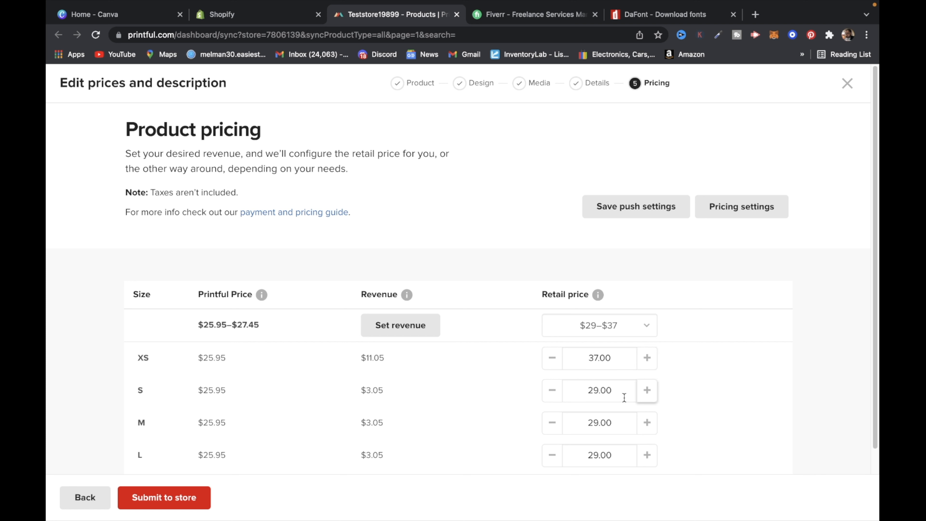
key("shift+Tab")
type("37.00")
key("Tab")
key("Tab")
key("Tab")
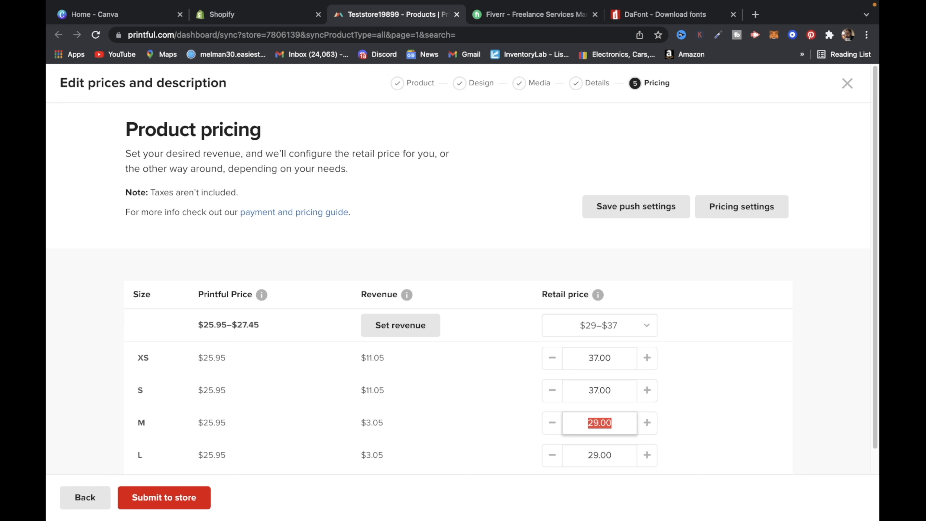
type("37.00")
key("Tab")
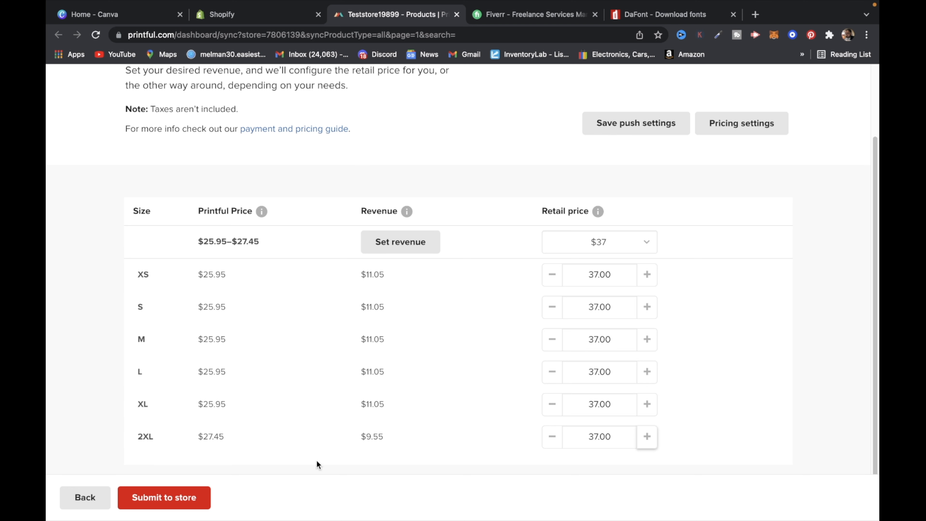
- Set the retail price of size 2XL to 39.00 and submit the T-shirt to the store
left_click(600, 434)
key("BackSpace")
type("9")
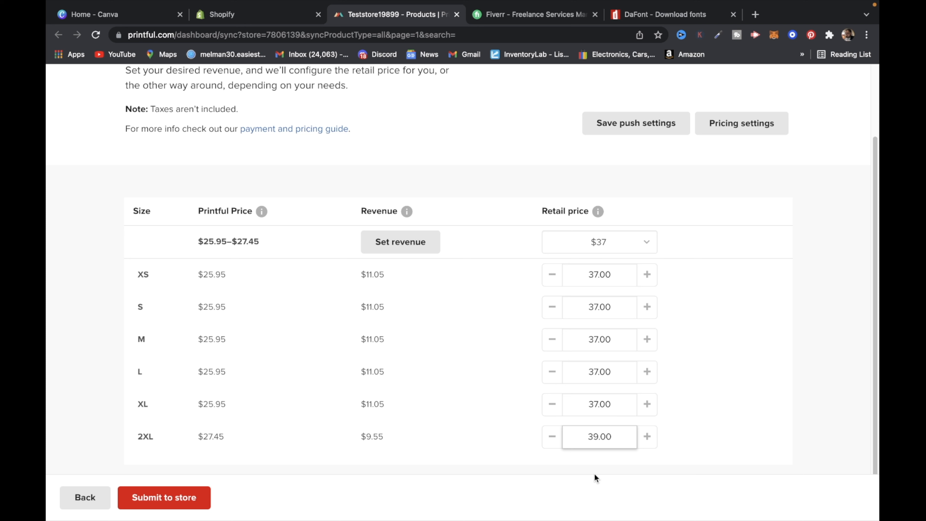
key("Tab")
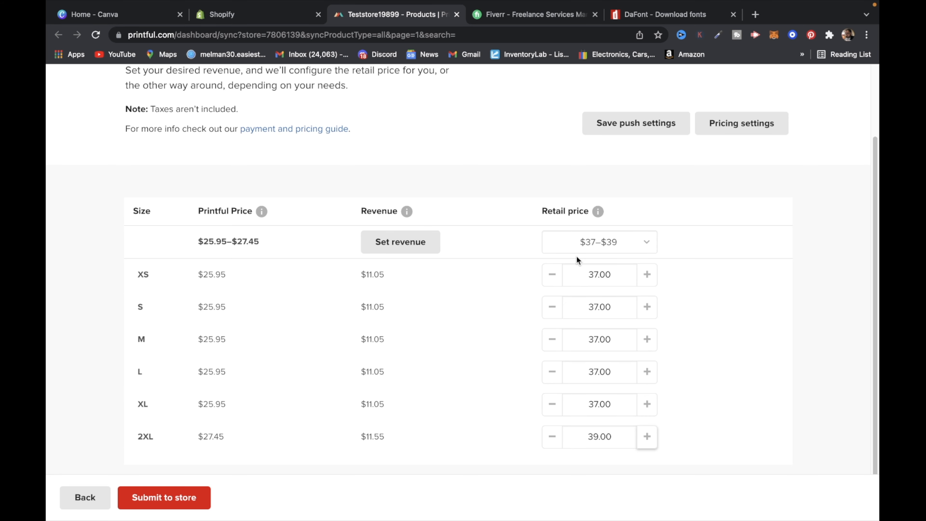
left_click(157, 497)
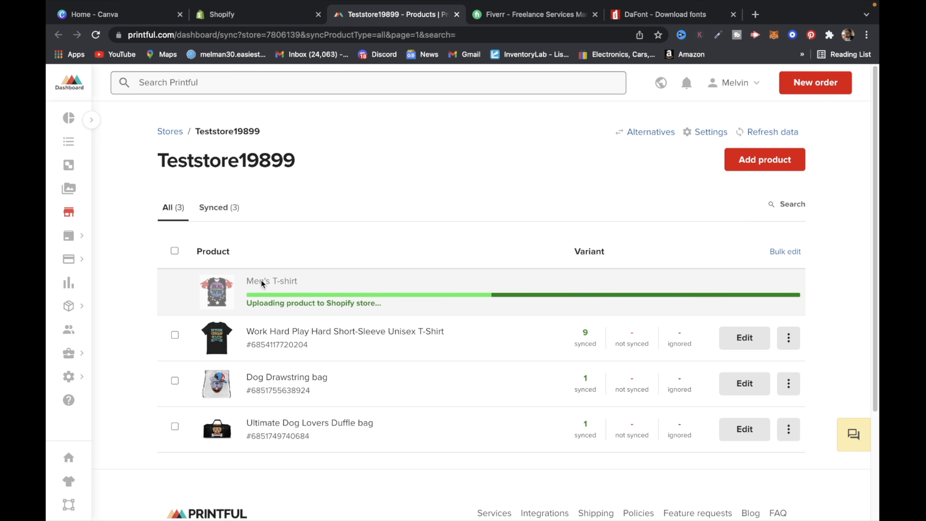
- Switch to the Shopify admin and open the list of all products to check for the T-shirt
mouse_move(223, 2)
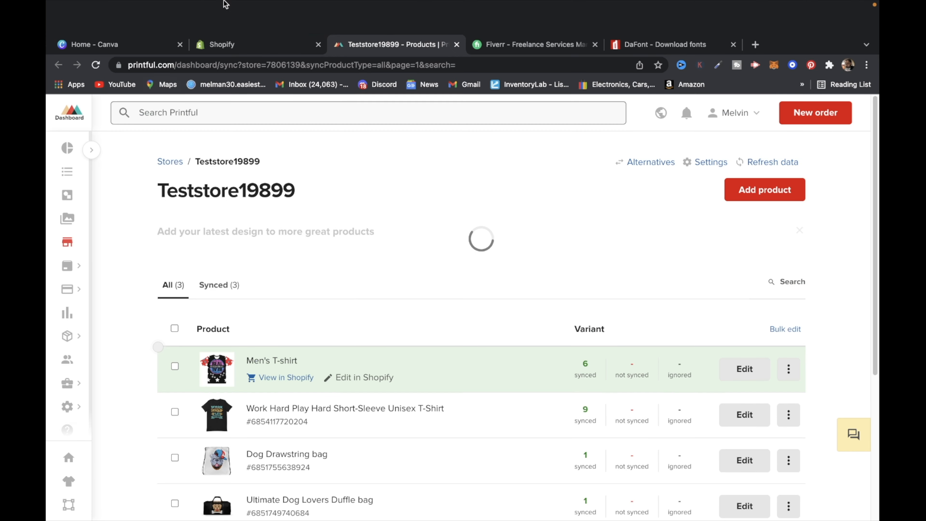
left_click(224, 43)
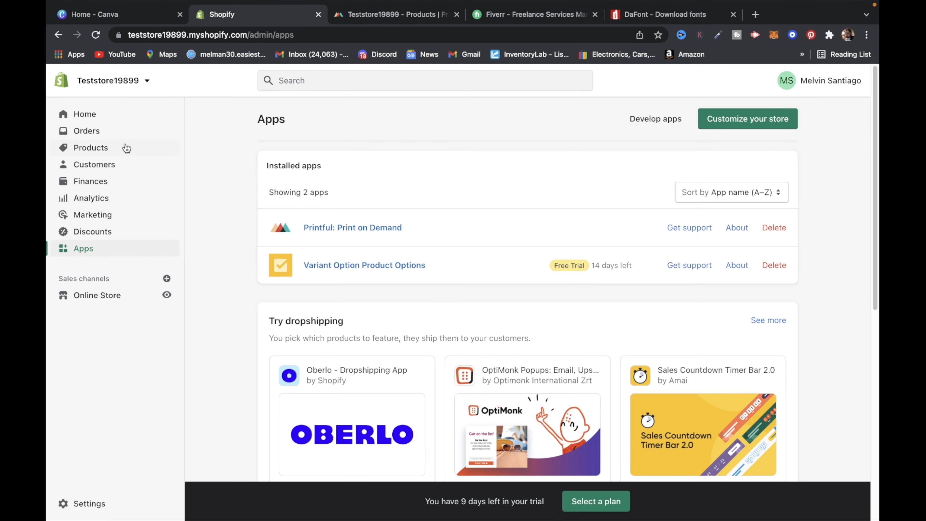
left_click(108, 153)
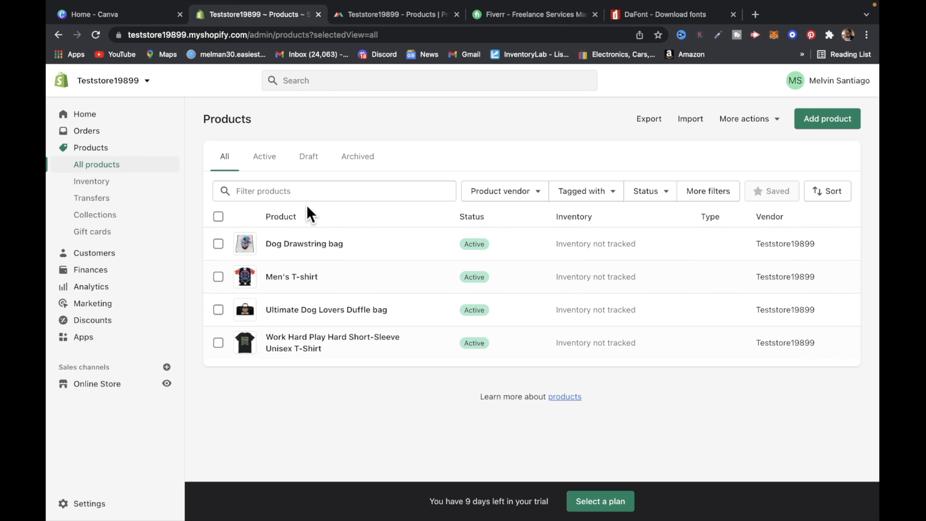
- Switch to Printful, open the Men's T-shirt product, and preview the mockup of its XS variant
left_click(424, 14)
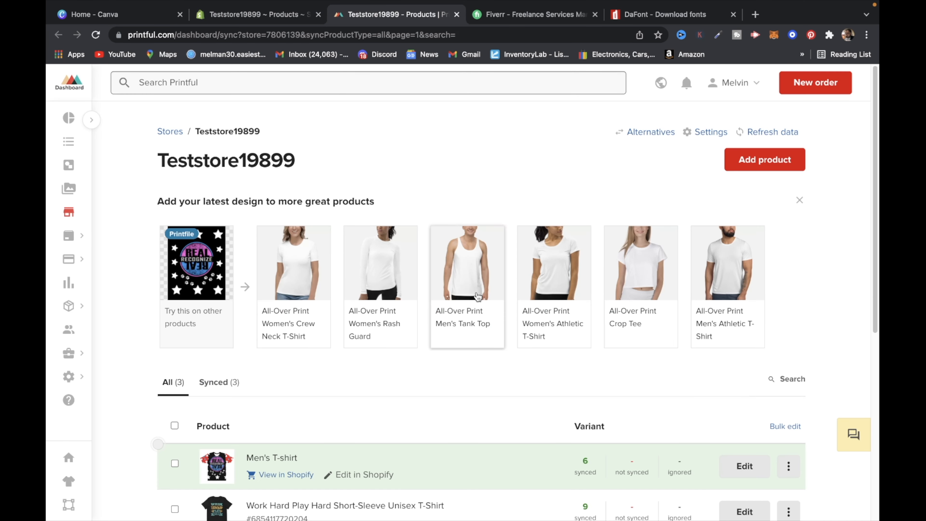
scroll(352, 381, "down", 4)
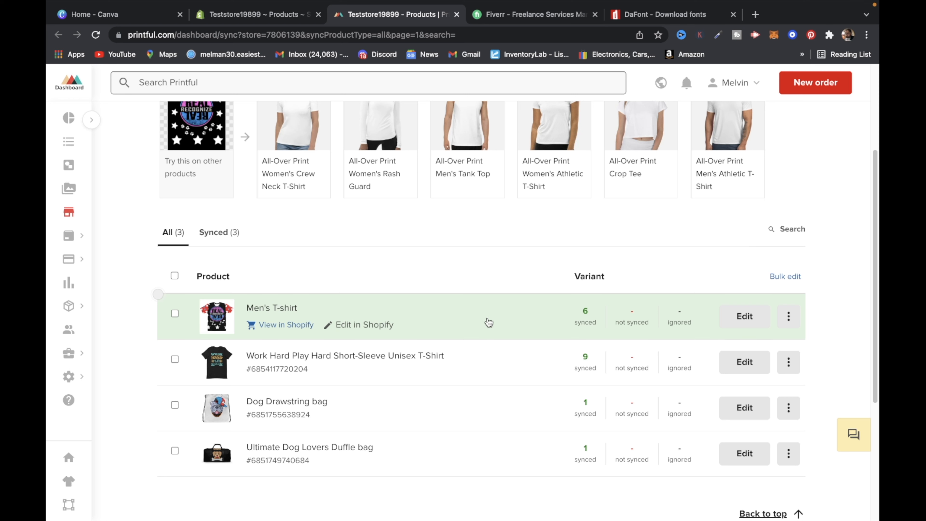
left_click(275, 310)
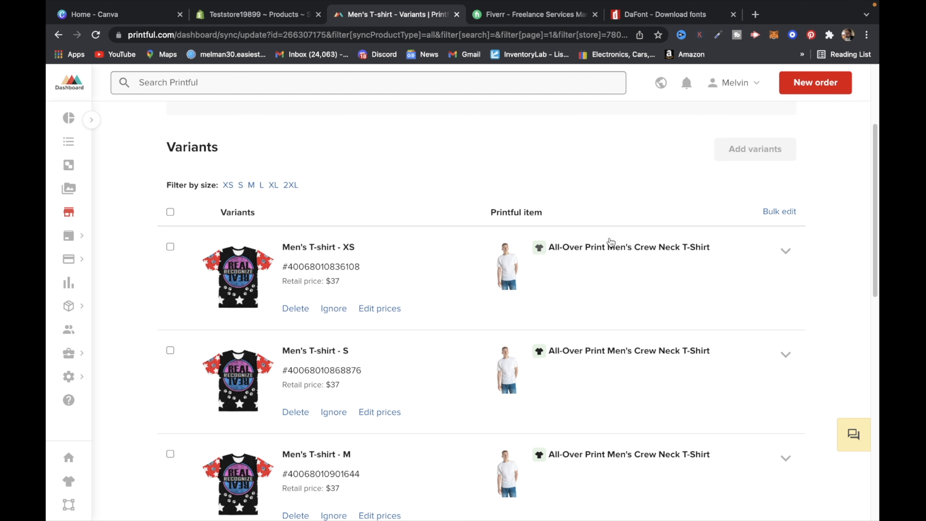
left_click(682, 248)
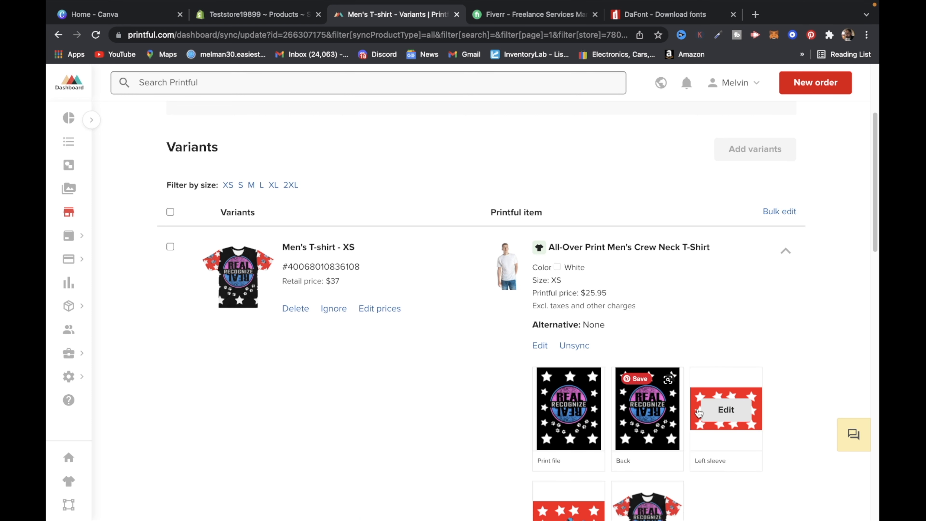
scroll(707, 423, "down", 5)
mouse_move(636, 398)
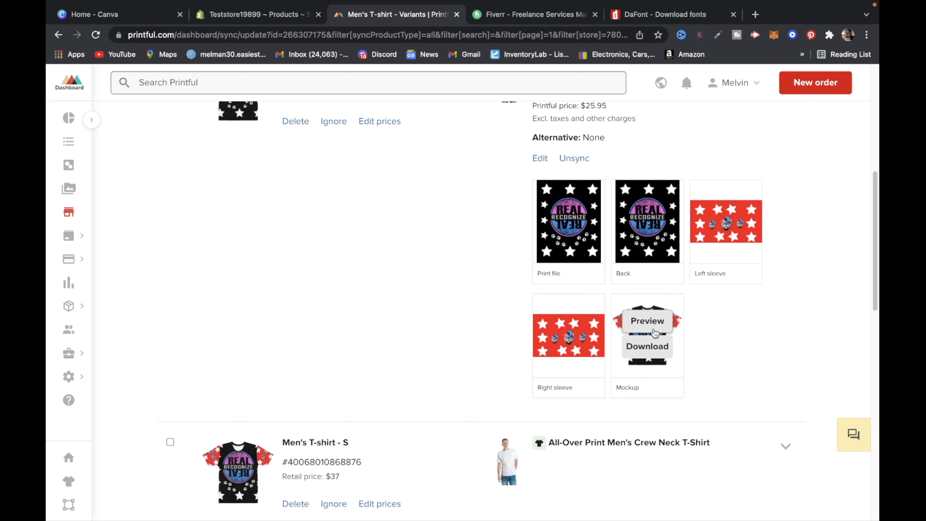
left_click(646, 321)
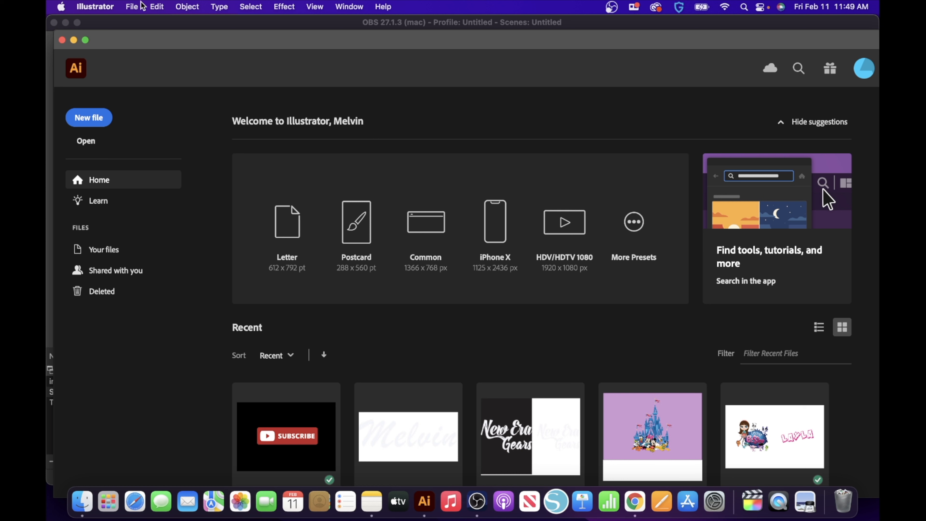
- Create a new Illustrator document 28 in wide and 36 in high in portrait orientation
left_click(137, 9)
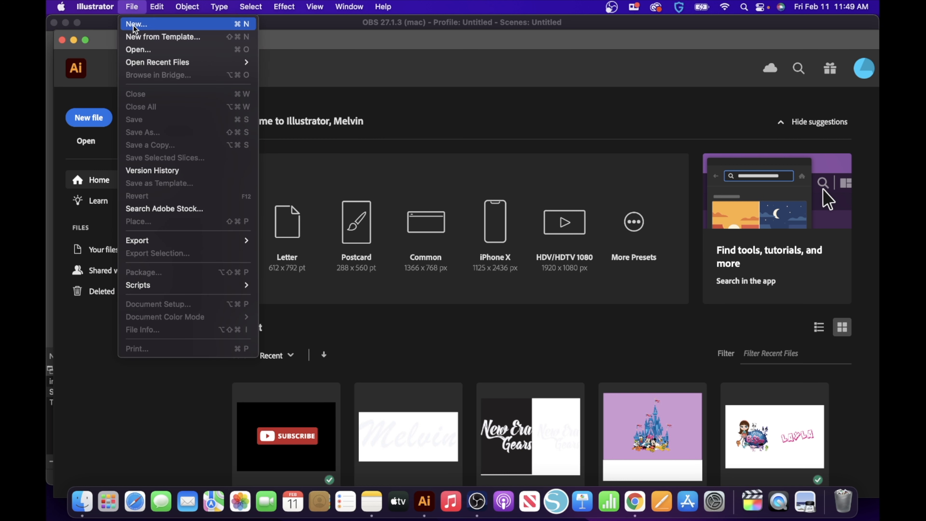
left_click(79, 108)
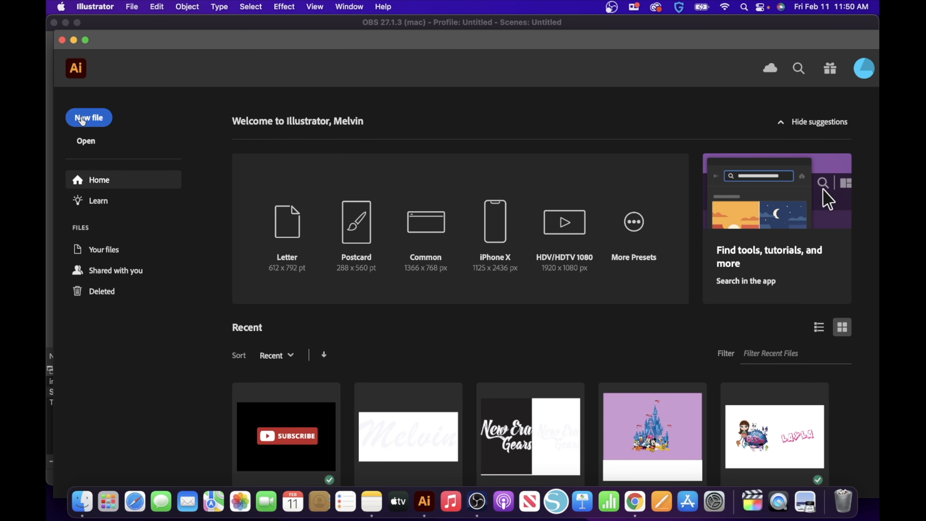
left_click(83, 120)
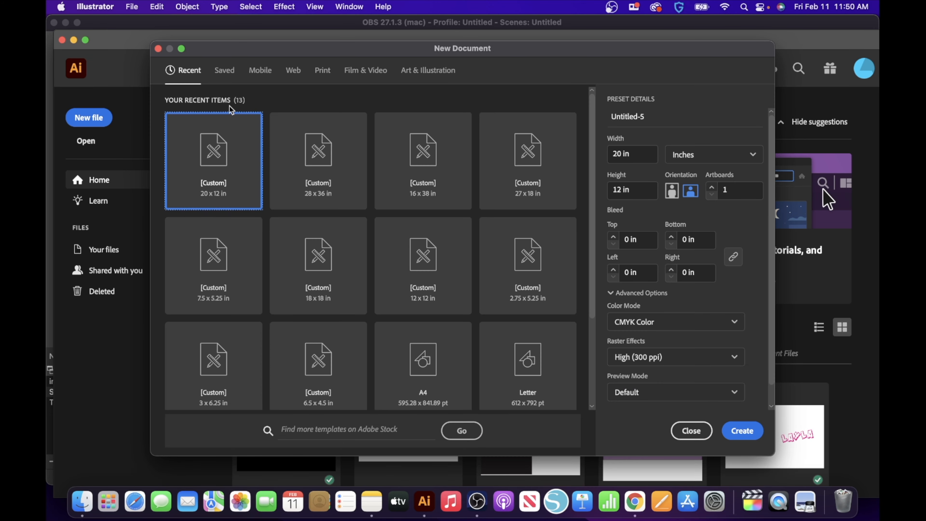
left_click(625, 162)
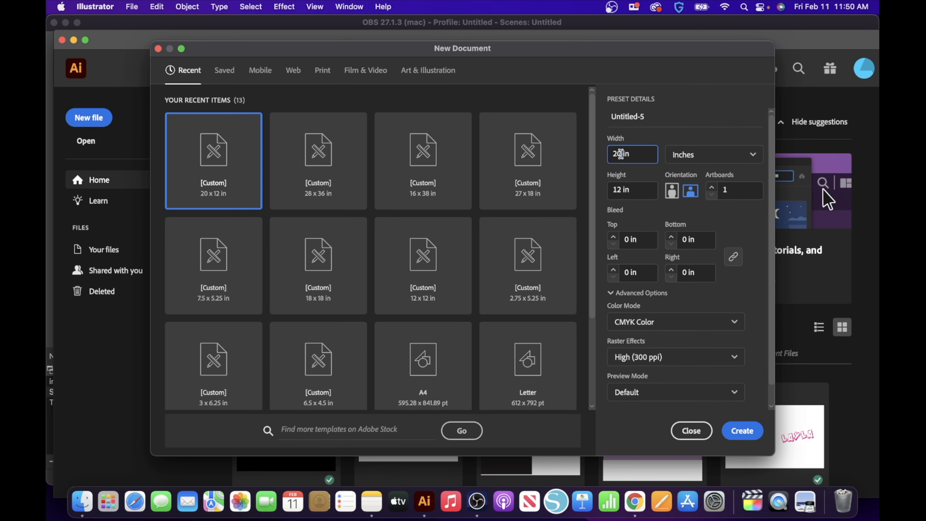
left_click_drag(624, 154, 603, 156)
left_click(672, 192)
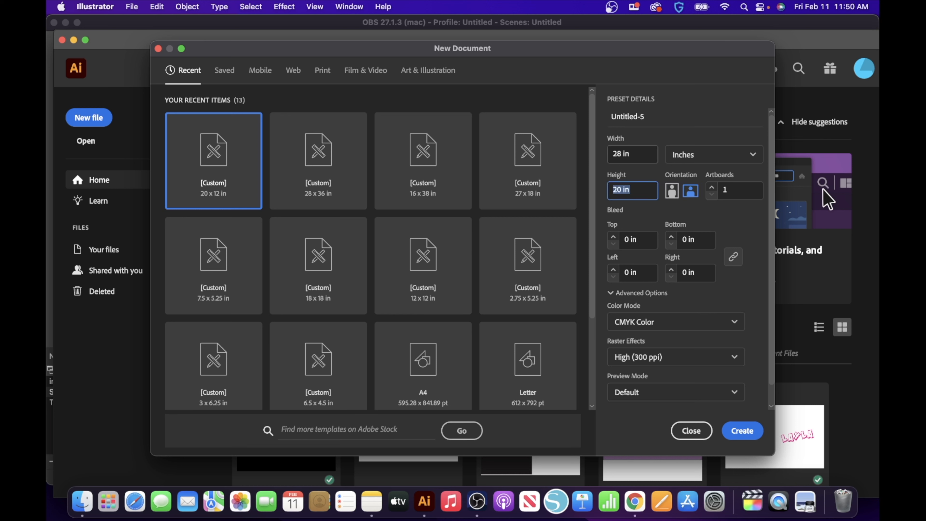
type("36")
left_click(668, 196)
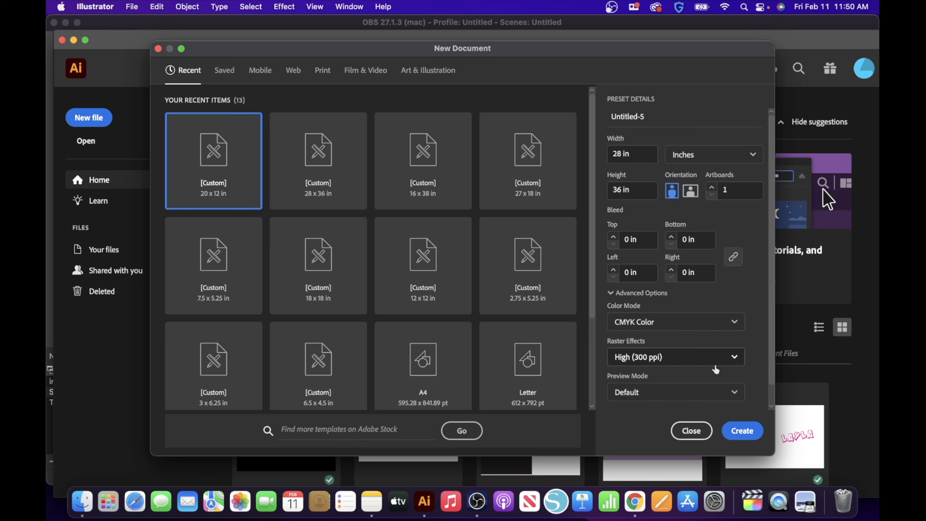
left_click(742, 430)
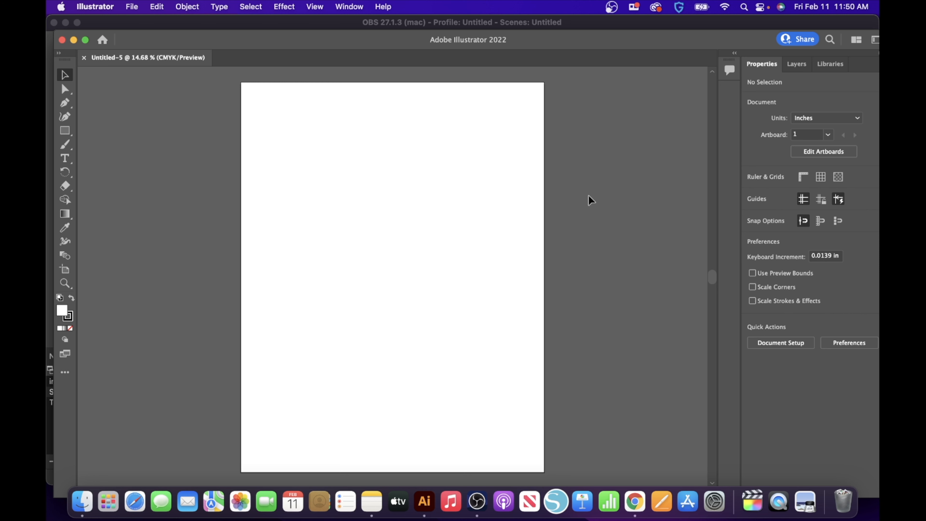
- Draw a rectangle about 26.8 by 34.2 in over the artboard and fill it with black
left_click(65, 131)
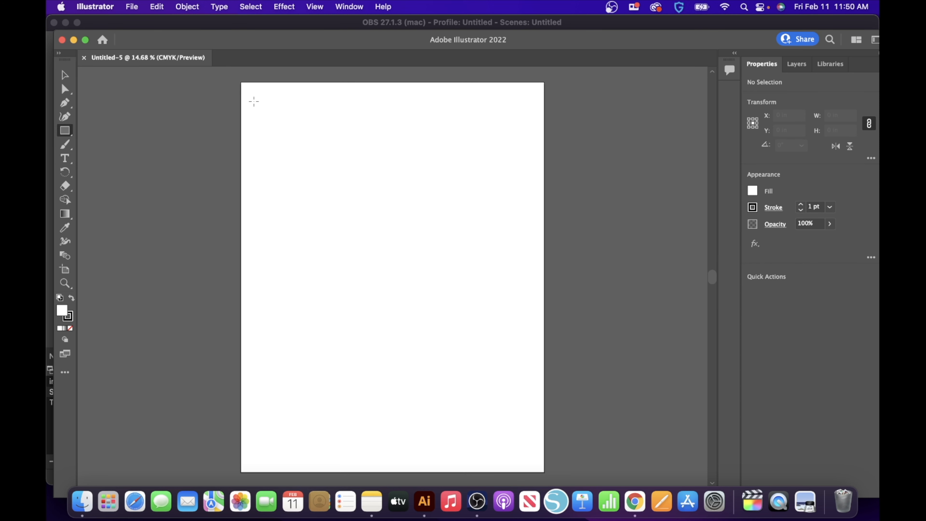
left_click_drag(253, 102, 543, 471)
left_click(753, 190)
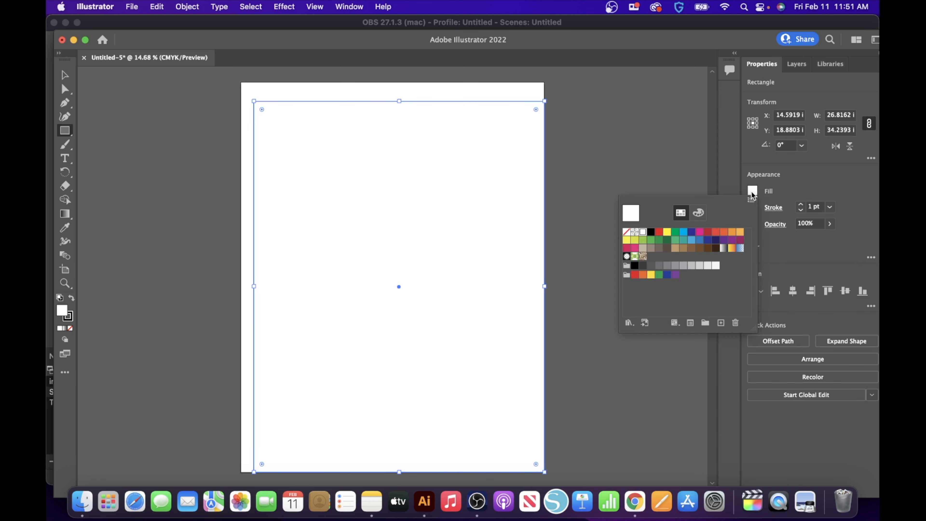
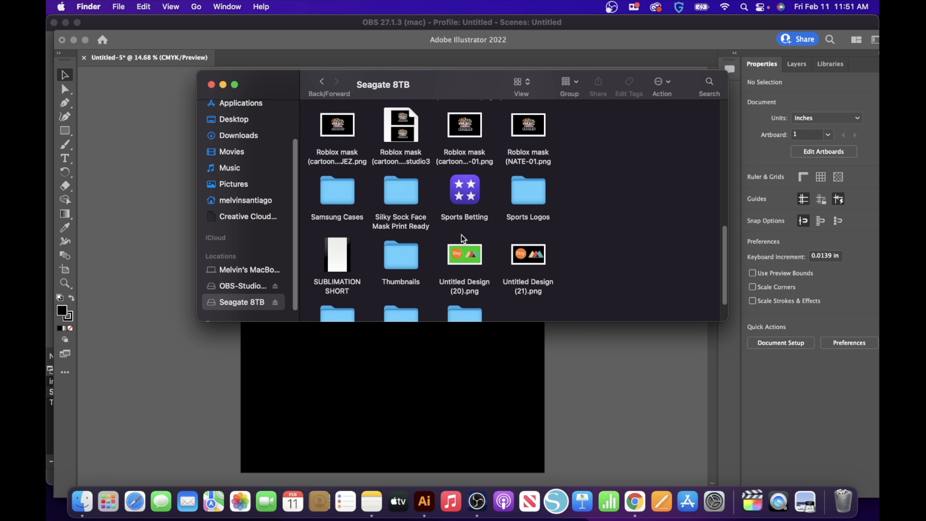
- Place illinois png white tee.png from the New Era Gears-T-Designs folder on the upper part of the artboard and enlarge it slightly
scroll(399, 266, "down", 3)
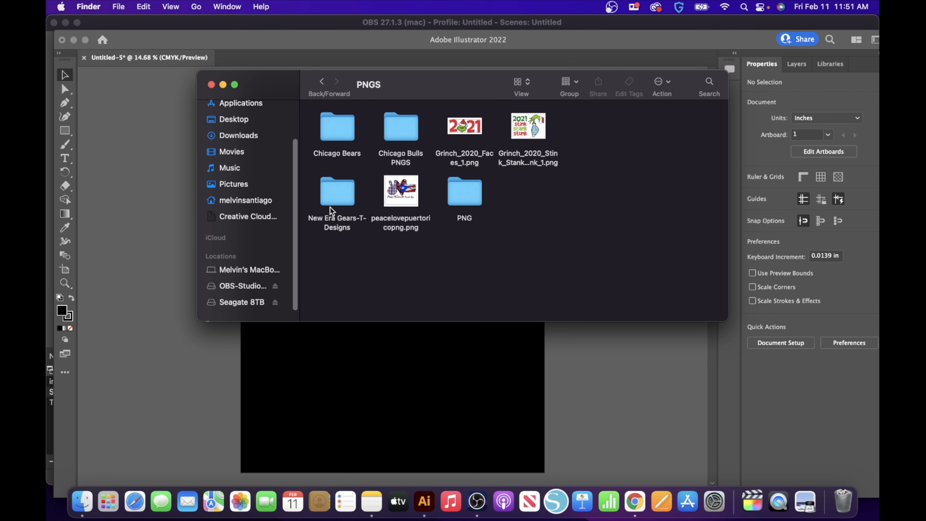
double_click(331, 207)
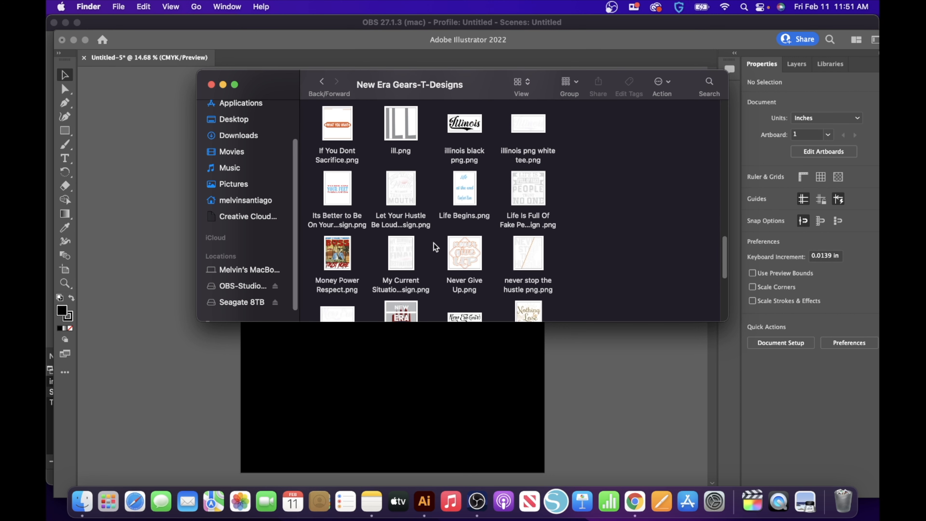
scroll(433, 242, "down", 5)
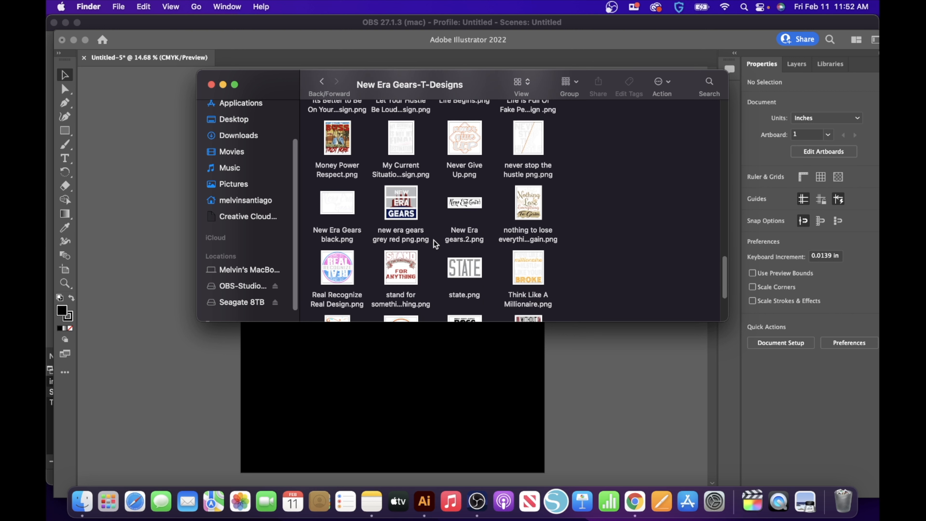
scroll(434, 240, "down", 5)
scroll(433, 239, "up", 4)
scroll(432, 241, "up", 5)
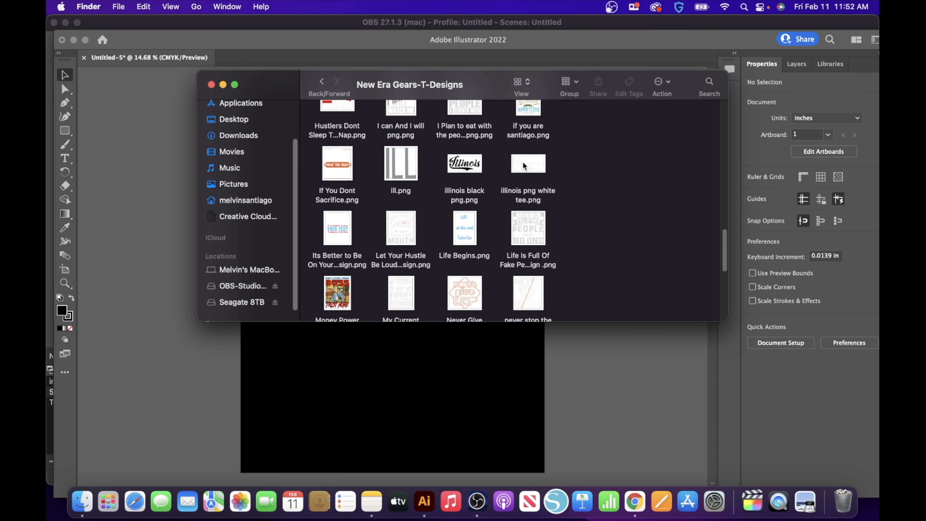
left_click_drag(523, 161, 405, 206)
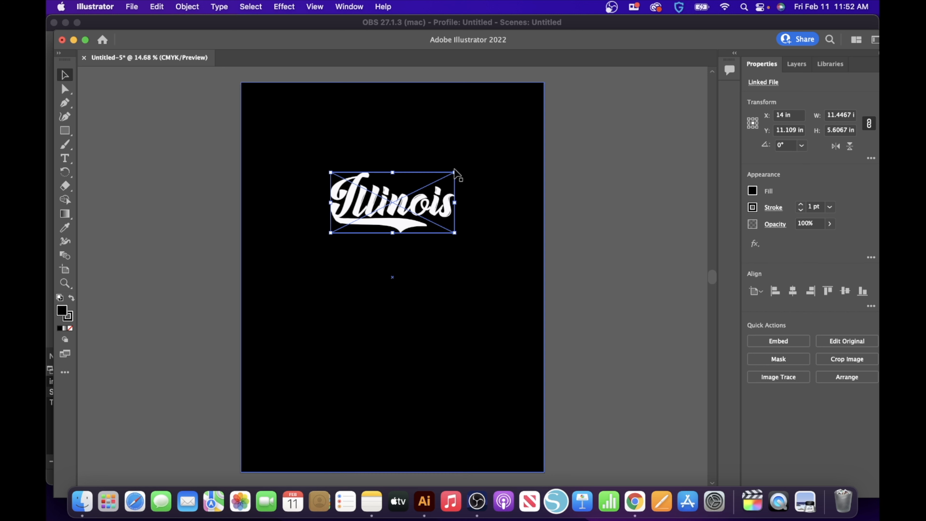
left_click_drag(454, 172, 473, 163)
left_click_drag(417, 219, 408, 219)
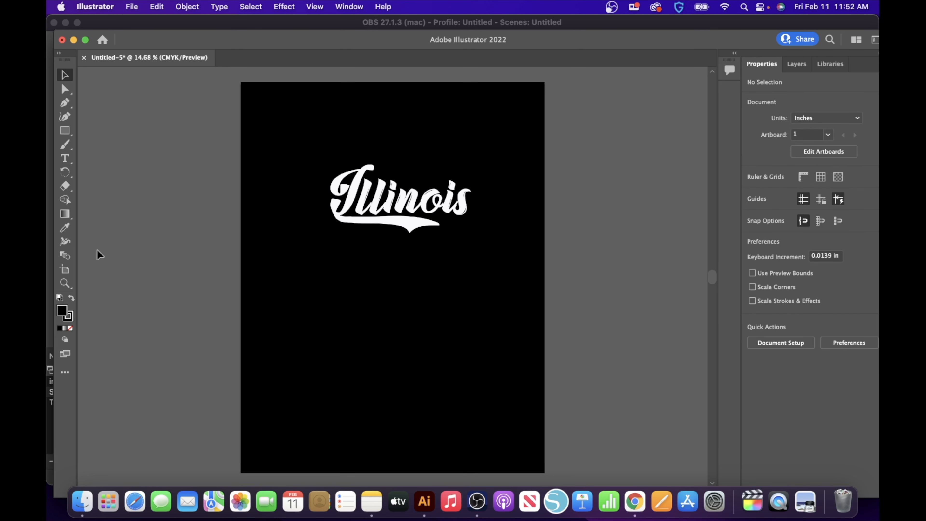
- Place the "Violent by Nature Peaceful by Choice" design on the artboard's lower left and shrink it to about 6.1 by 6 in
left_click(87, 503)
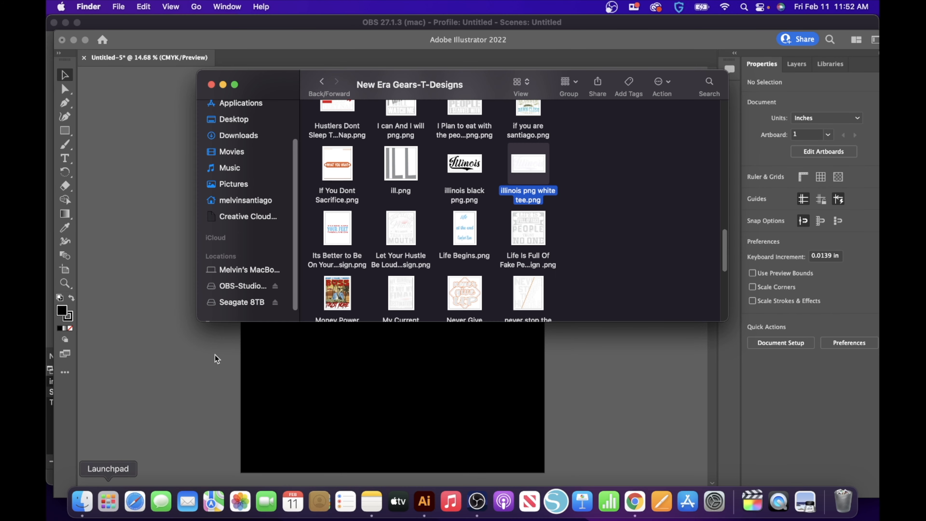
scroll(409, 241, "down", 3)
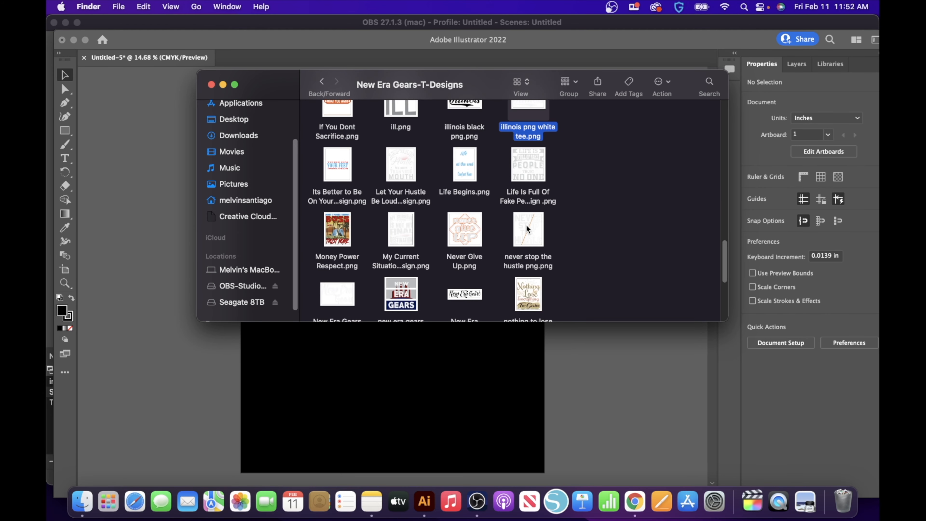
scroll(398, 263, "down", 6)
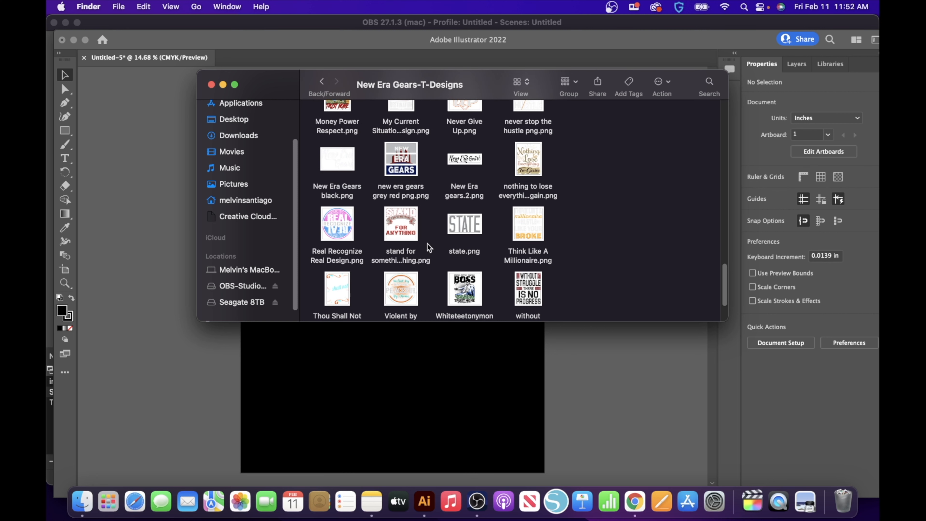
left_click_drag(400, 287, 374, 371)
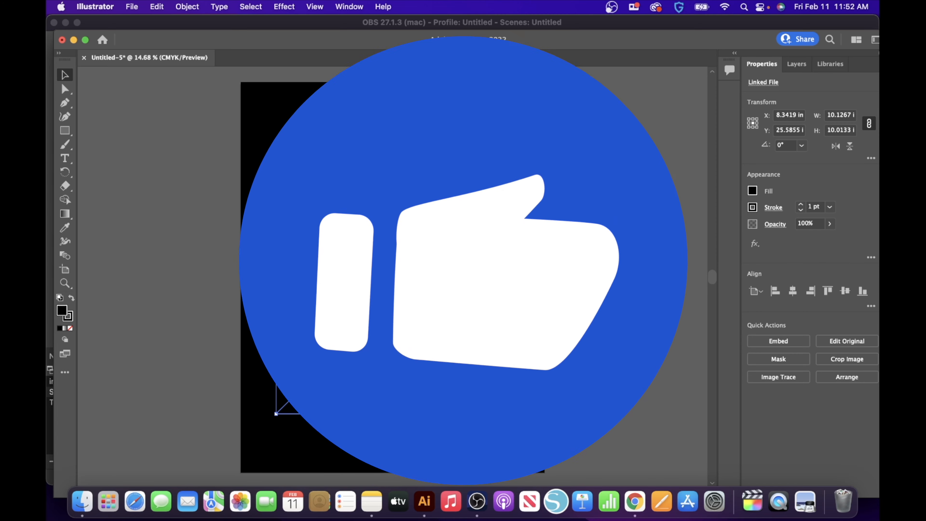
left_click_drag(385, 305, 344, 348)
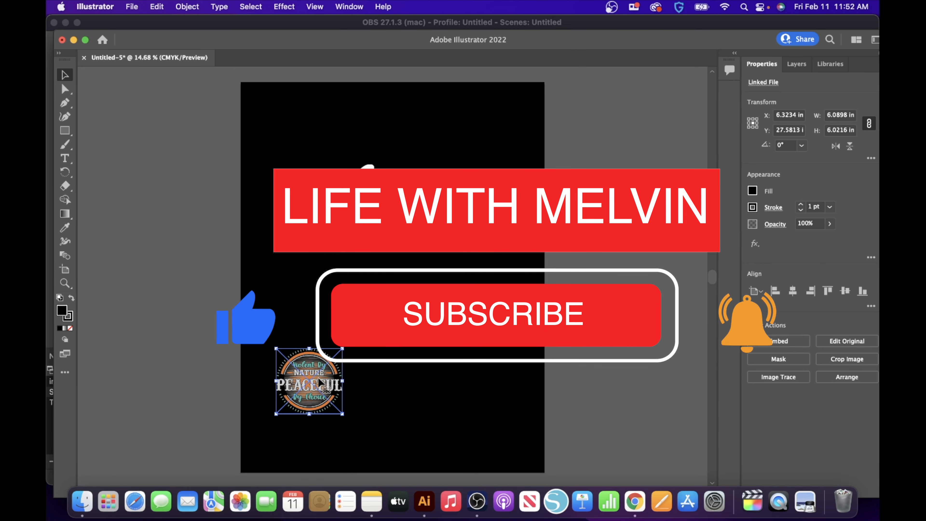
- Move the round "Peaceful" design up slightly and rotate it about 27° clockwise
left_click_drag(320, 378, 320, 363)
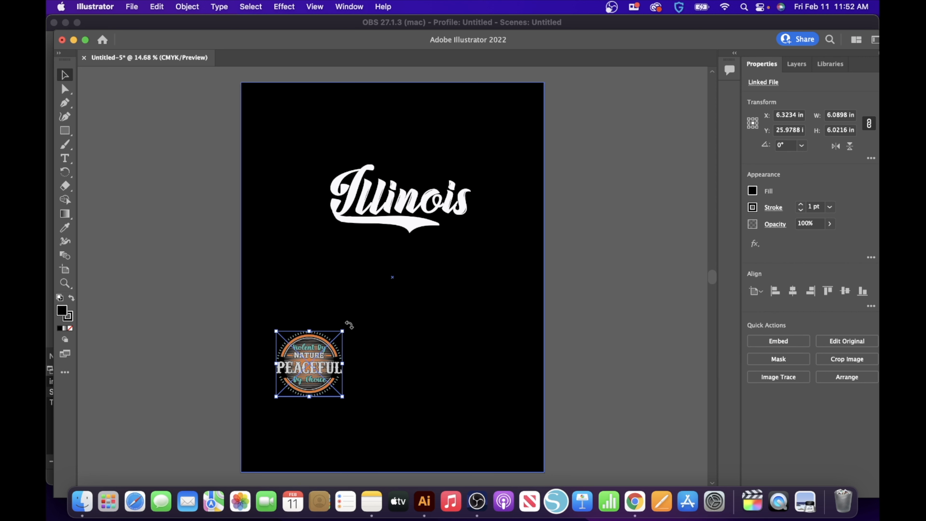
left_click(344, 328)
left_click(338, 342)
left_click_drag(336, 326, 359, 350)
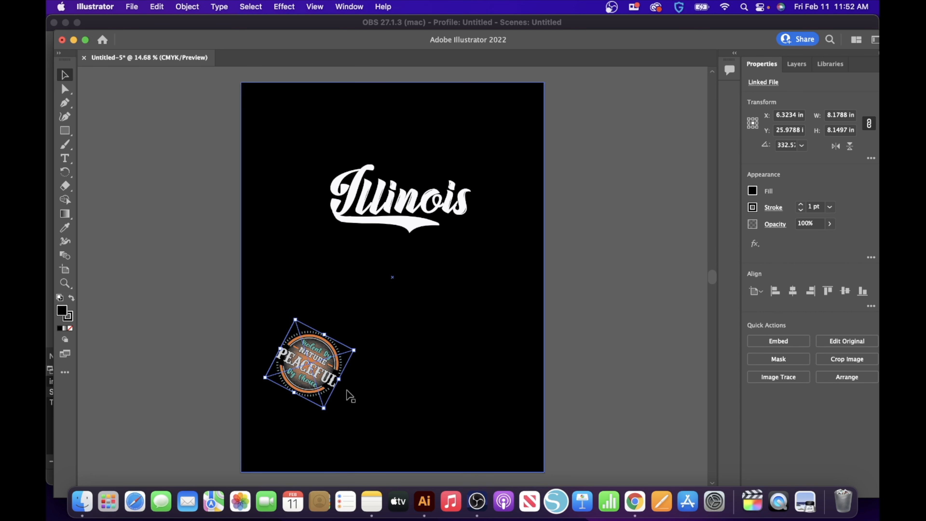
- Place the "Stand for something or fall for anything" design on the artboard's lower right, shrink it, and rotate it about 21° counterclockwise
left_click(82, 502)
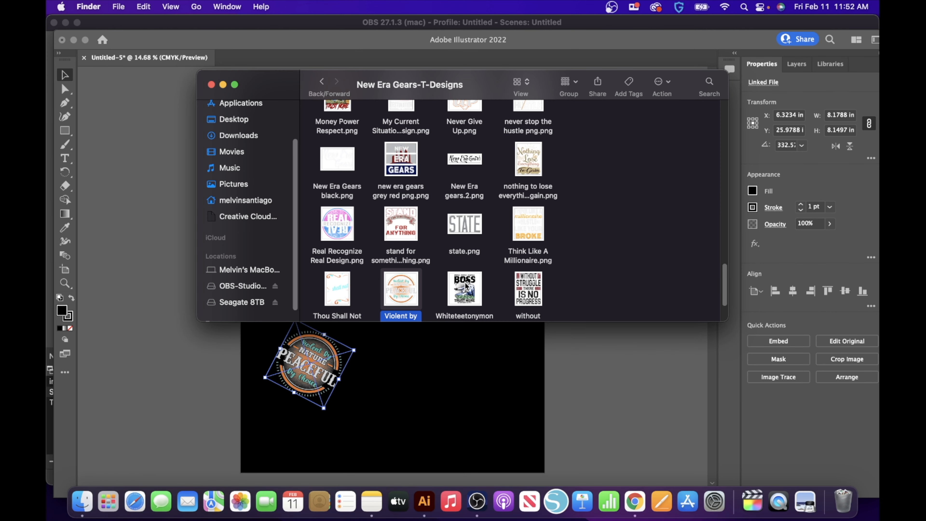
left_click(528, 295)
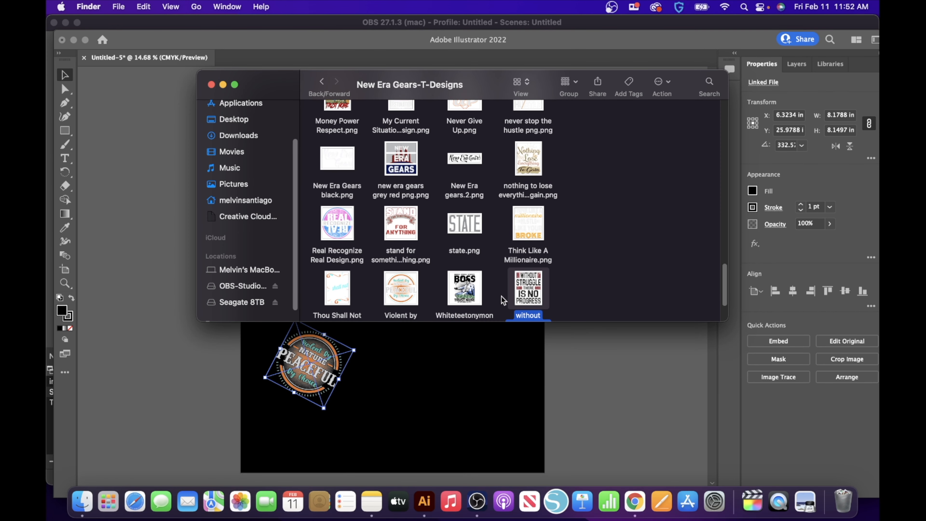
scroll(503, 296, "up", 1)
left_click_drag(400, 235, 505, 383)
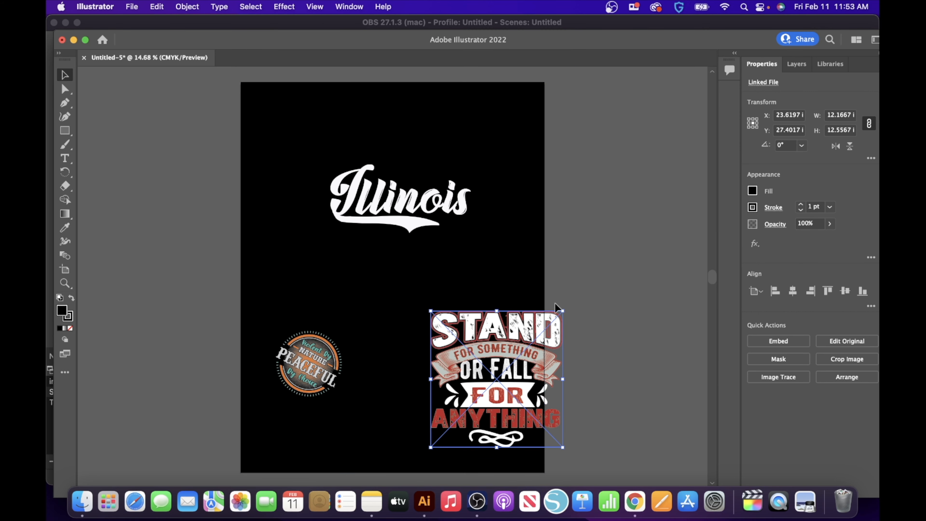
left_click_drag(562, 310, 491, 337)
left_click(506, 221)
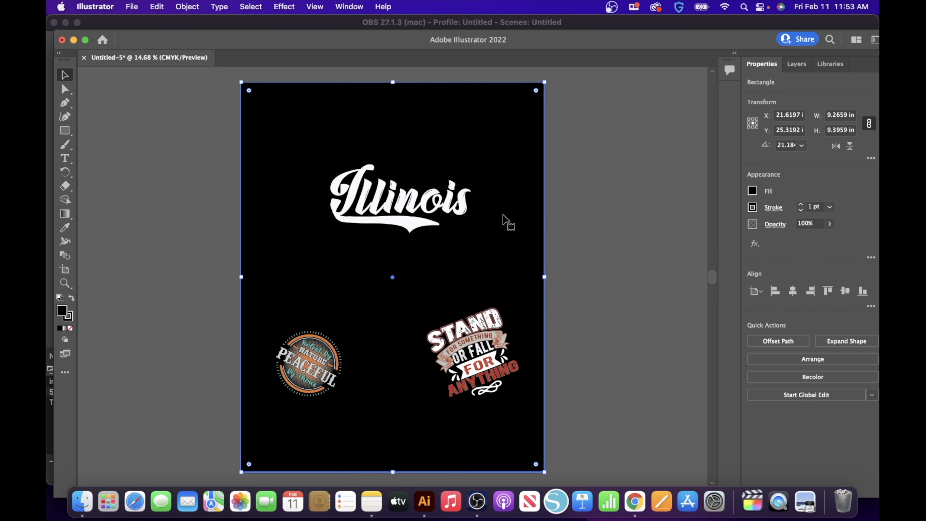
- Place never stop the hustle png.png from the New Era Gears-T-Designs folder on the artboard, shrink it, and move it to the upper left corner
left_click(83, 502)
scroll(411, 224, "up", 3)
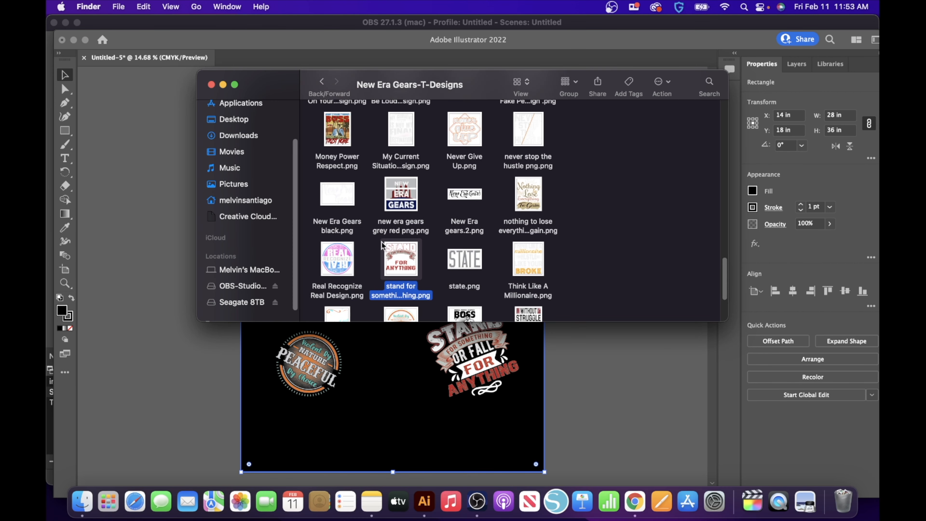
scroll(411, 223, "up", 3)
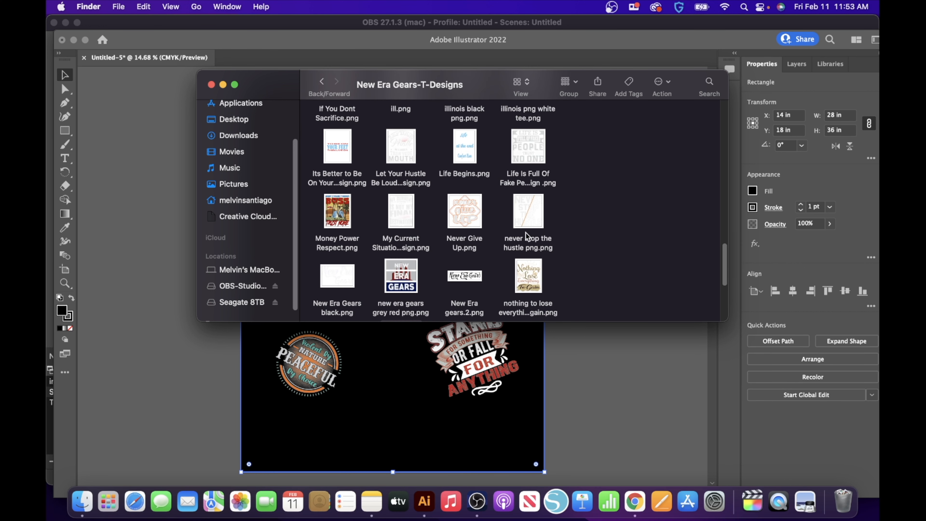
left_click_drag(526, 236, 407, 361)
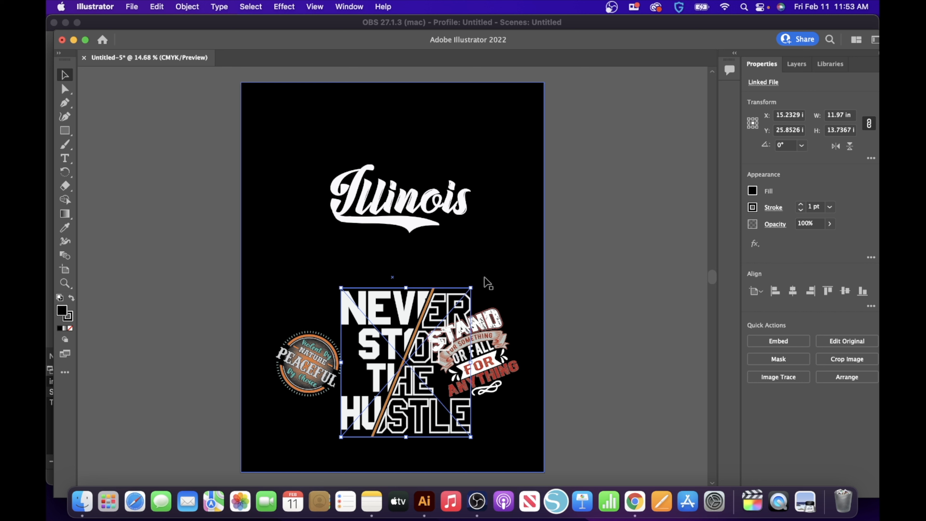
left_click_drag(470, 288, 415, 351)
left_click_drag(373, 374, 297, 126)
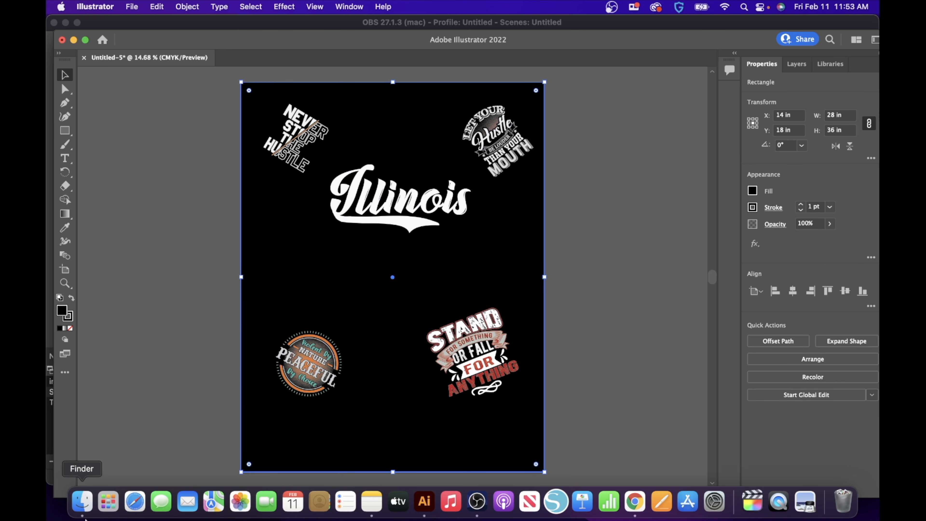
- Place the white star from Untitled design (26).png in Recents on the artboard, centered below the Illinois lettering
left_click(81, 501)
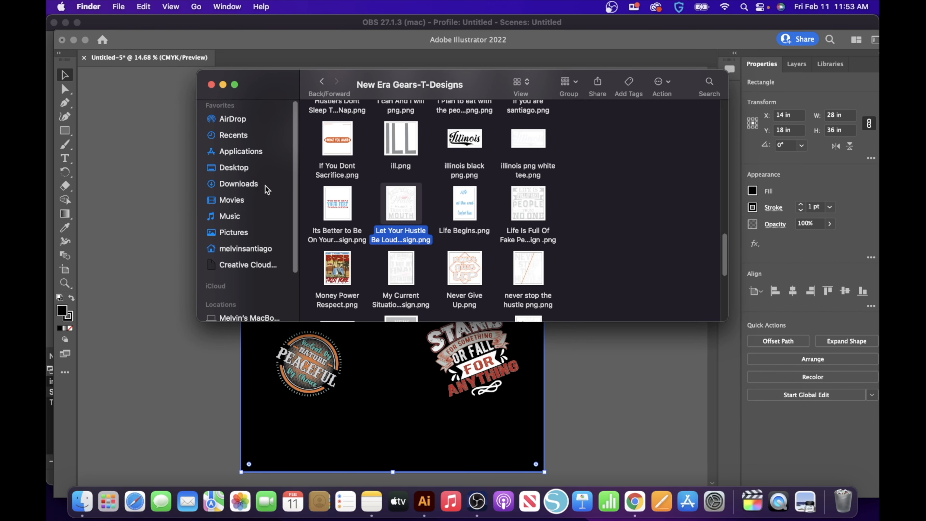
left_click(253, 134)
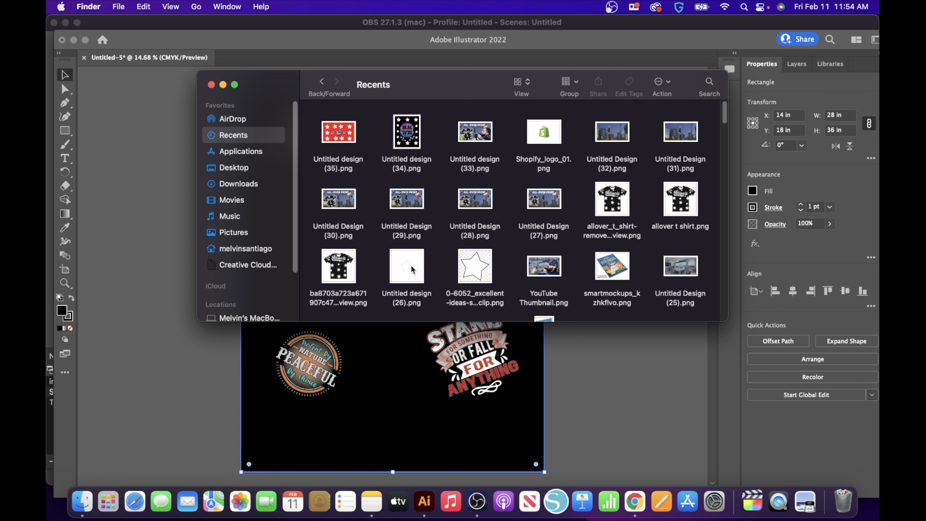
left_click_drag(411, 264, 397, 379)
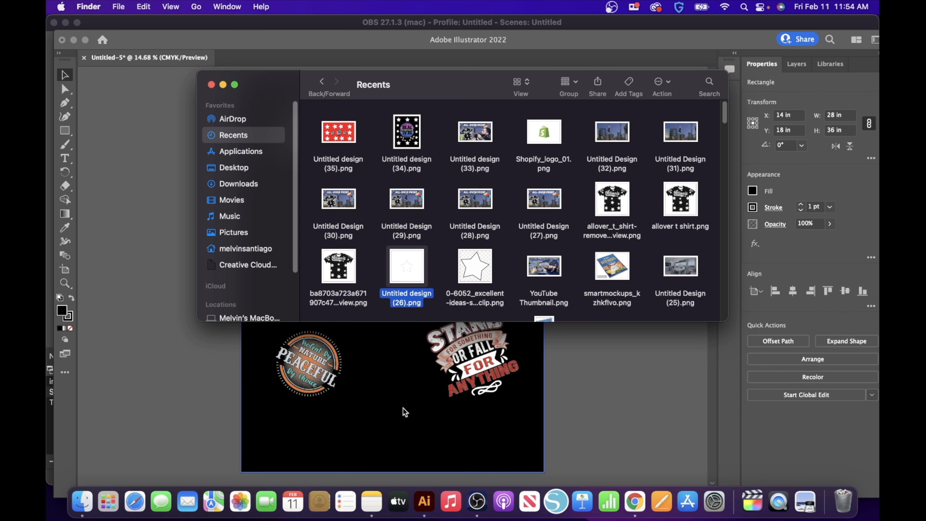
left_click_drag(404, 411, 404, 412)
left_click_drag(425, 372, 421, 281)
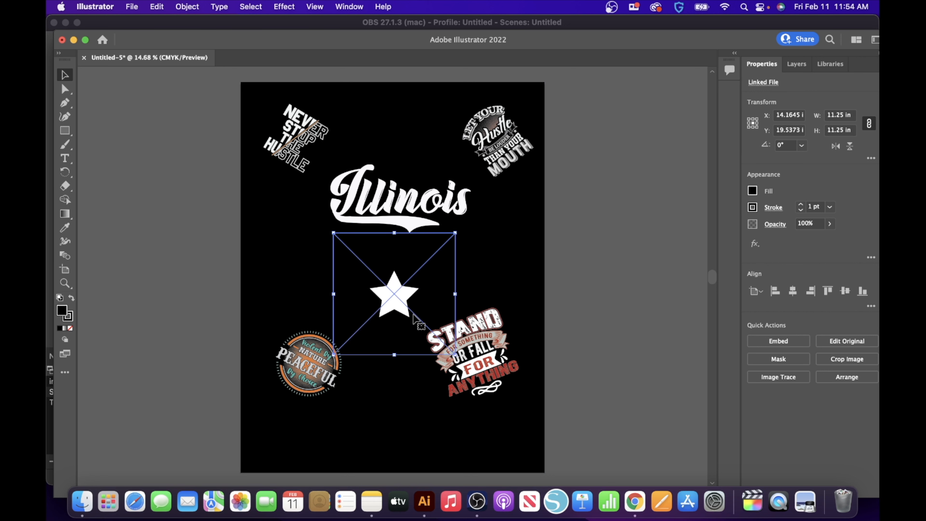
left_click_drag(413, 317, 420, 296)
- Duplicate the star around the artboard, filling gaps above, beside and below the designs, and tilt the two stars in the middle column
left_click_drag(381, 269, 287, 226)
left_click(406, 290)
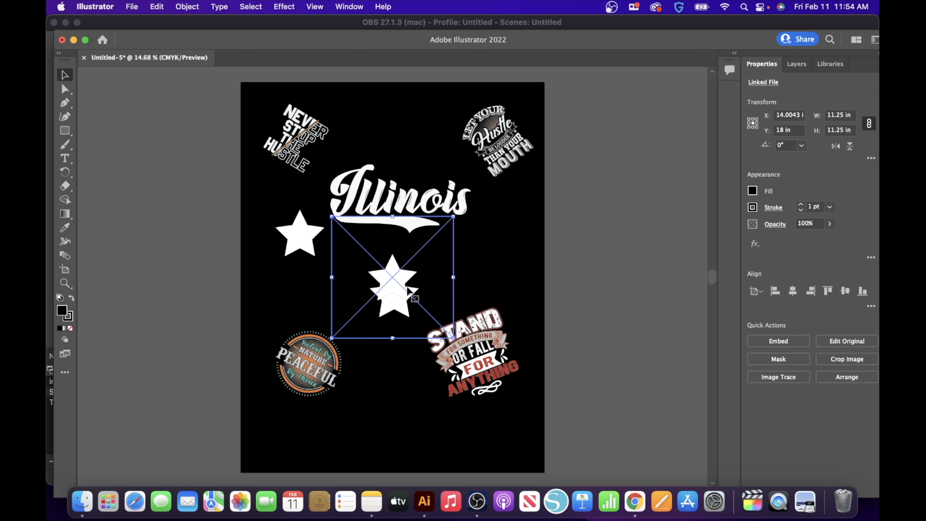
left_click_drag(414, 279, 416, 130)
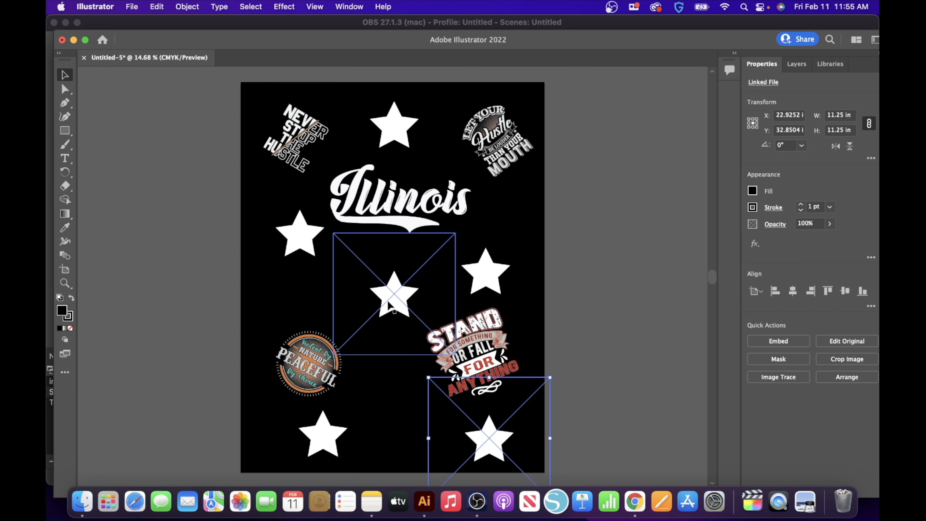
key("super+v")
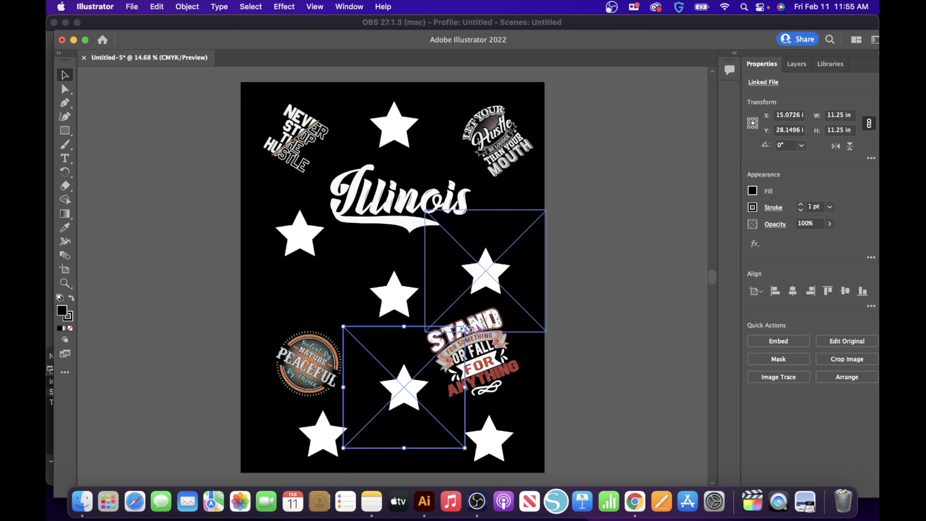
left_click_drag(371, 342, 350, 257)
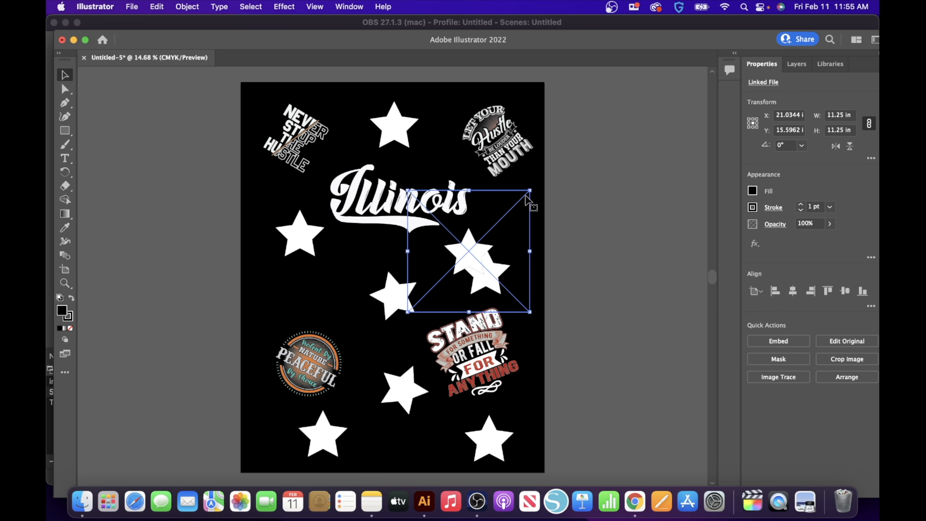
- Rotate the newest star copy about 24° clockwise, shrink it to about 9.9 in wide, and position it below the "Let Your Hustle" design
left_click_drag(532, 187, 541, 205)
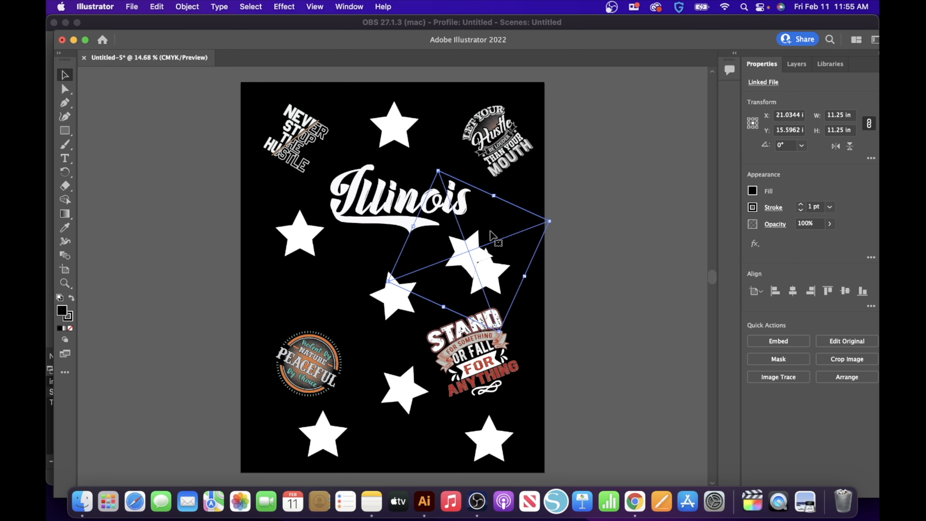
left_click_drag(476, 240, 516, 193)
left_click_drag(479, 125, 488, 178)
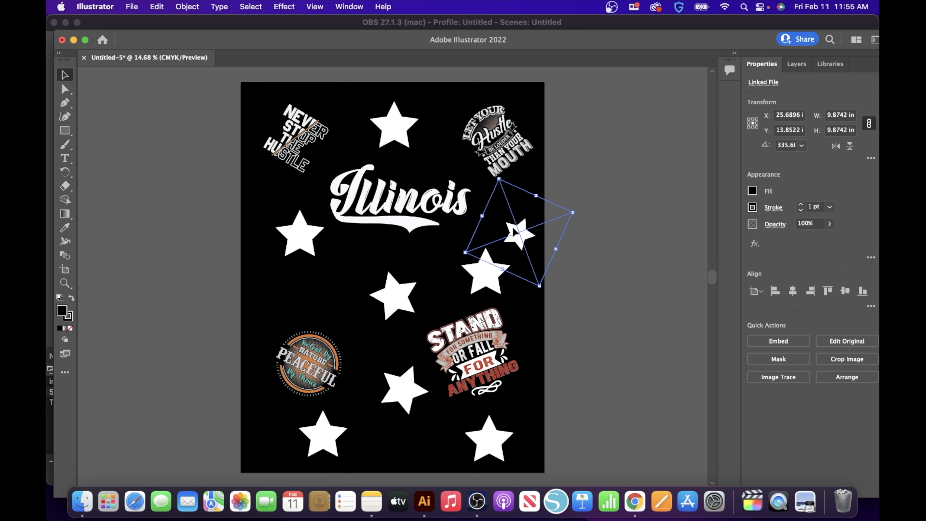
left_click_drag(515, 229, 507, 207)
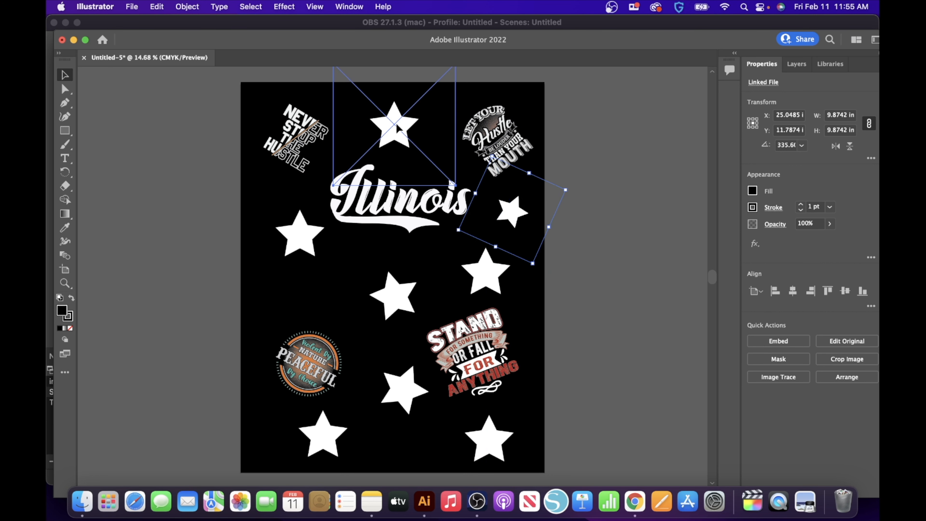
- Shrink the star below "Never Stop the Hustle" to about 6.6 by 6.6 in and move it up beside the Illinois lettering
left_click(414, 153)
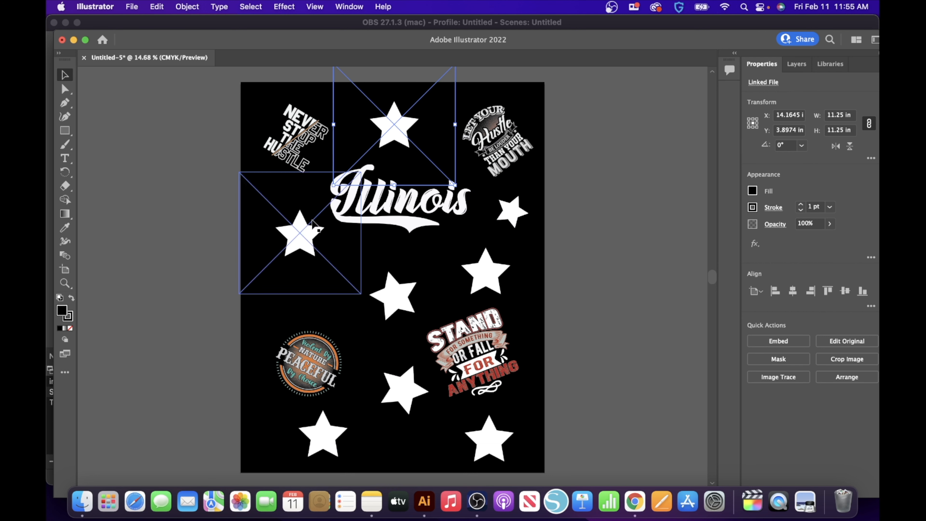
left_click(299, 233)
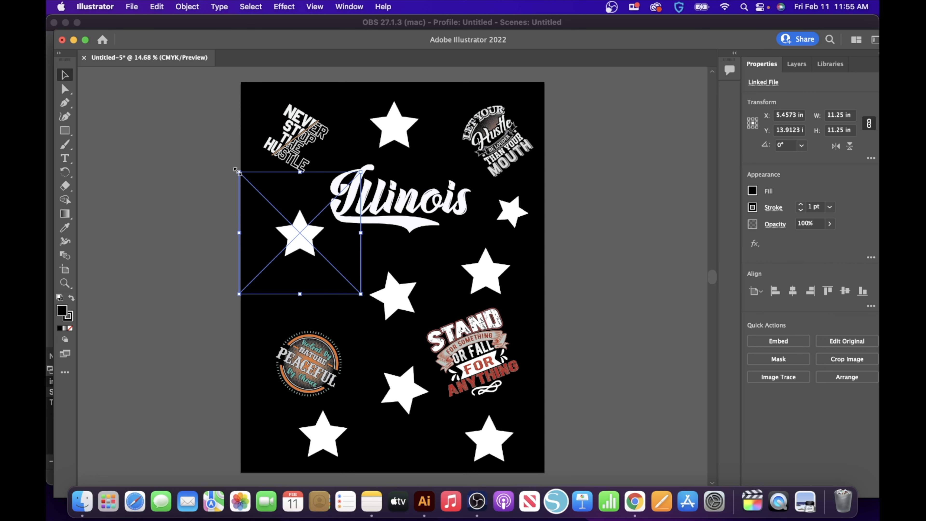
left_click_drag(236, 170, 255, 224)
left_click_drag(347, 274, 311, 230)
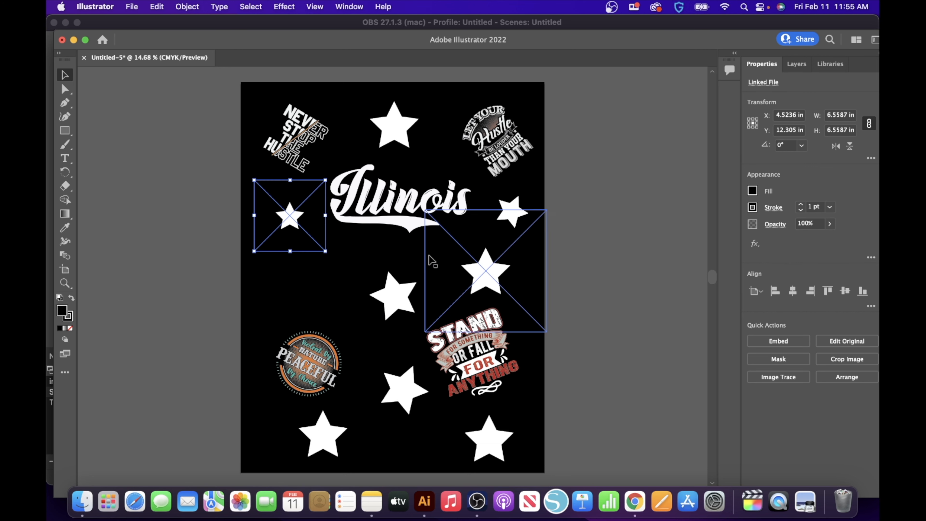
- Replace the tilted star below Illinois with upright stars, one in the center and one above the round "Peaceful" design
left_click(415, 248)
left_click_drag(437, 220, 413, 226)
key("super+z")
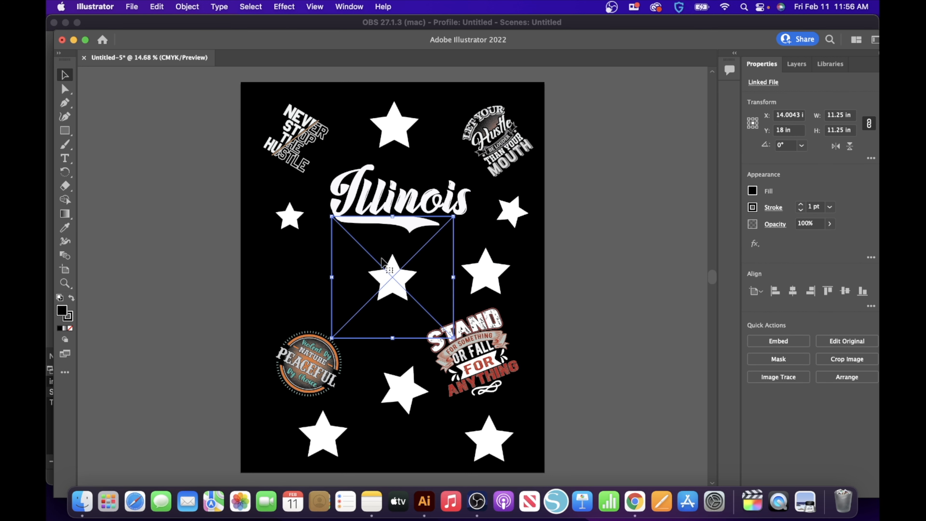
left_click_drag(388, 279, 379, 354)
left_click_drag(392, 284, 400, 277)
left_click(597, 198)
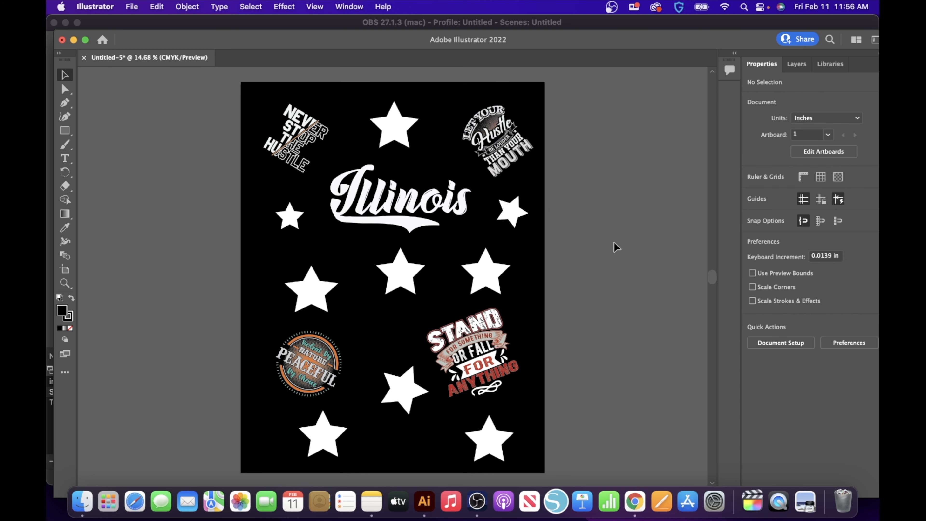
- Create a second blank document 28 in wide by 36 in high, in CMYK at 300 ppi
left_click(481, 339)
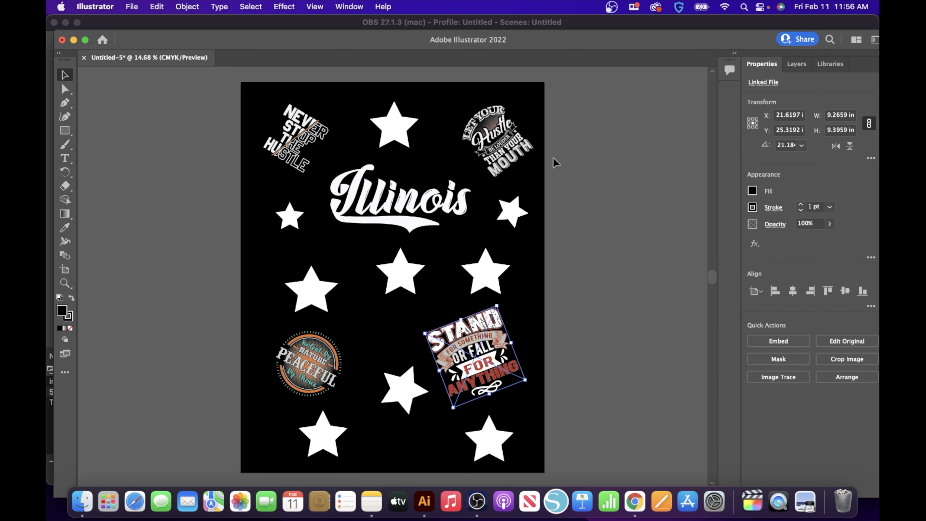
left_click(130, 7)
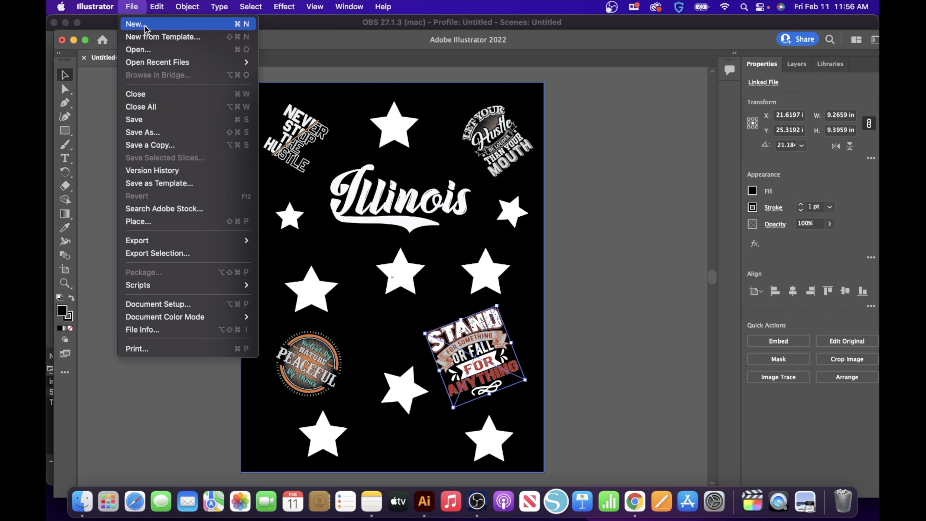
left_click(203, 23)
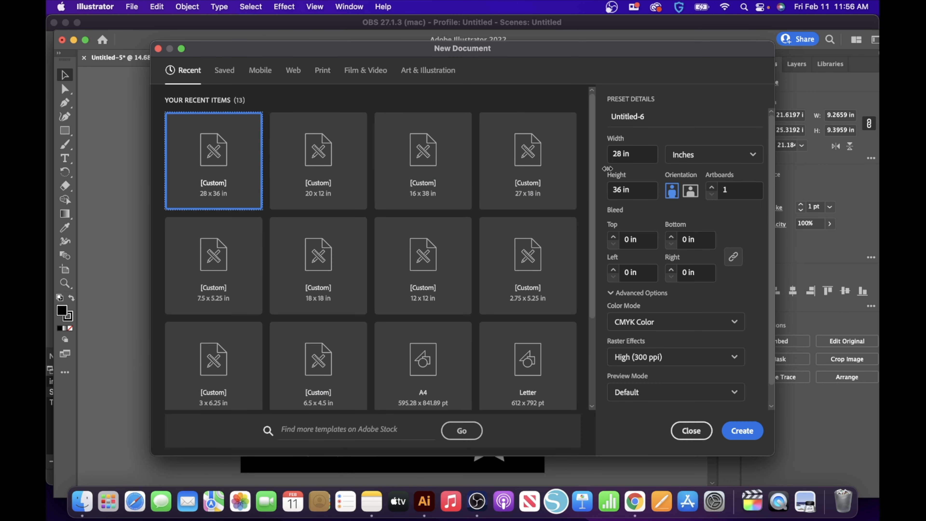
left_click(742, 430)
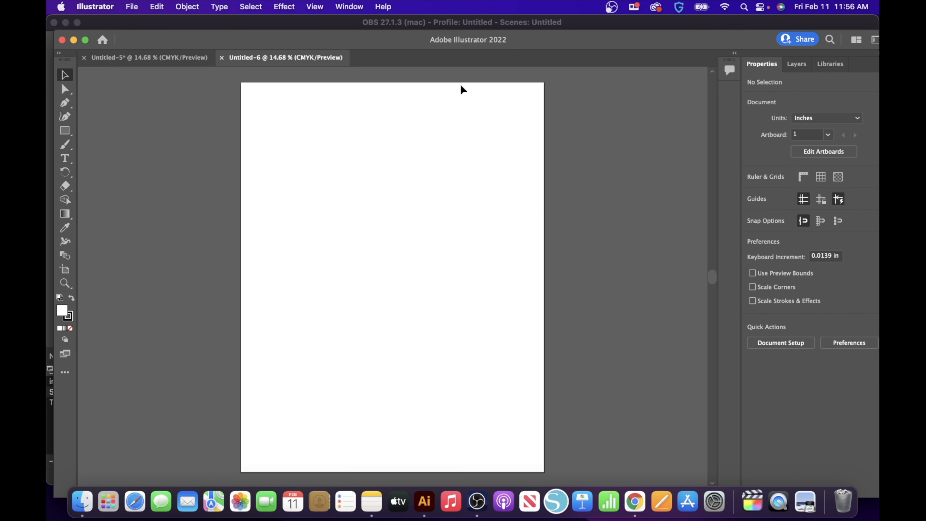
- Copy all the artwork from Untitled-5 into Untitled-6 and align its black background with the artboard
left_click(129, 7)
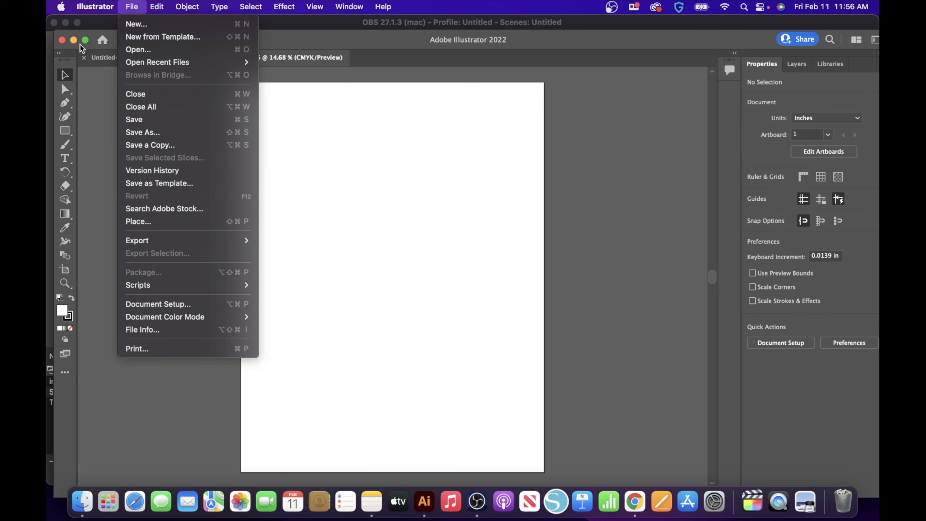
left_click(89, 92)
left_click(122, 64)
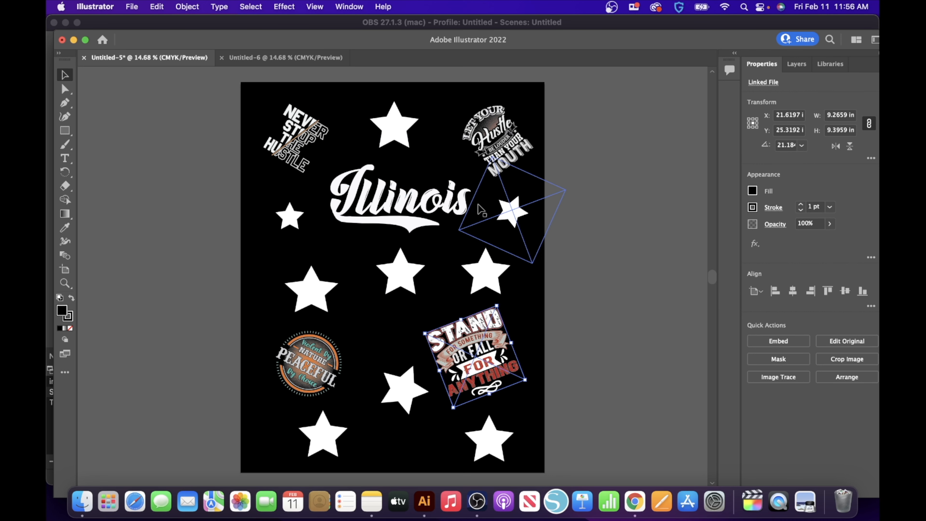
key("super+a")
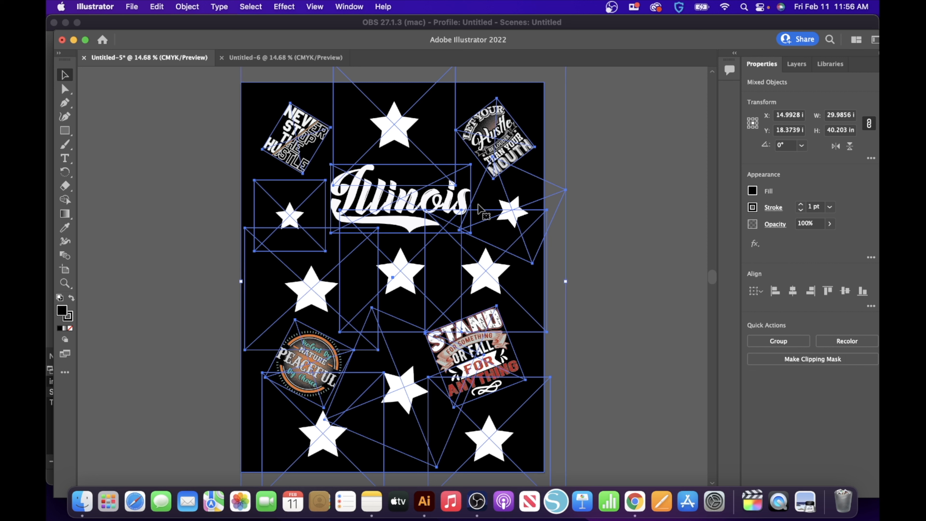
left_click(269, 58)
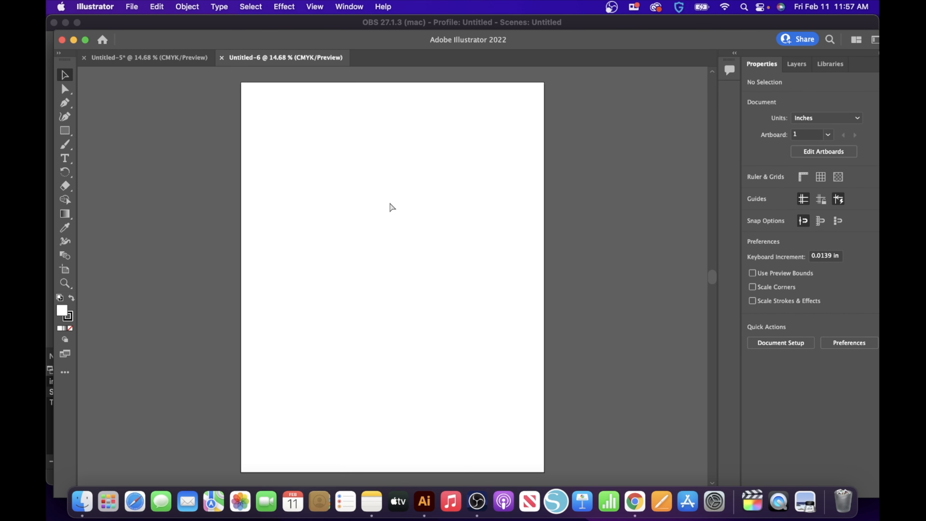
key("super+v")
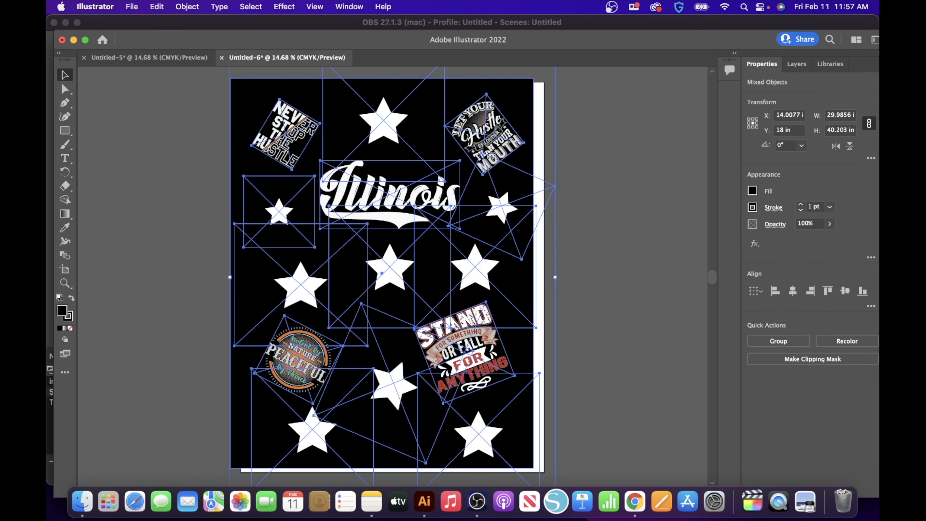
left_click_drag(311, 94, 317, 98)
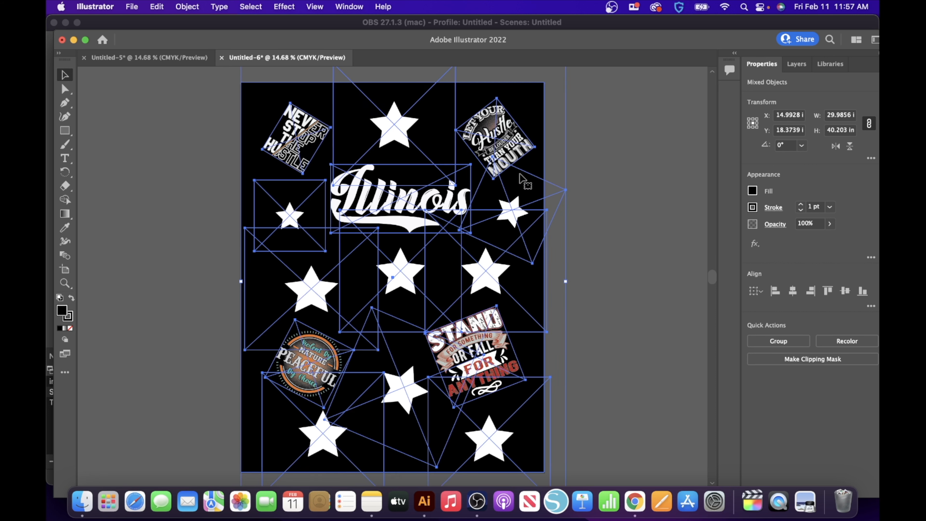
- Deselect the artwork in Untitled-6 and Untitled-5 and check both layouts
left_click(631, 203)
scroll(600, 316, "down", 1)
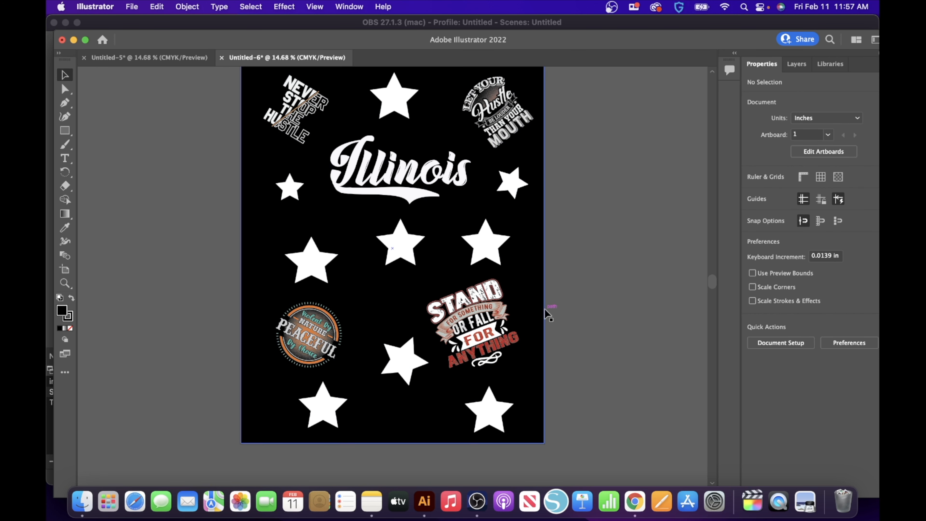
scroll(555, 303, "up", 5)
scroll(563, 302, "down", 2)
left_click(153, 57)
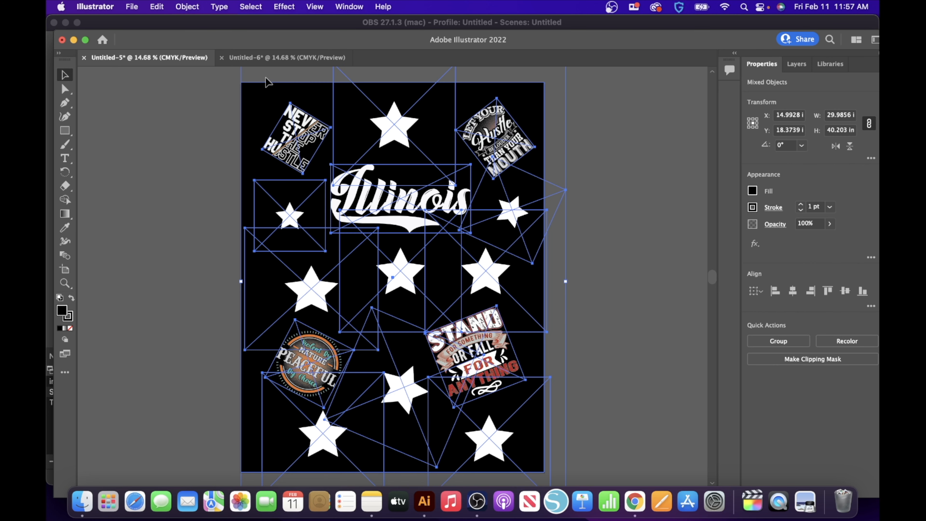
left_click(213, 140)
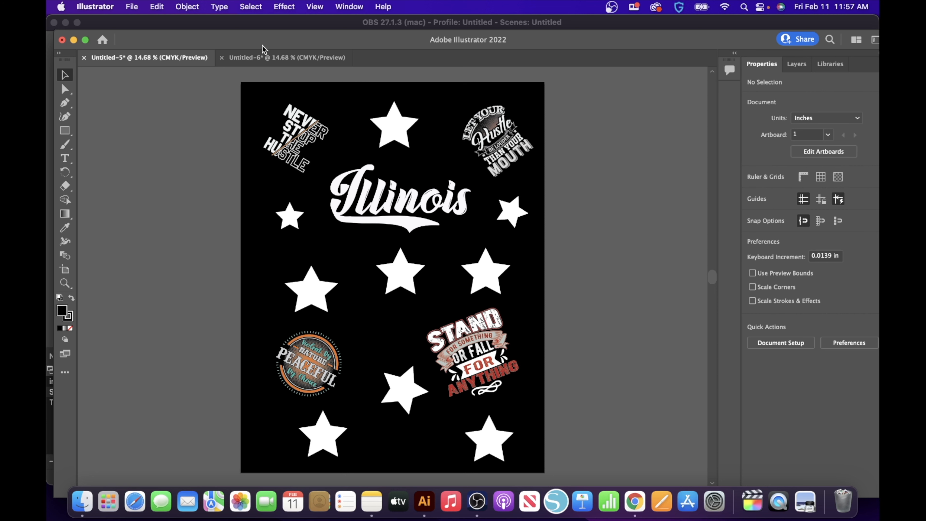
- Compare the full Untitled-6 layout with the one in Untitled-5, then return to Untitled-6
left_click(268, 58)
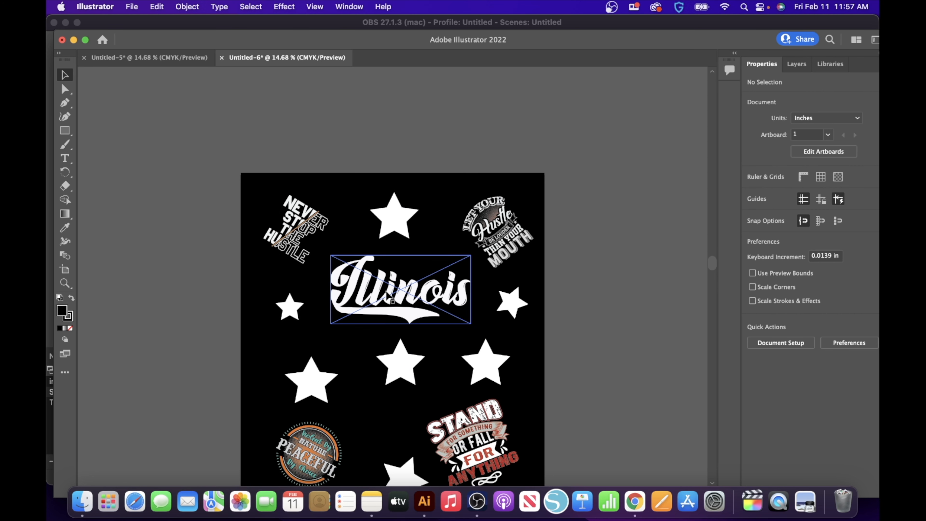
left_click(359, 290)
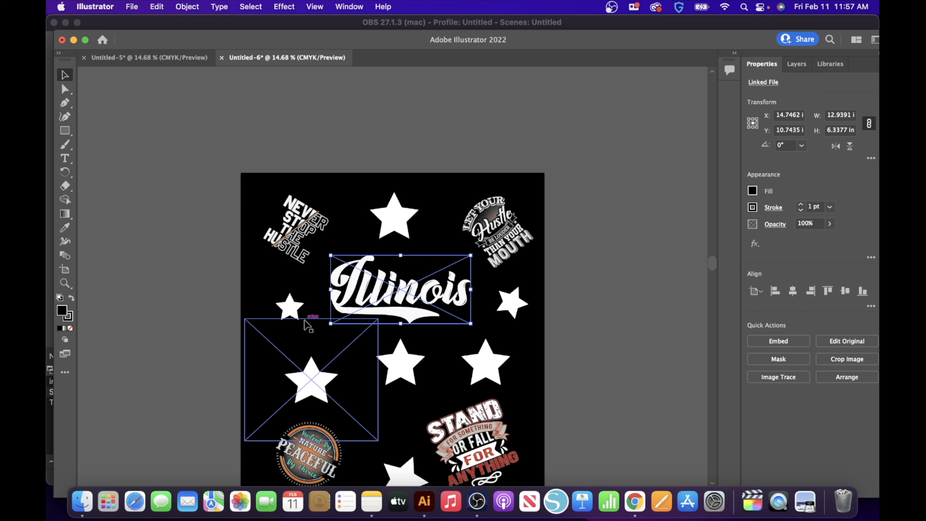
scroll(581, 372, "down", 5)
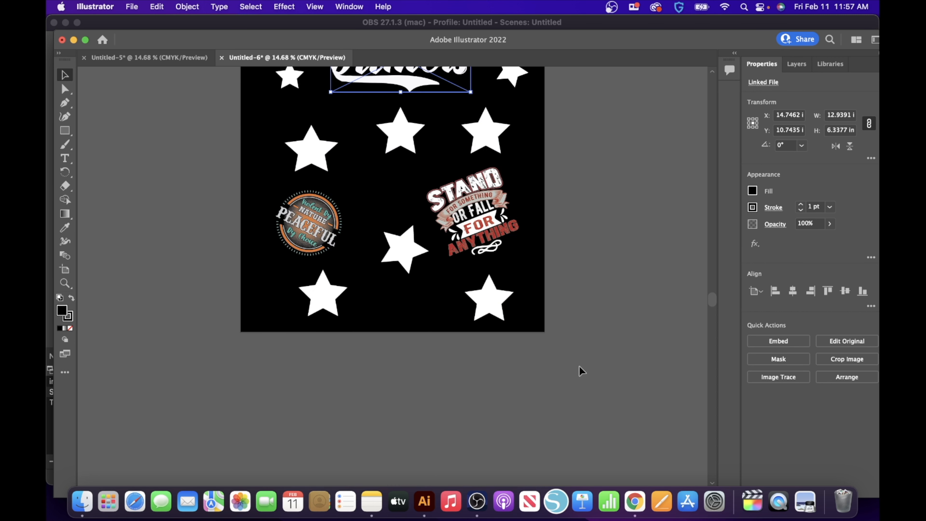
scroll(262, 284, "up", 6)
left_click(146, 53)
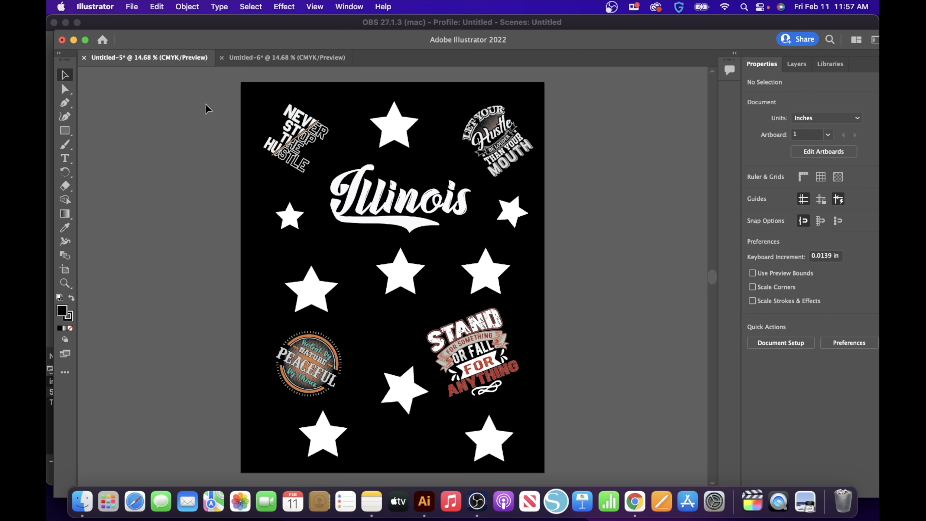
left_click(280, 57)
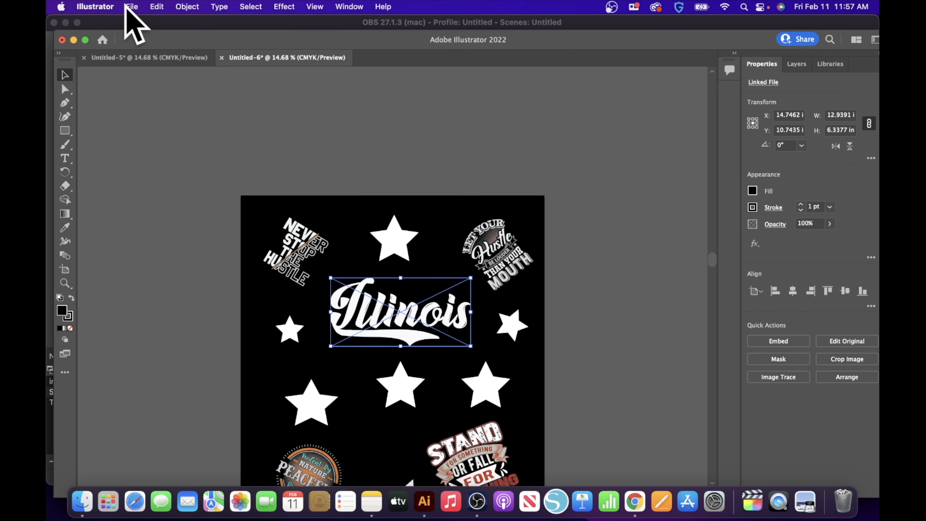
- Create a blank landscape document 20 in wide by 12 in high, in CMYK at 300 ppi
left_click(135, 7)
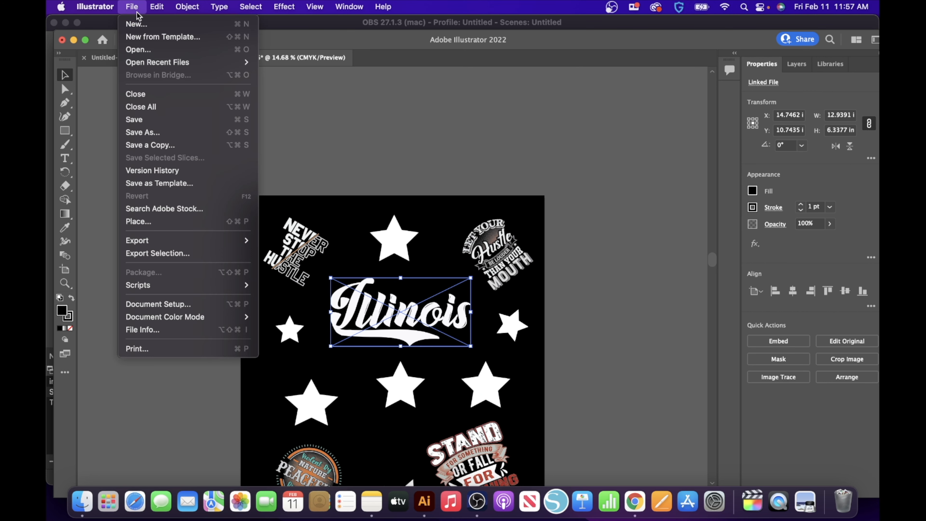
left_click(142, 24)
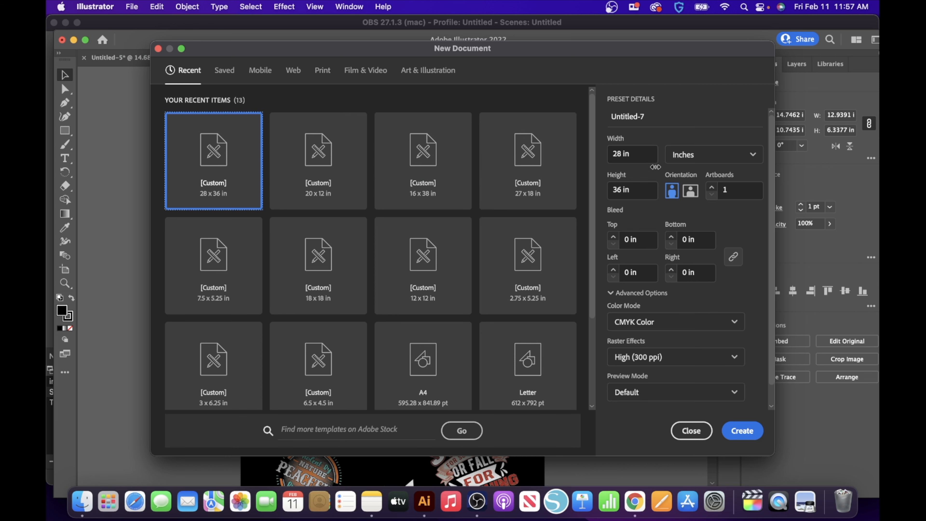
left_click(622, 154)
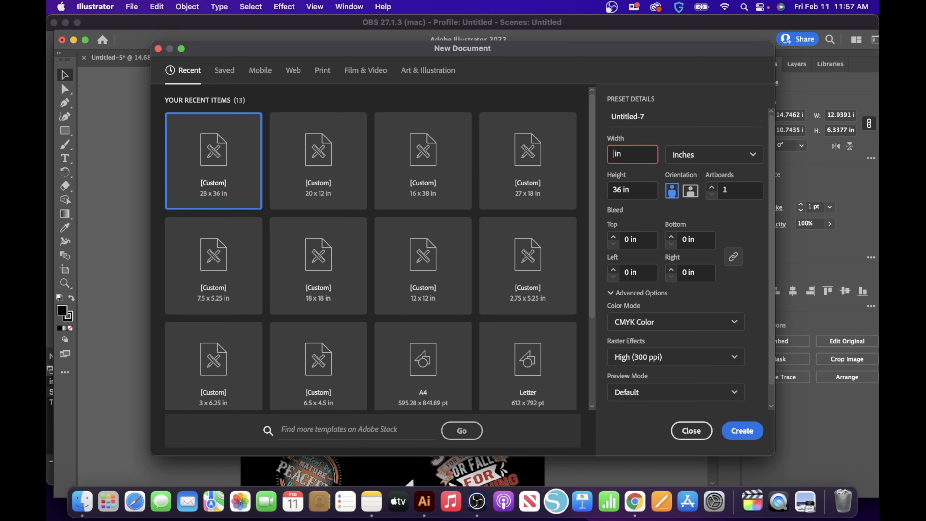
type("20")
key("Tab")
type("1")
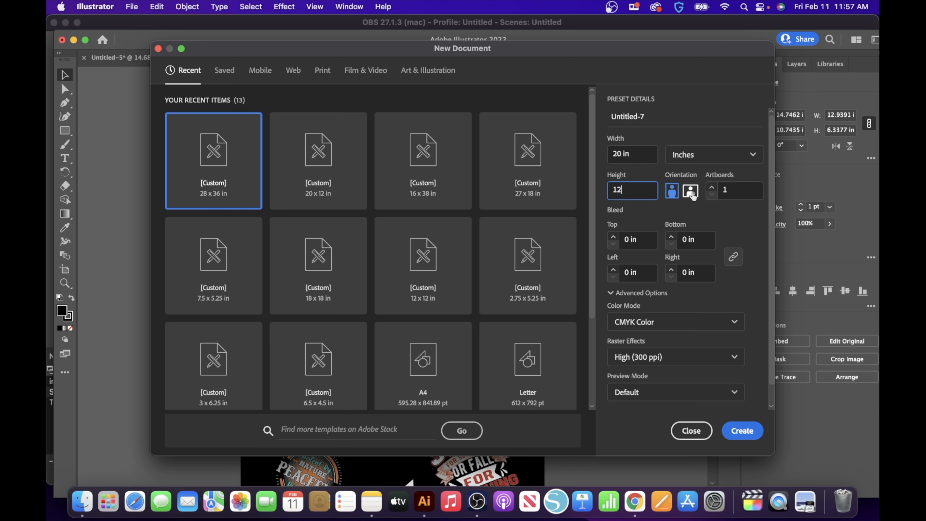
left_click(691, 194)
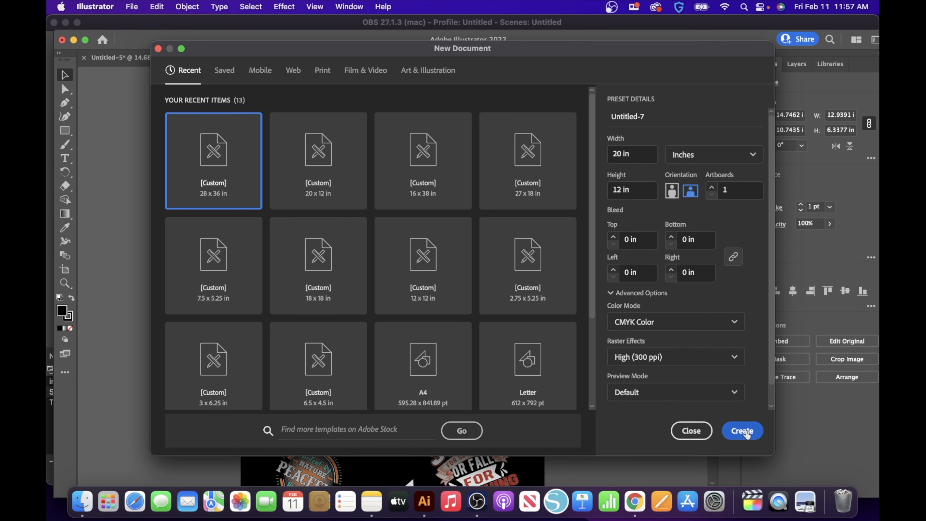
left_click(742, 431)
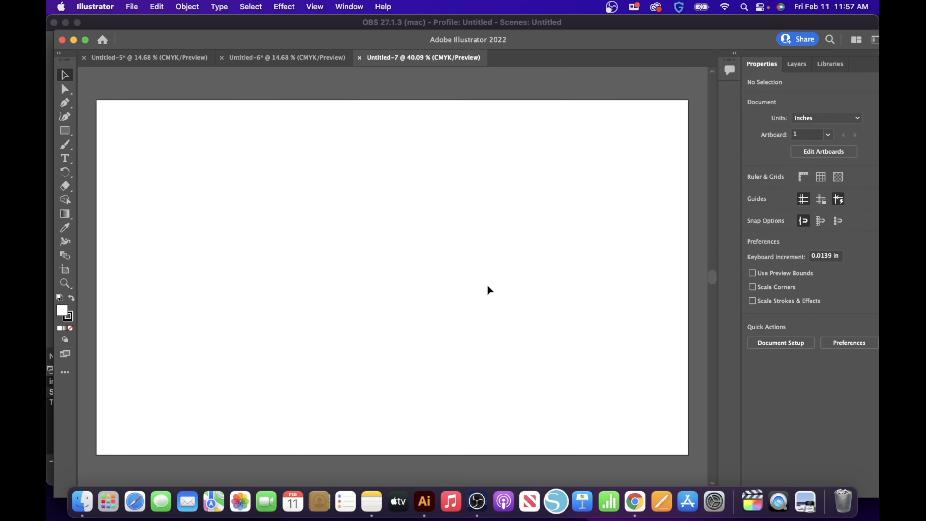
- Draw a rectangle about 19.5 by 11.5 in over the blank artboard and fill it with red
left_click(66, 131)
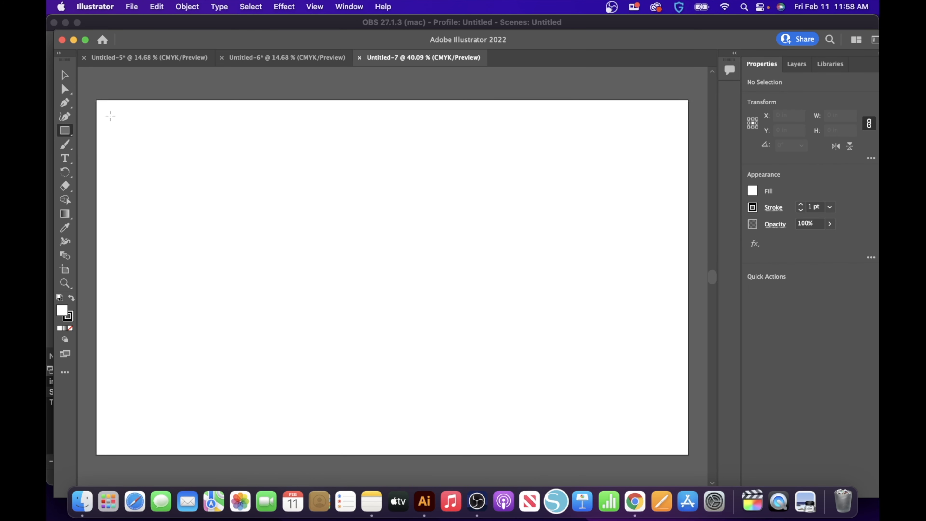
left_click_drag(110, 116, 689, 455)
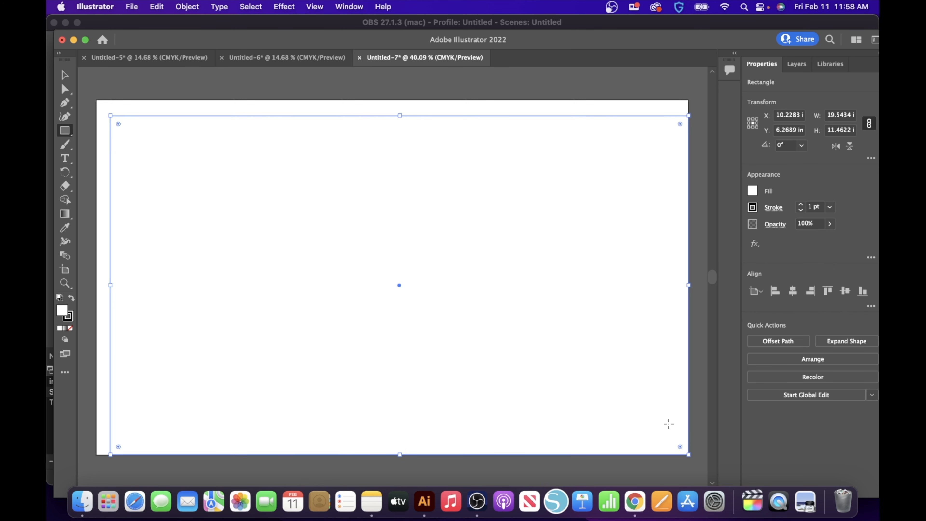
left_click(752, 191)
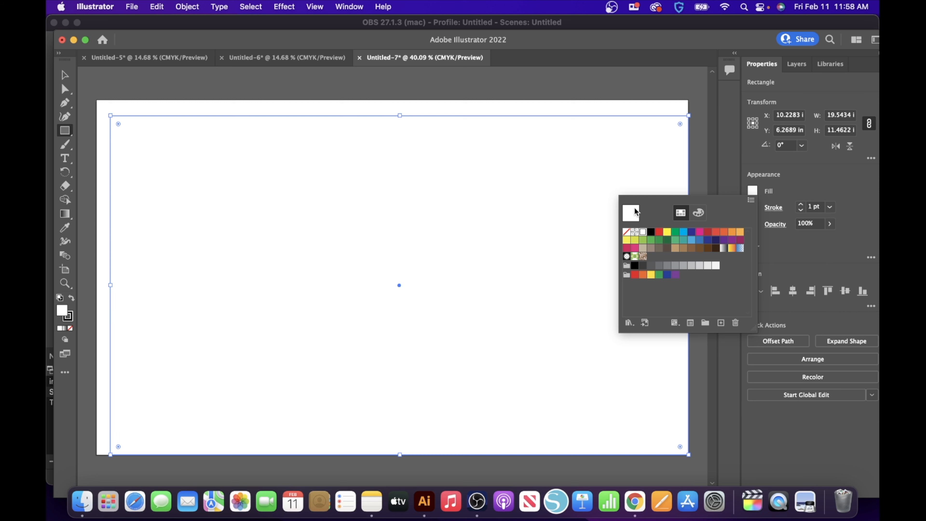
left_click(659, 232)
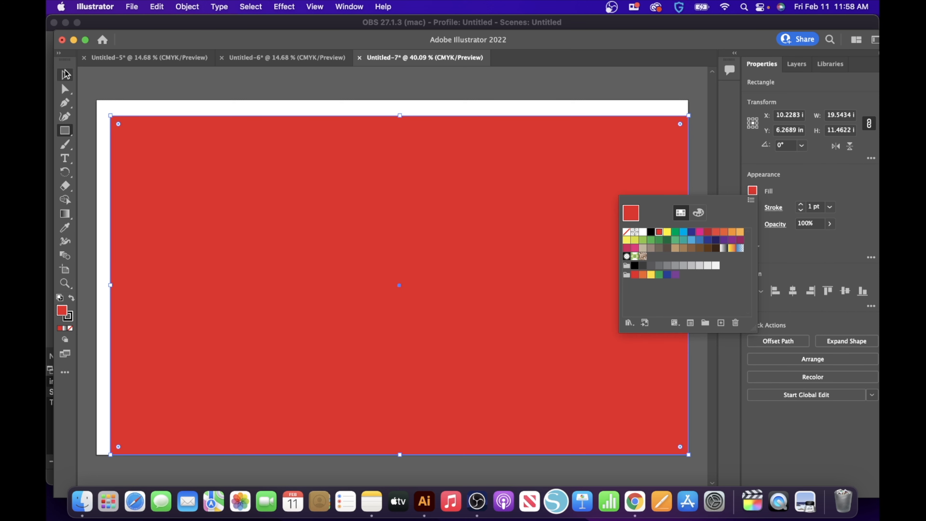
- Stretch the red rectangle's left and top edges to cover the full 20 by 12 in artboard, and deselect it
left_click(65, 74)
left_click_drag(111, 285, 96, 285)
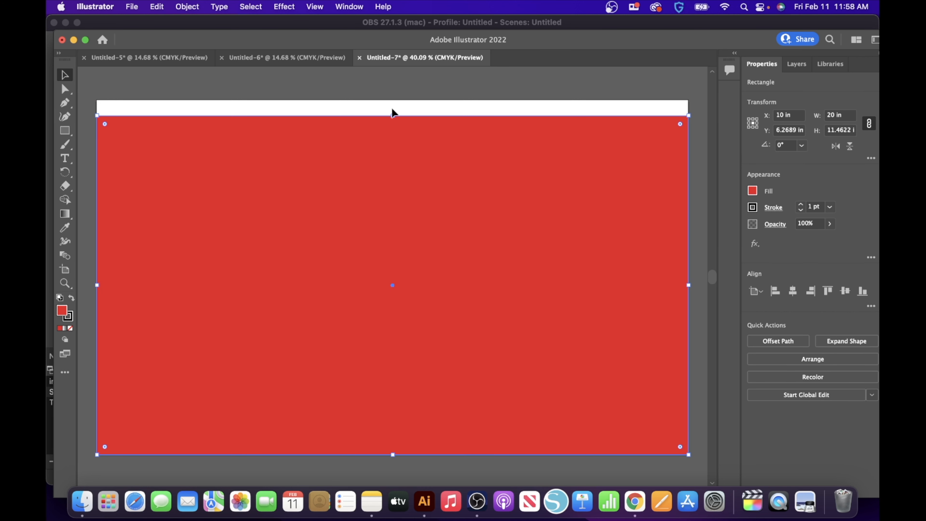
left_click_drag(394, 114, 395, 100)
left_click(118, 95)
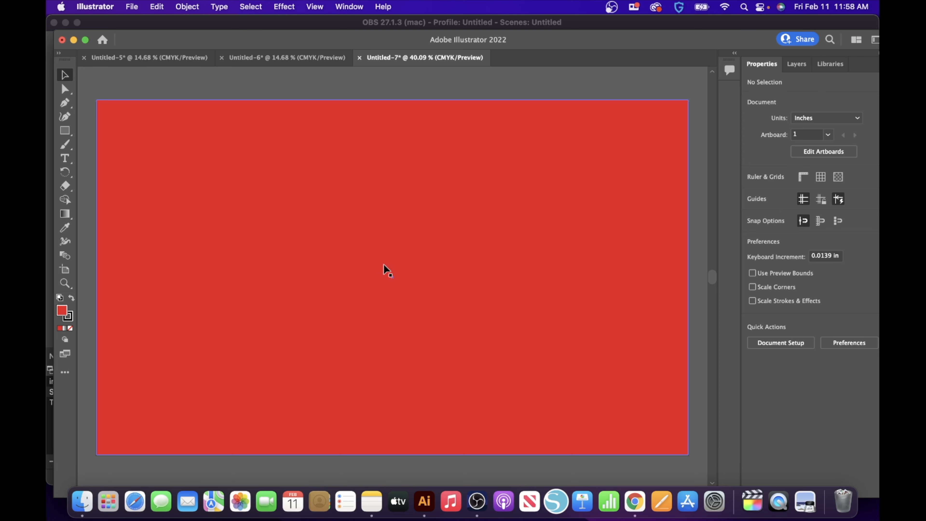
- Place the "I Plan to eat with the people" PNG from the Seagate 8TB drive, shrink it and center it on the red background
left_click(82, 502)
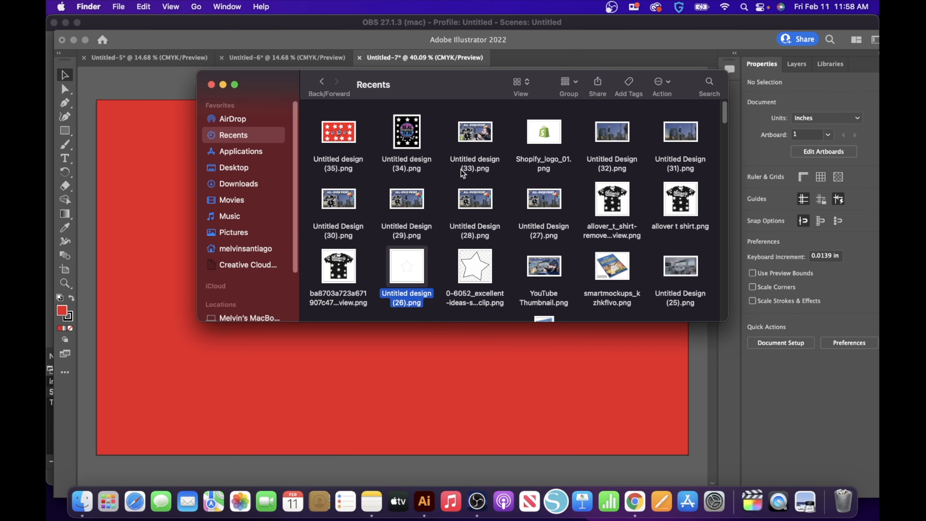
scroll(258, 264, "down", 3)
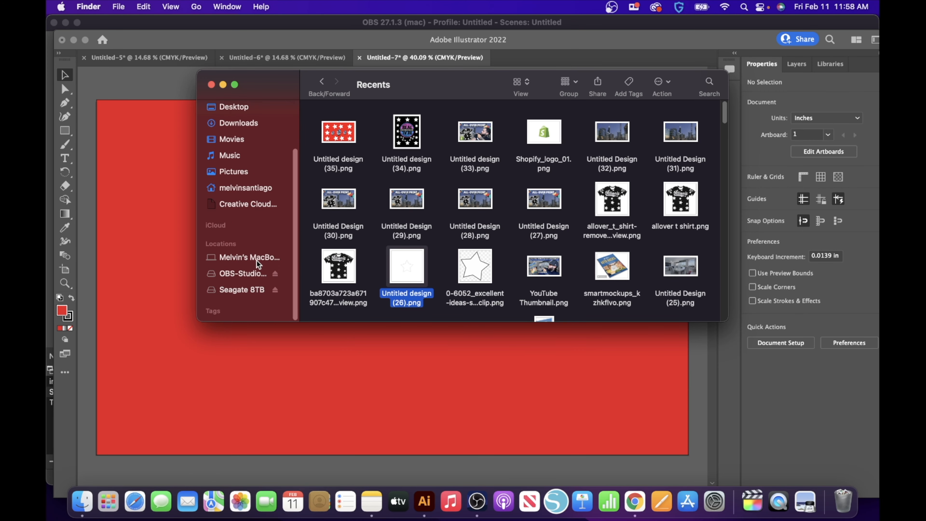
left_click(252, 289)
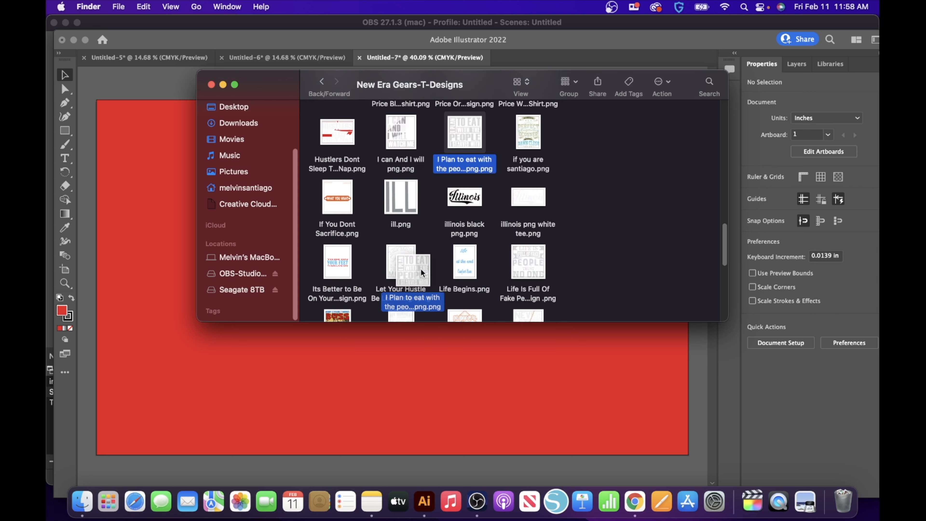
left_click_drag(420, 269, 409, 370)
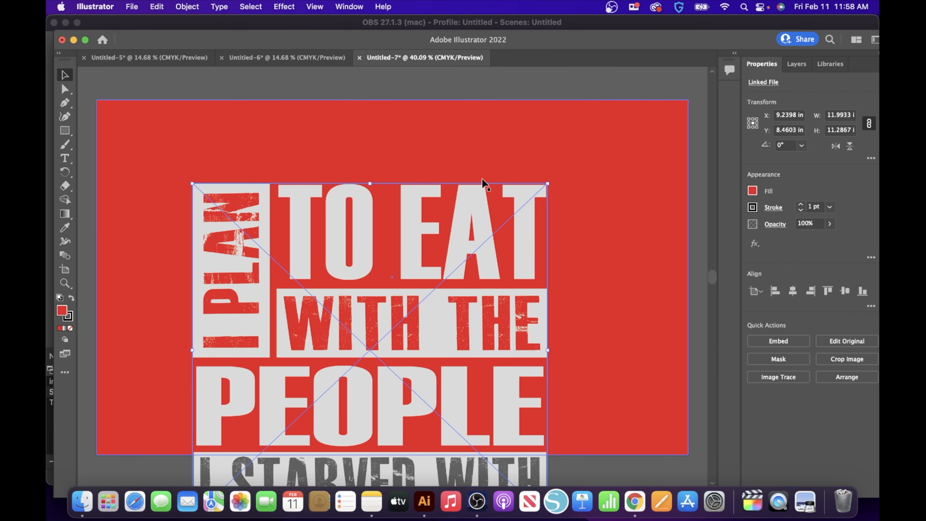
left_click_drag(544, 178, 425, 327)
left_click_drag(298, 371, 393, 219)
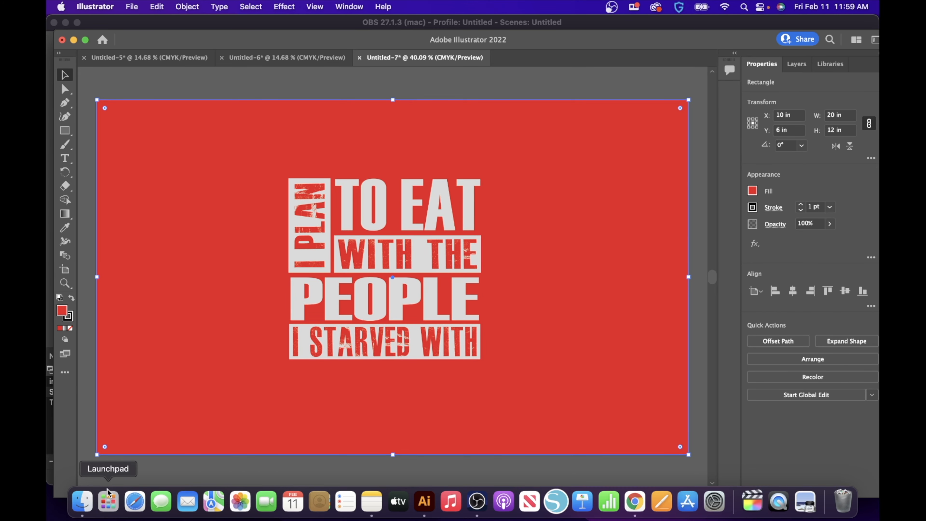
- Place the white star image, scale it to about 4.5 in, and put it to the upper left of the text design
left_click(113, 503)
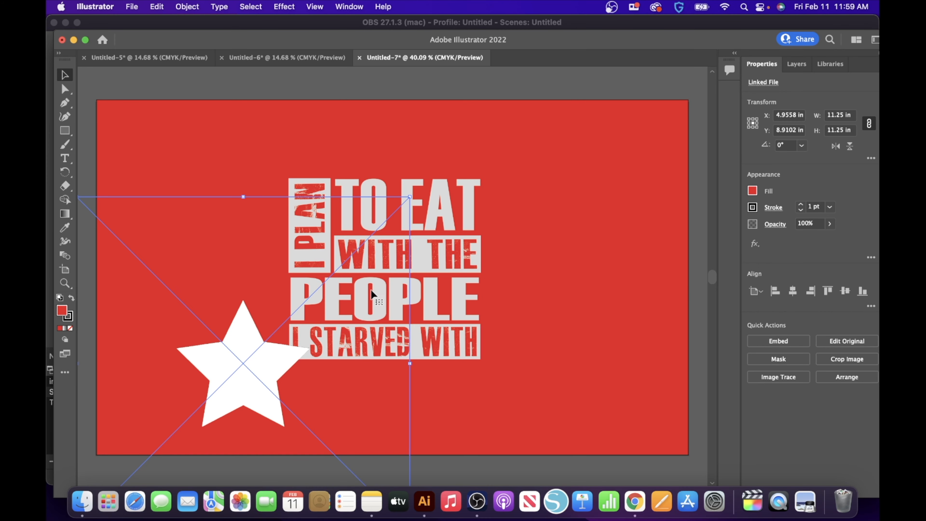
left_click_drag(408, 197, 210, 396)
left_click_drag(154, 439, 211, 168)
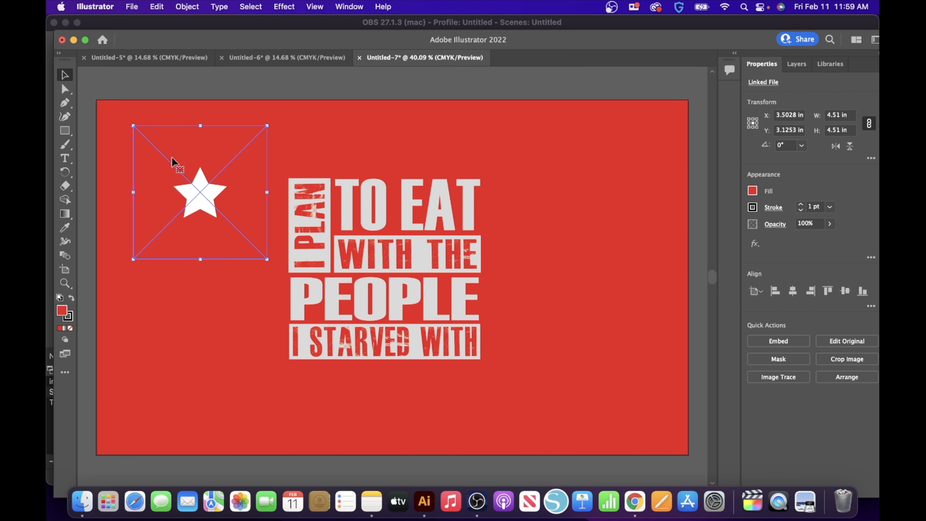
right_click(175, 163)
left_click(299, 123)
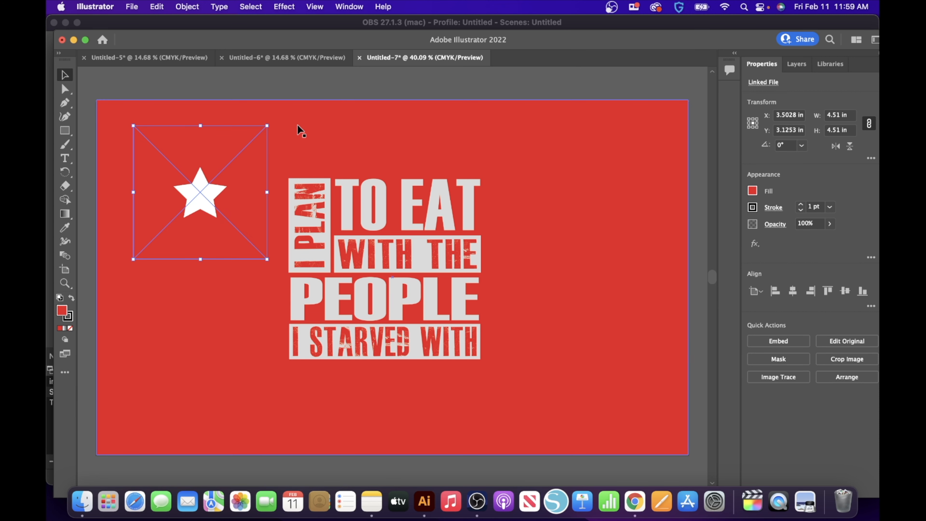
- Copy the star and place duplicates below the original and in the upper right of the red background
key("super+c")
key("super+v")
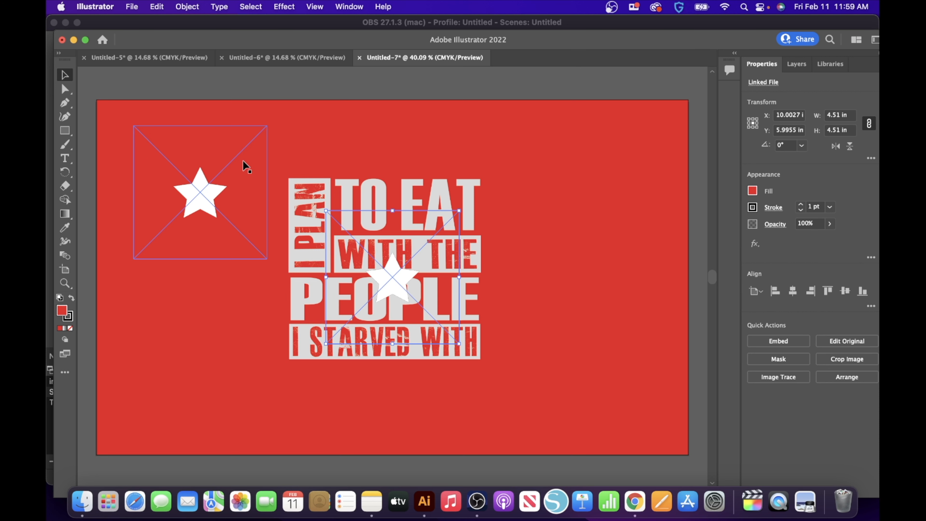
left_click_drag(391, 280, 190, 346)
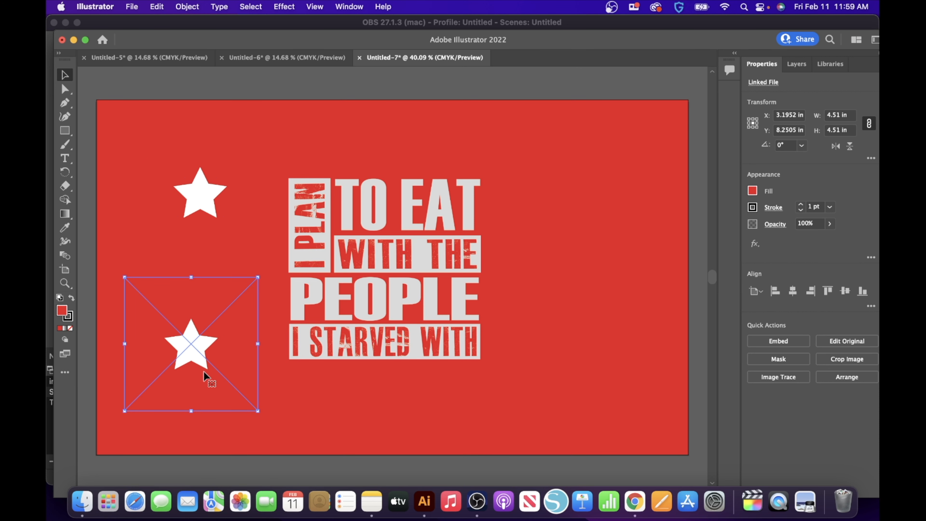
key("super+v")
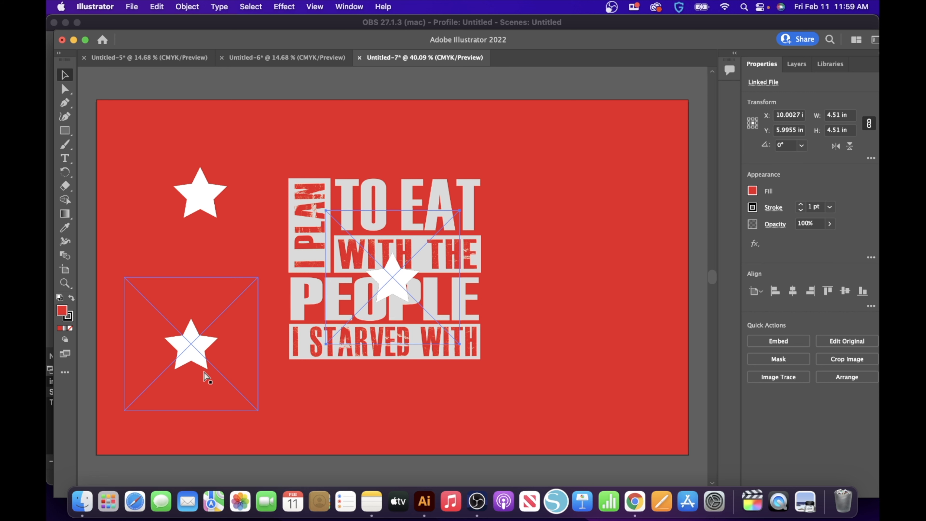
left_click_drag(392, 269, 616, 159)
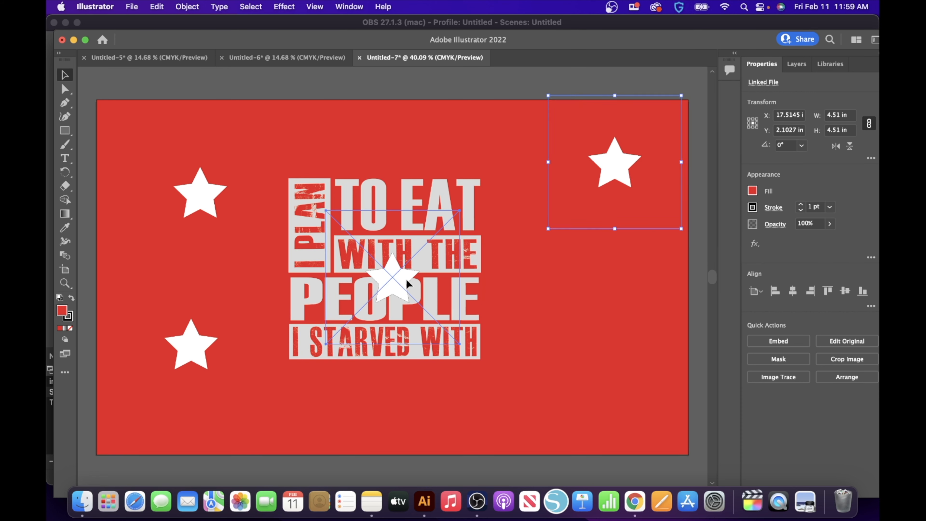
- Add more star copies above and below both ends of the text design and one in the lower right corner
left_click_drag(407, 280, 588, 347)
left_click_drag(380, 289, 483, 149)
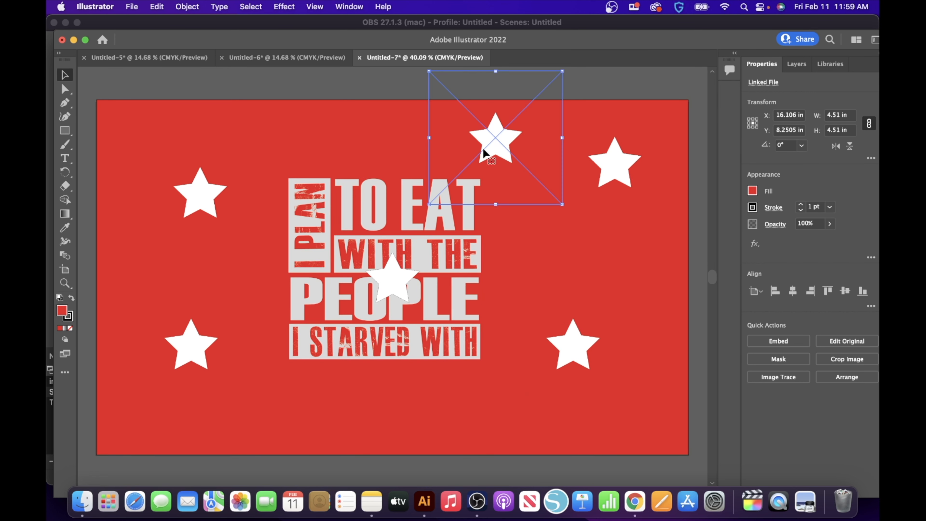
left_click_drag(403, 292, 261, 434)
left_click_drag(403, 270, 502, 419)
left_click_drag(582, 351, 632, 390)
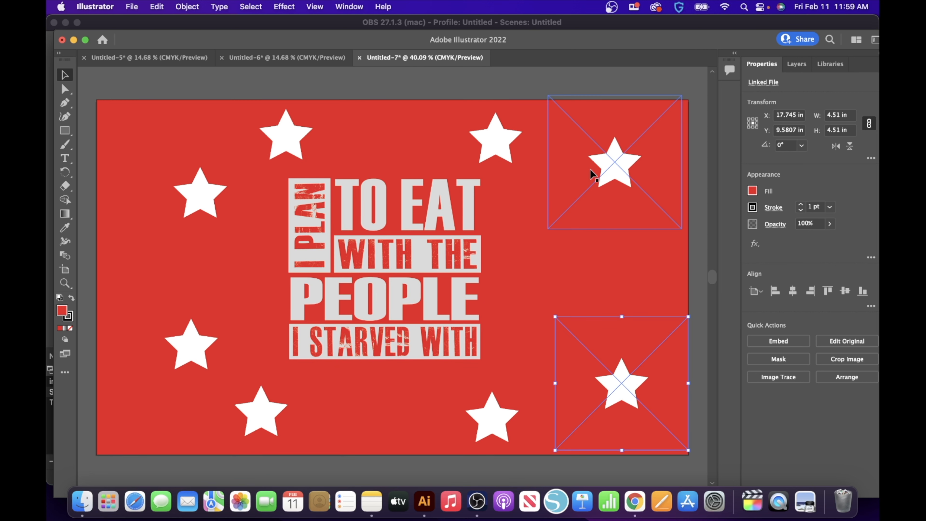
- Spread the upper stars farther apart, lower both outer side stars, and move the lower outer left star beside the text design
left_click_drag(625, 175, 568, 235)
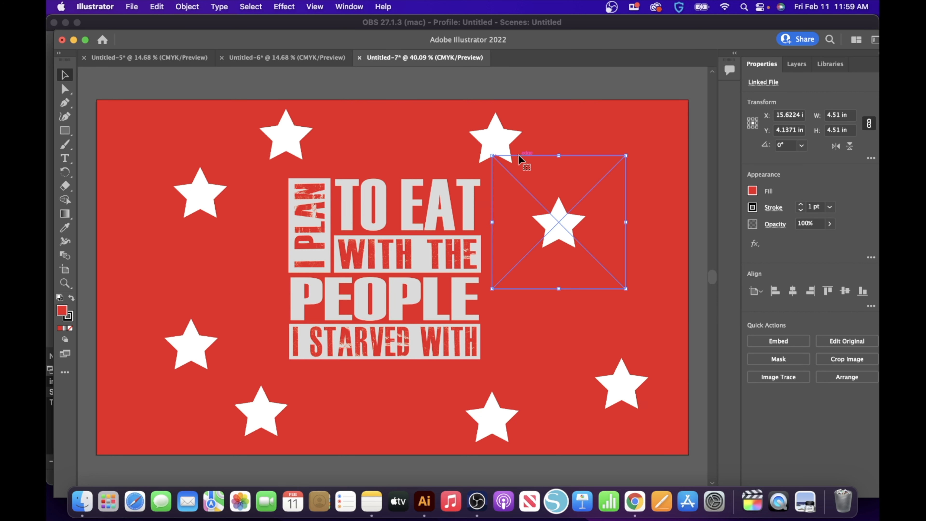
left_click_drag(510, 145, 530, 141)
left_click_drag(300, 128, 270, 128)
left_click_drag(164, 197, 127, 236)
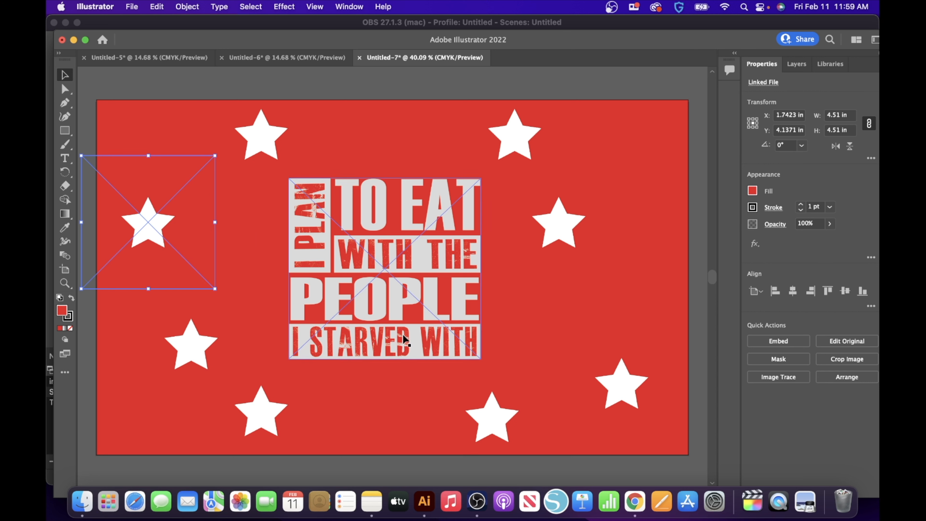
left_click_drag(589, 245, 623, 251)
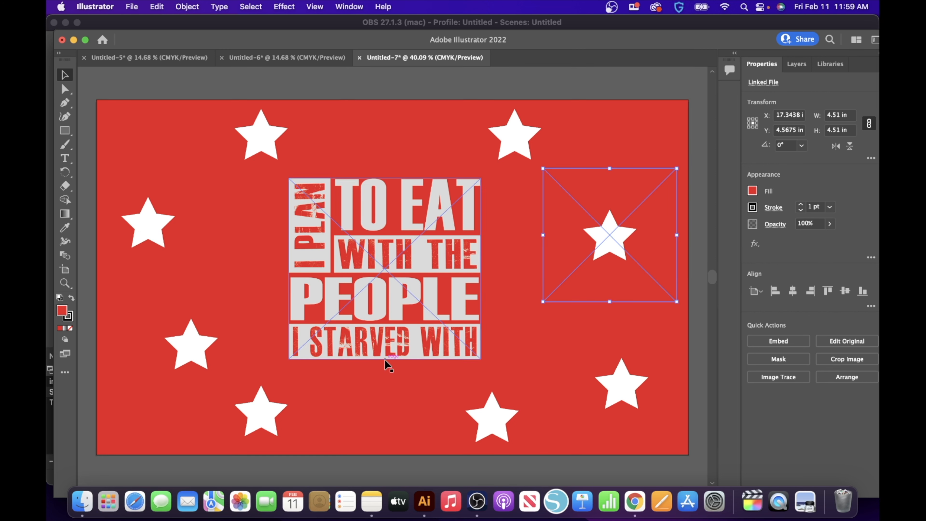
left_click_drag(193, 344, 260, 259)
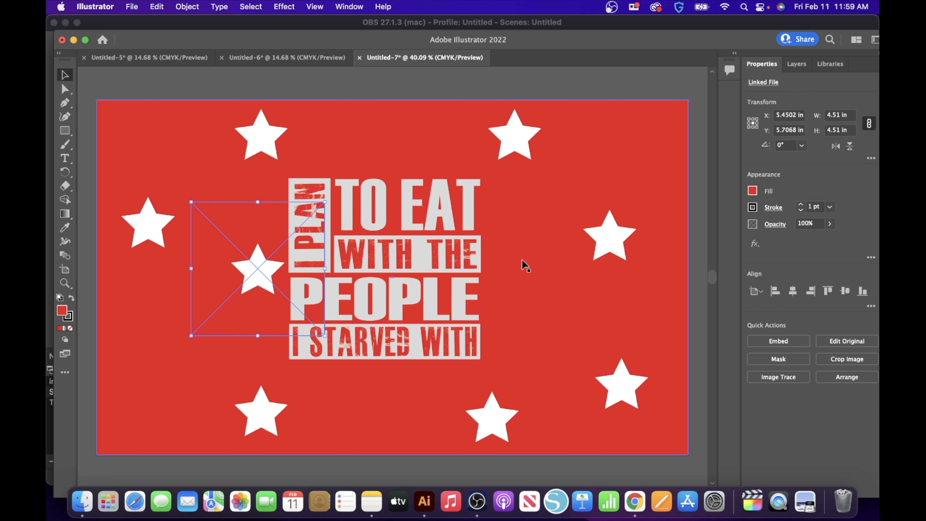
- Duplicate the selected star and place the copy beside the right end of the text design
key("super+c")
key("super+v")
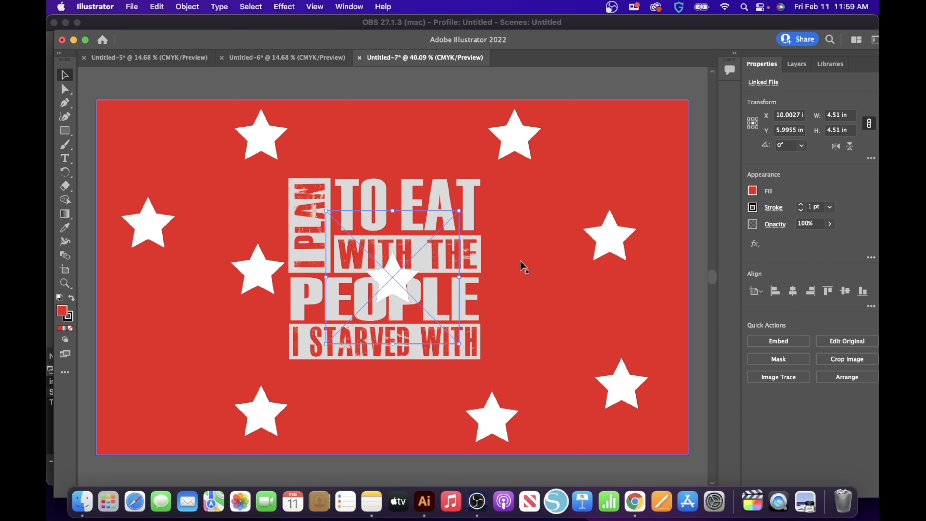
left_click_drag(403, 282, 517, 276)
left_click_drag(517, 237, 508, 134)
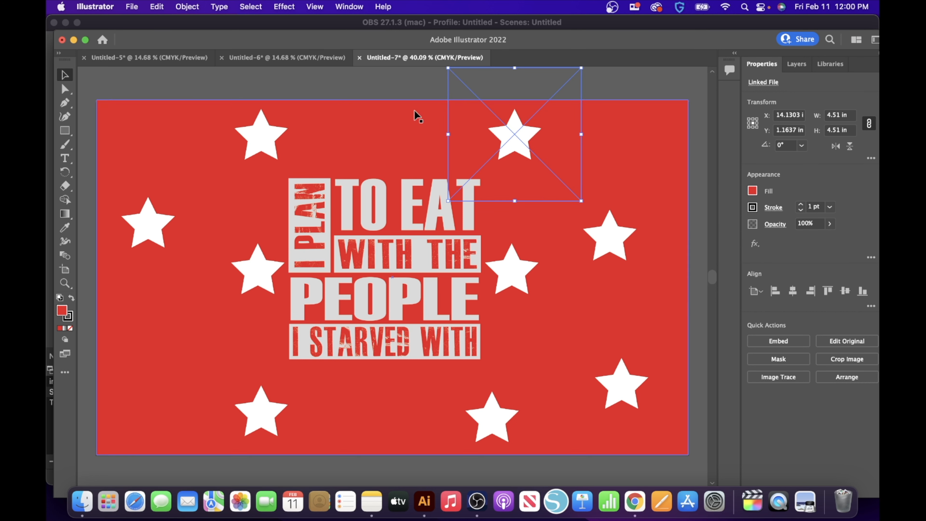
- Shift the outer right star closer to the edge and nudge the star below the text's left end down and right
left_click(612, 240)
left_click_drag(608, 252, 619, 255)
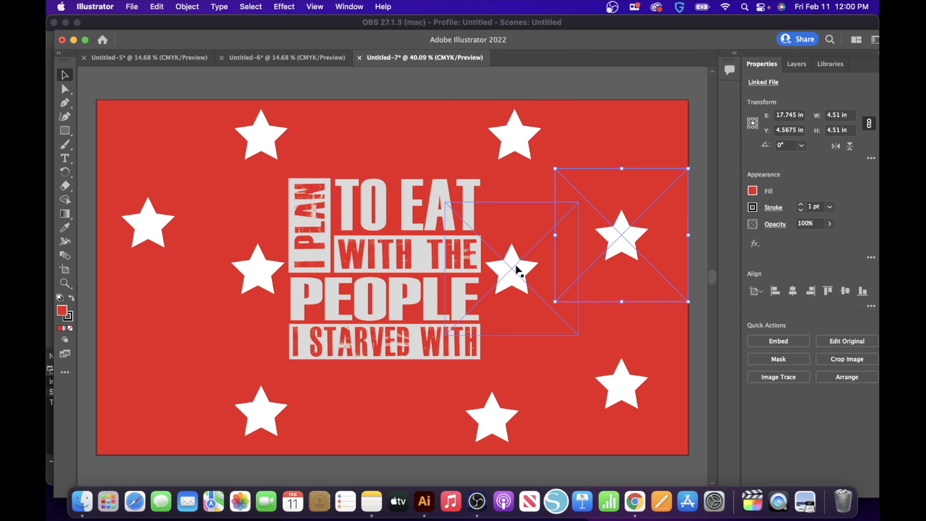
left_click_drag(517, 271, 518, 267)
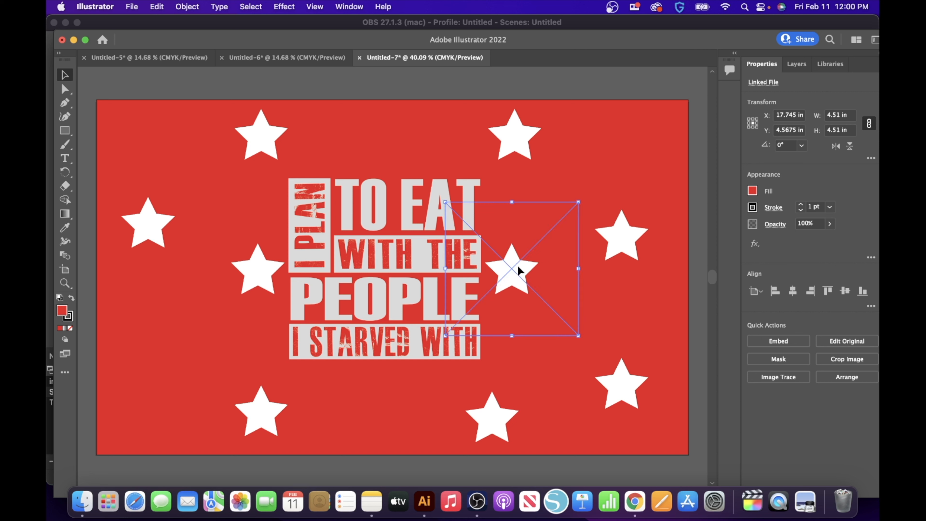
left_click(514, 148)
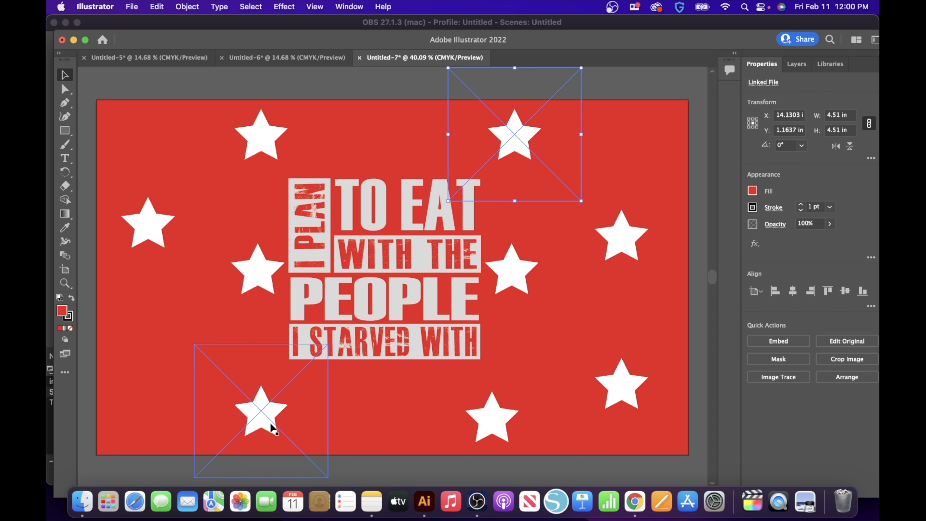
left_click_drag(273, 428, 281, 435)
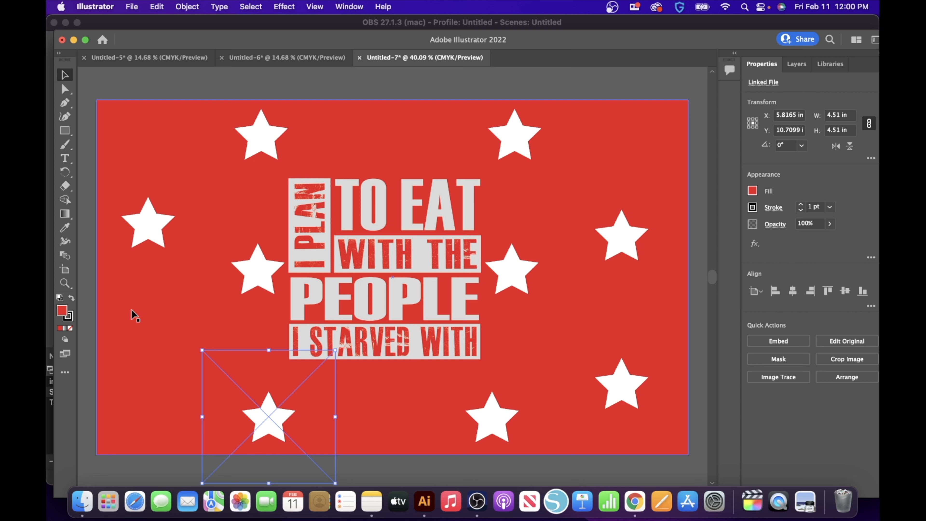
- Add another copy of the star in the lower left corner of the red background
key("super+v")
left_click_drag(383, 279, 139, 374)
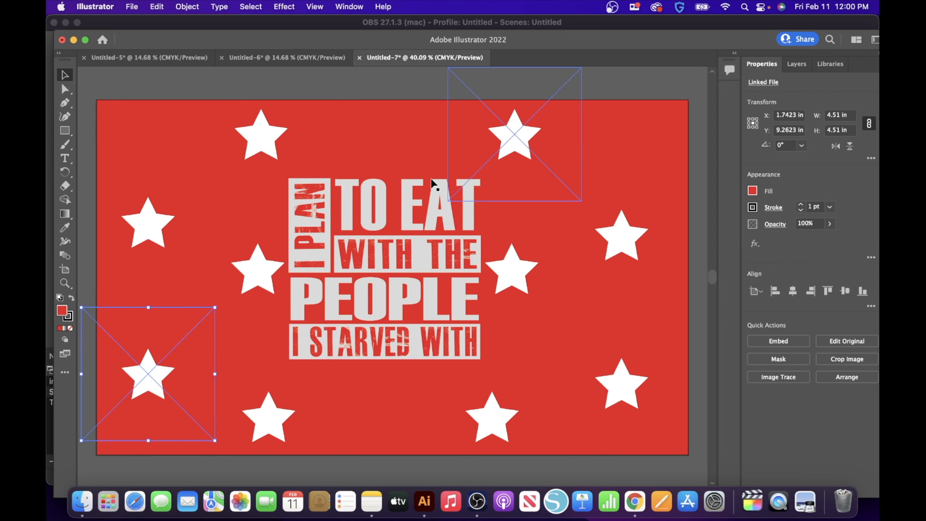
left_click(134, 139)
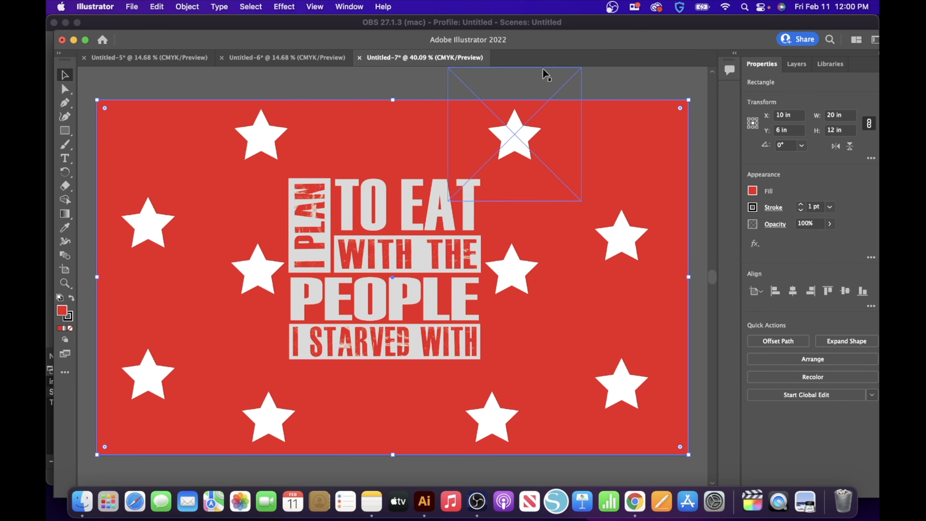
- Create a new 20 x 12 in document with one artboard, CMYK colour and 300 ppi raster effects
left_click(131, 6)
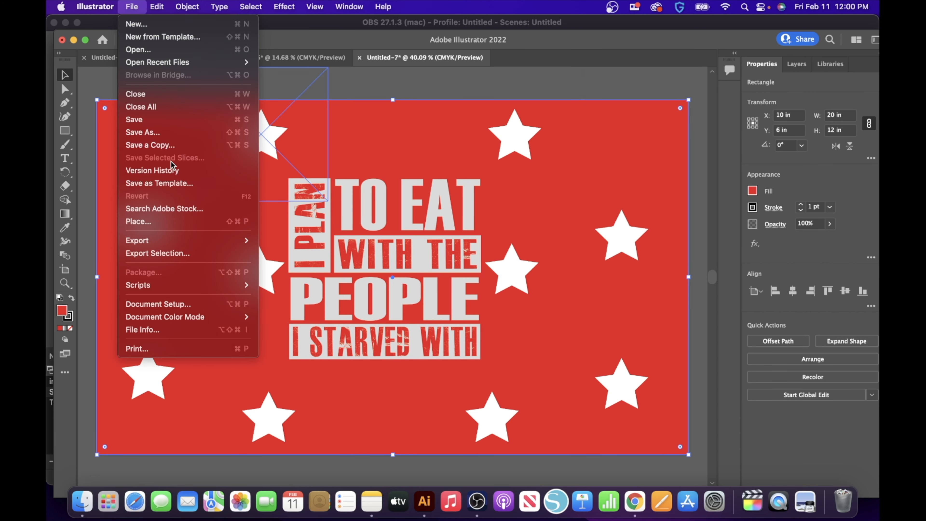
left_click(146, 24)
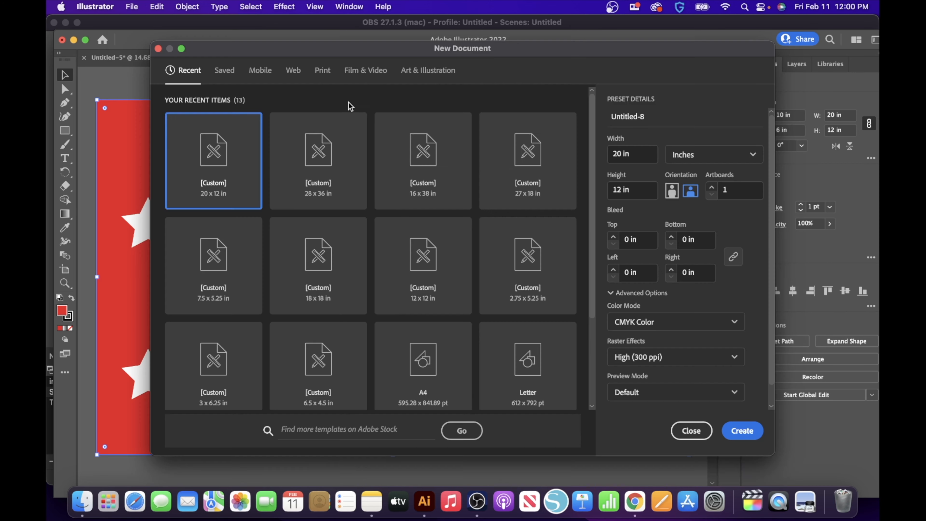
left_click(754, 436)
- Copy all the red star artwork from Untitled-7 into Untitled-8 and shift it left to line up with the artboard
left_click(410, 56)
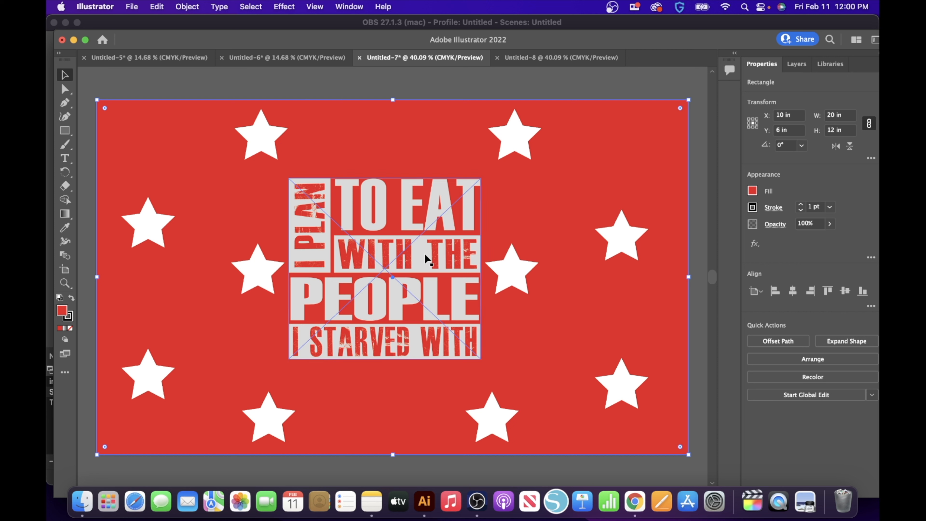
key("super+a")
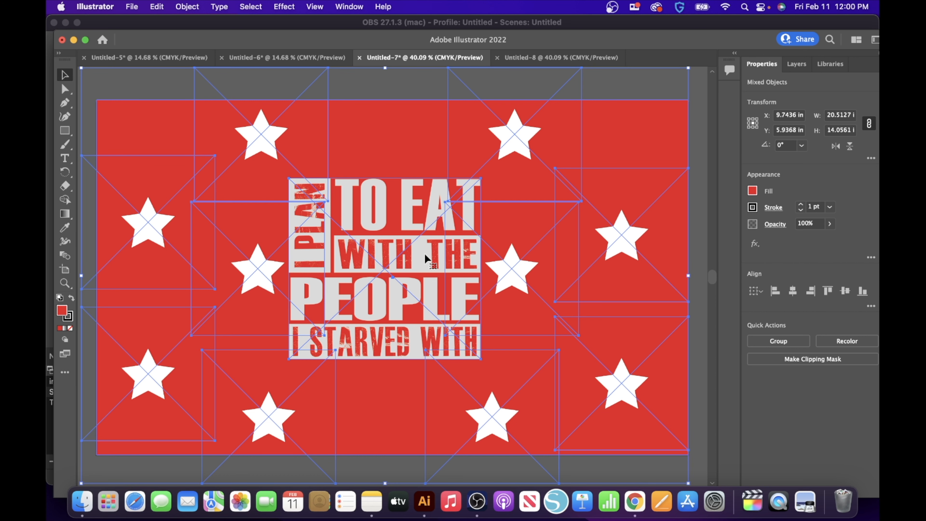
left_click(550, 62)
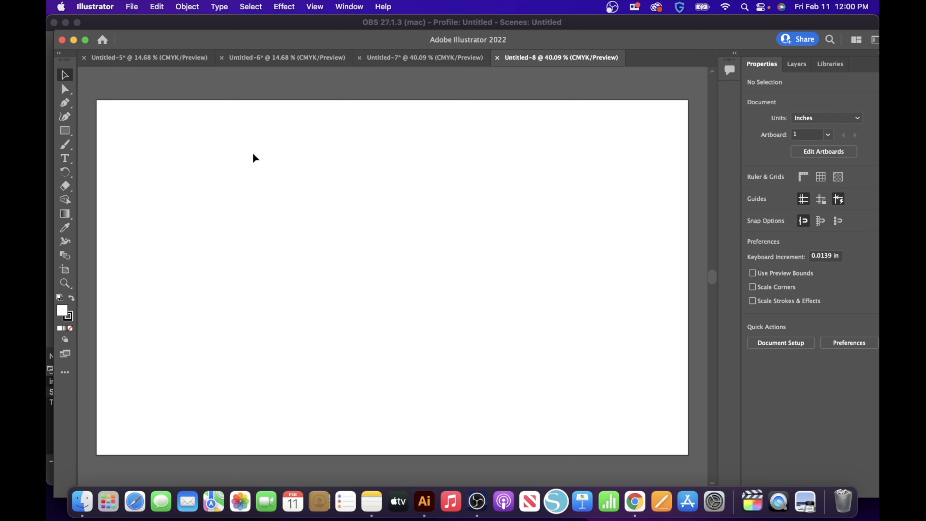
key("super+v")
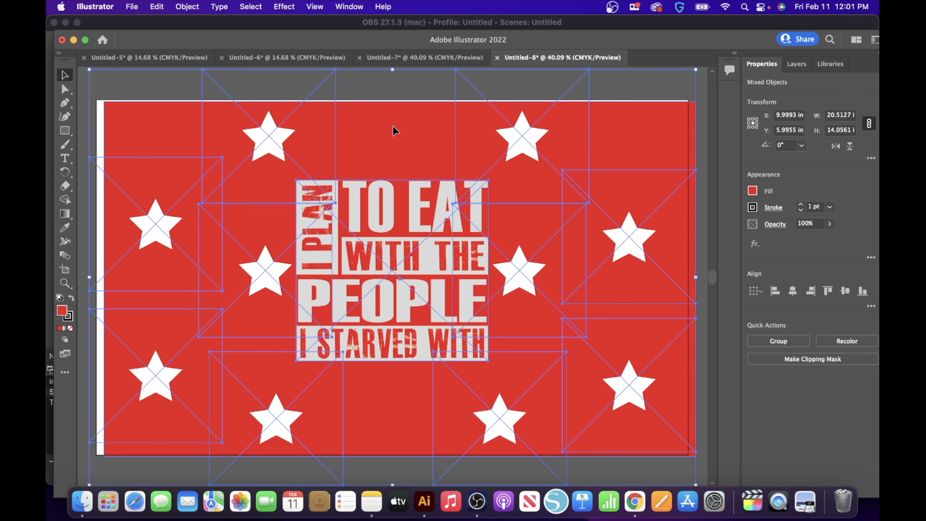
left_click_drag(394, 126, 386, 123)
left_click(381, 87)
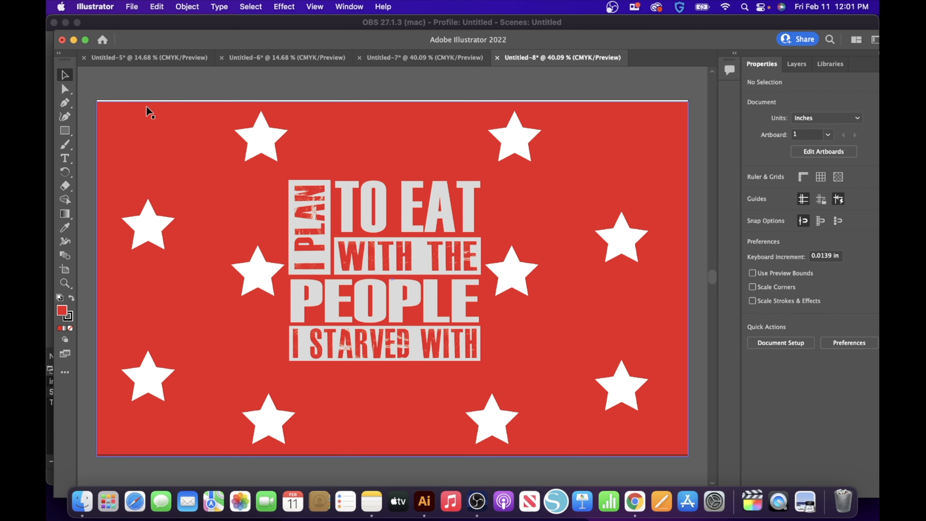
- Stretch the red background rectangle upward to cover the gap at the artboard's upper edge
left_click(141, 116)
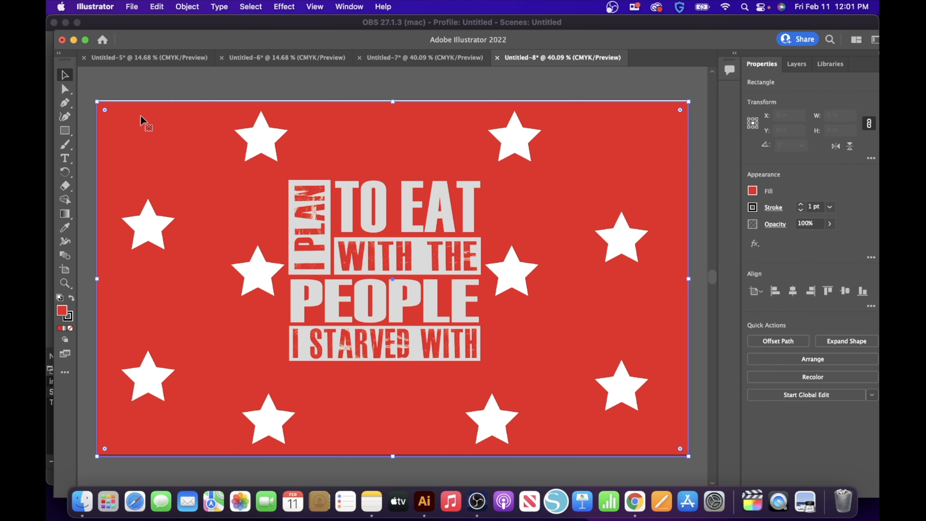
left_click_drag(393, 102, 394, 99)
left_click(616, 76)
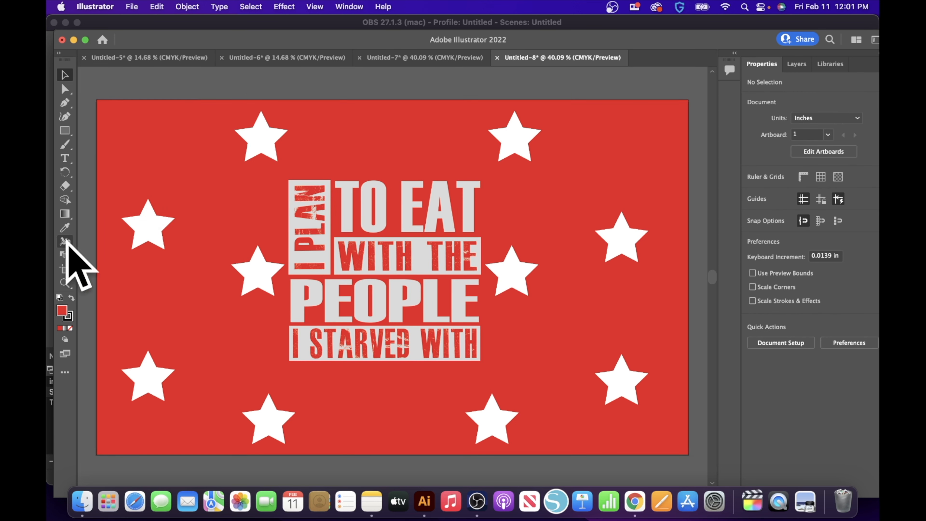
- Review the artwork in all four open documents, from Untitled-5 through Untitled-8
left_click(148, 58)
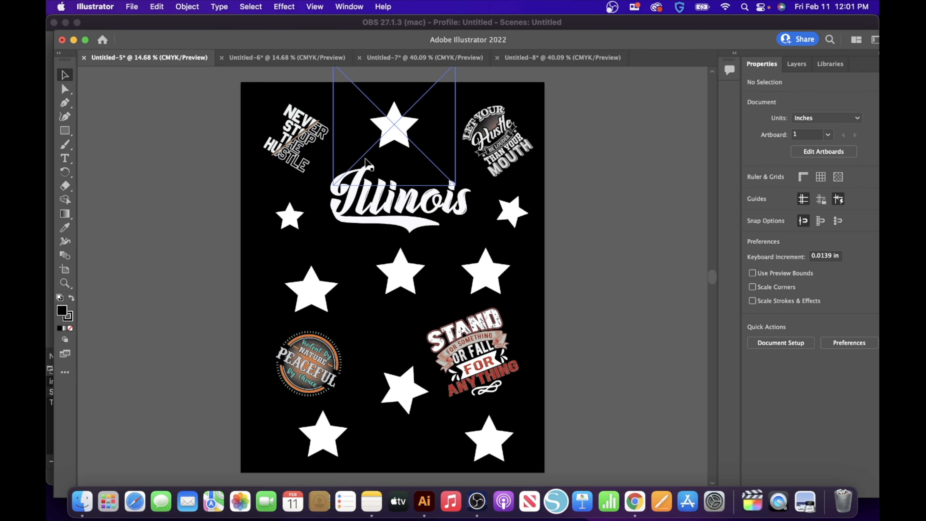
left_click(256, 58)
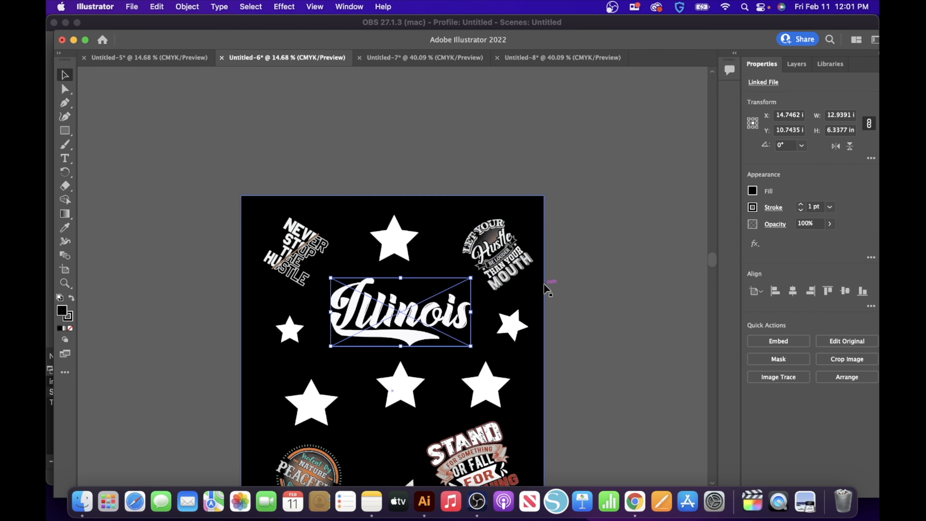
scroll(545, 280, "down", 10)
scroll(463, 266, "up", 15)
scroll(463, 267, "down", 8)
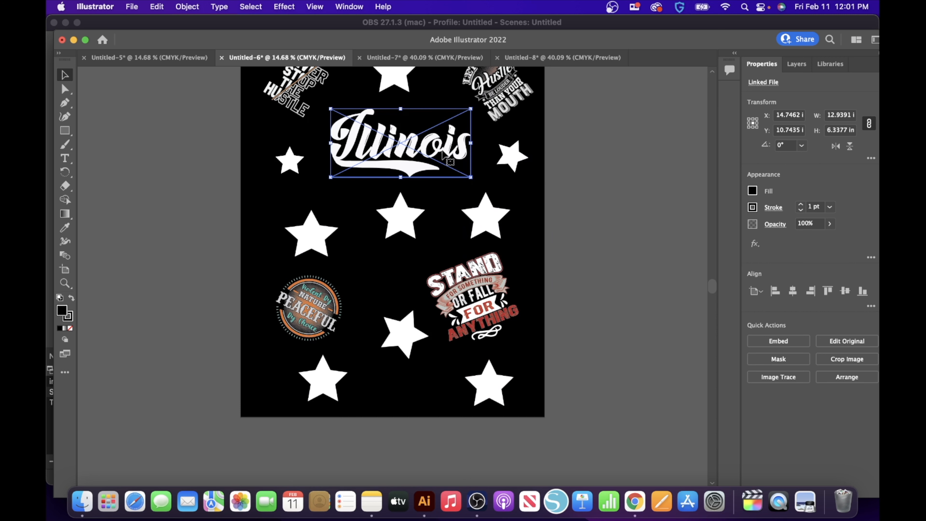
left_click(412, 57)
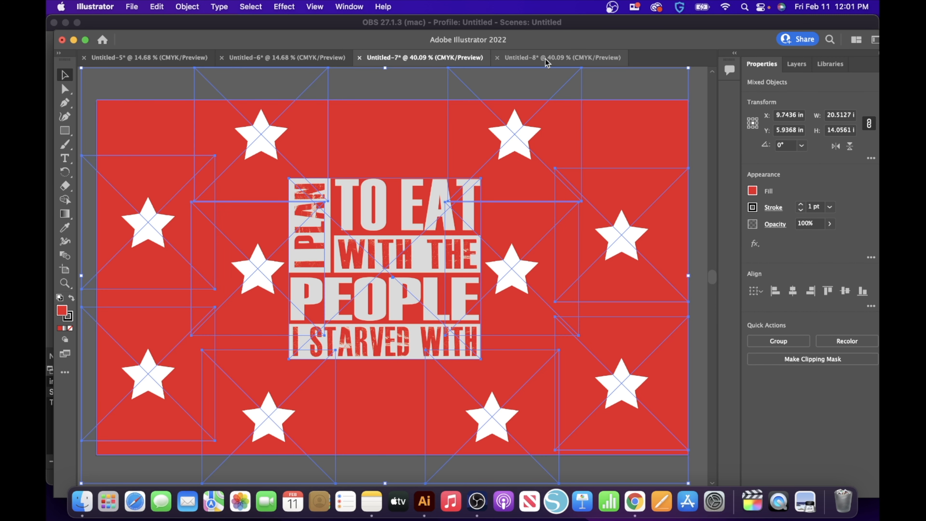
left_click(411, 87)
left_click(510, 61)
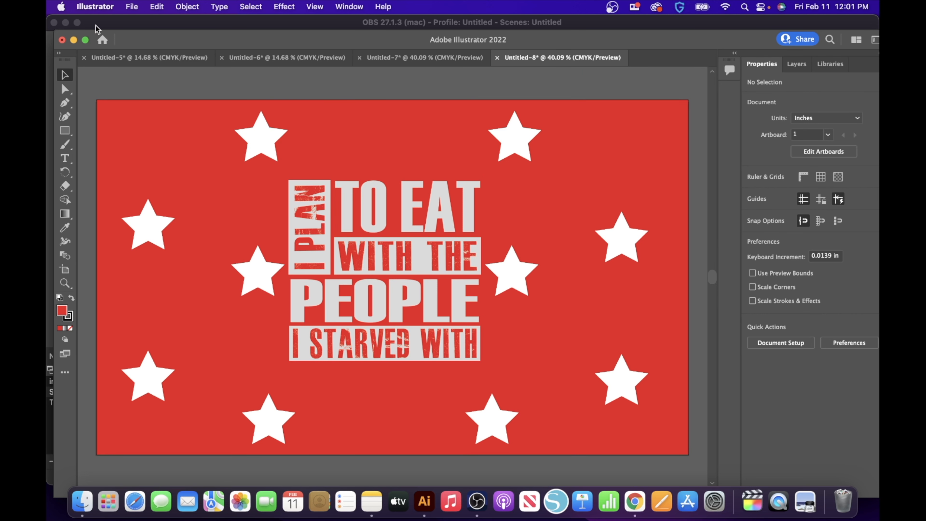
- Export the Untitled-5 artwork by artboard as a PNG named frontallover, at 300 ppi with a transparent background
left_click(129, 61)
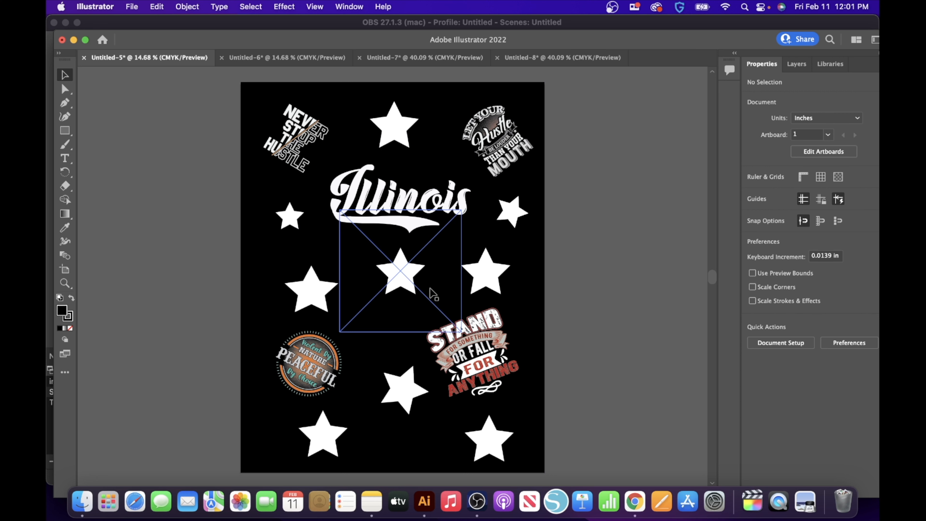
left_click(130, 7)
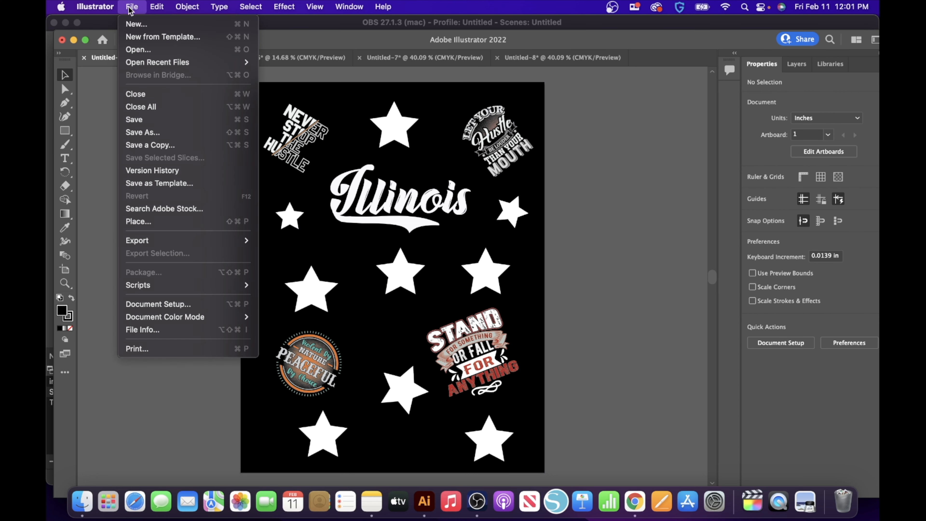
mouse_move(193, 245)
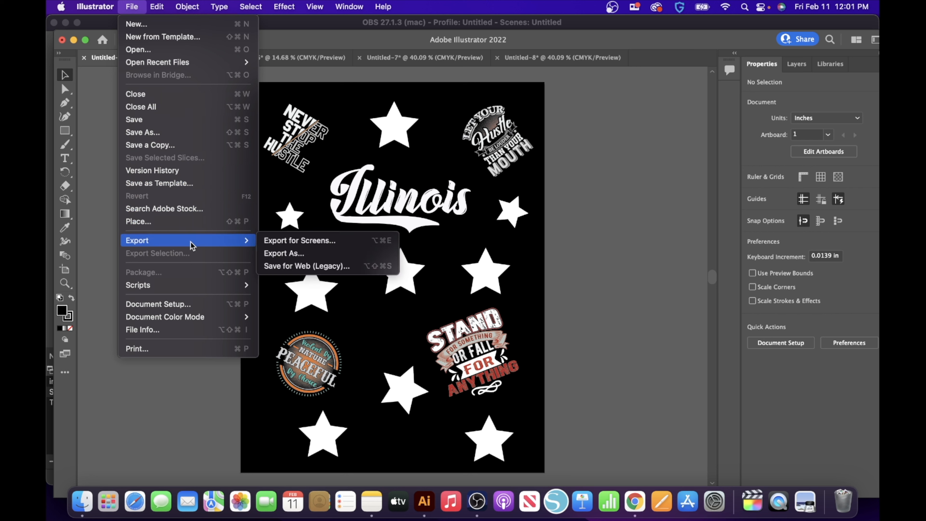
left_click(279, 254)
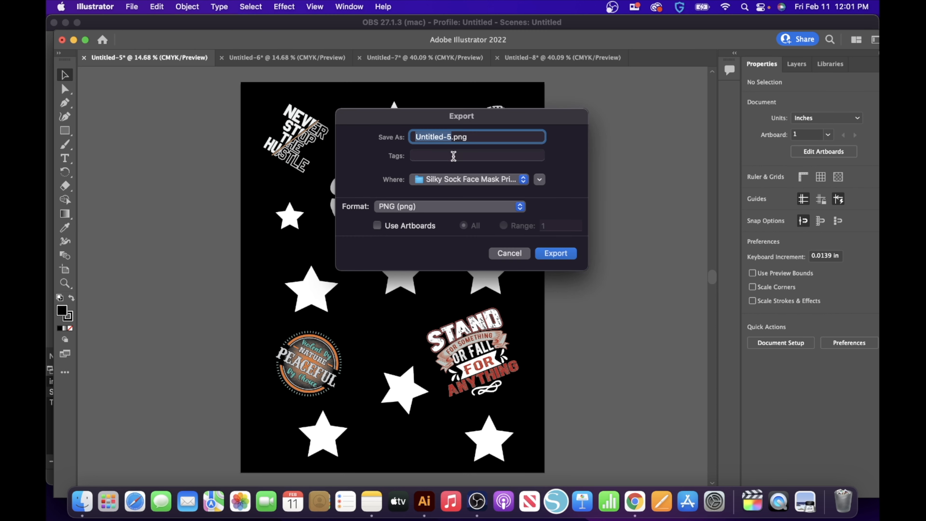
type("frontallover")
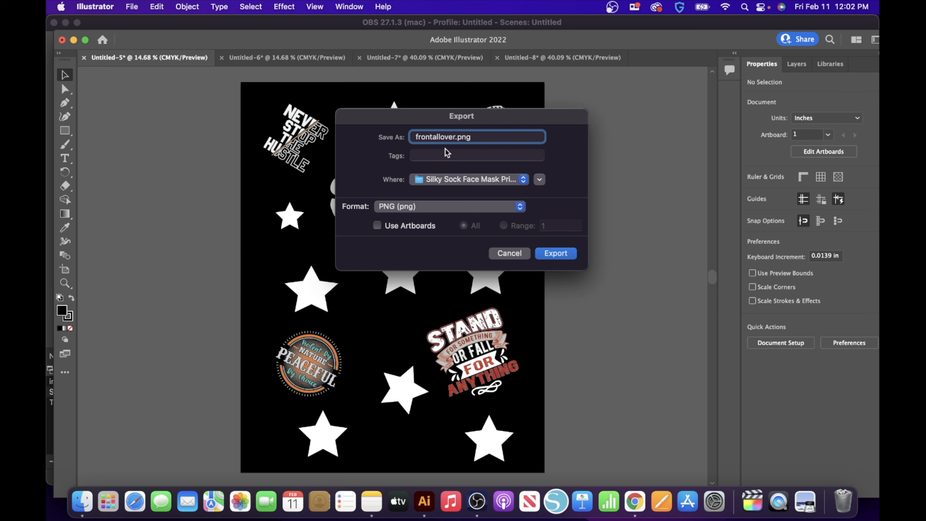
left_click(378, 226)
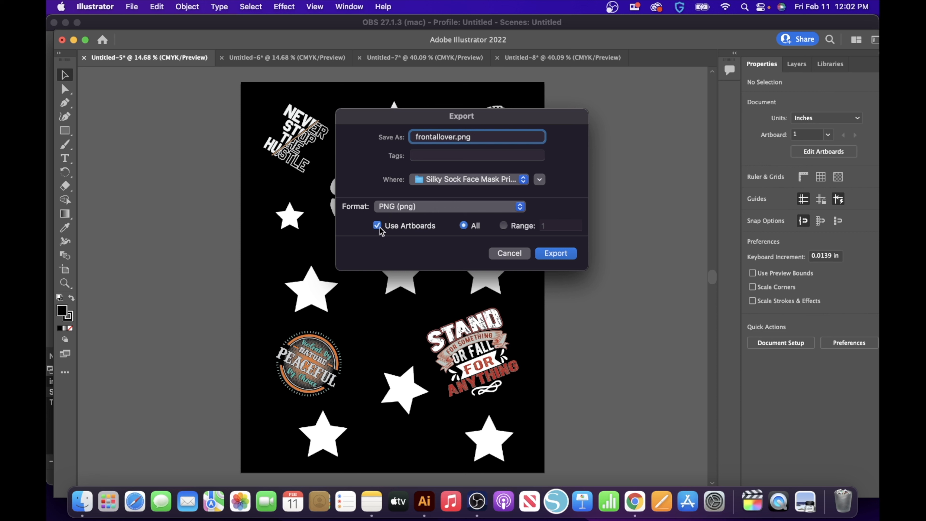
left_click(557, 254)
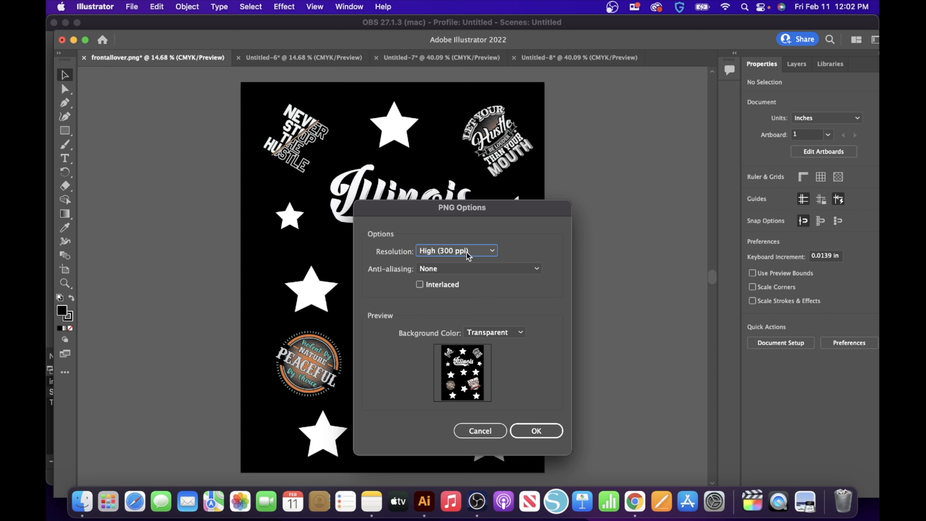
left_click(558, 432)
left_click(672, 307)
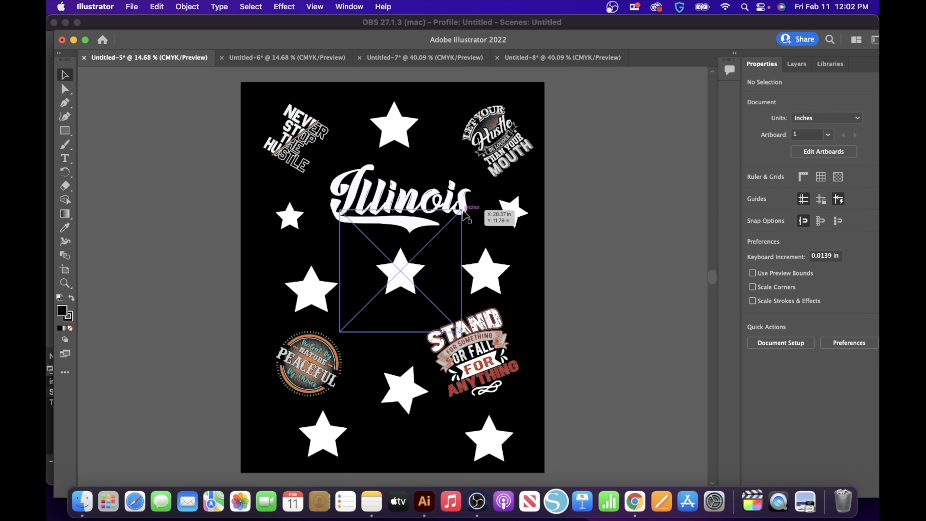
- Compare the black Illinois artwork in Untitled-6 with Untitled-5, and bring up the red design in Untitled-7
left_click(278, 57)
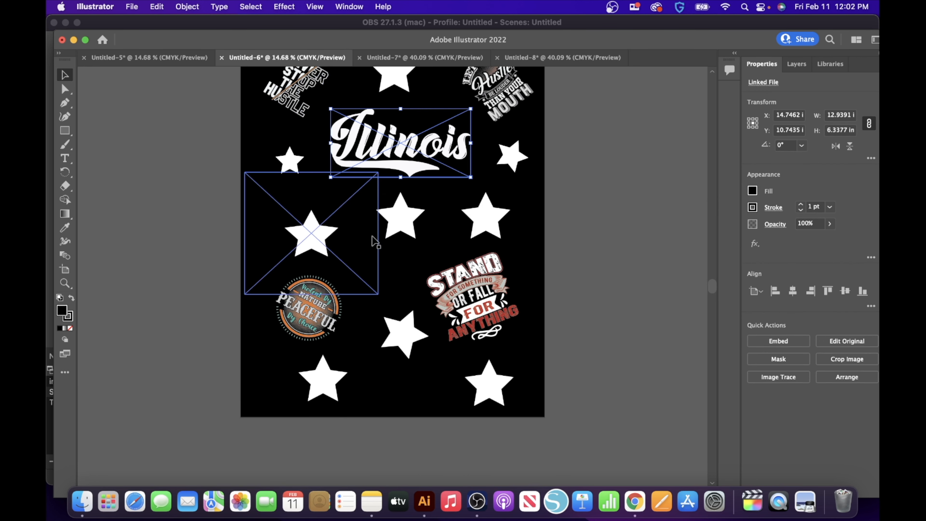
scroll(427, 306, "up", 5)
scroll(425, 308, "down", 5)
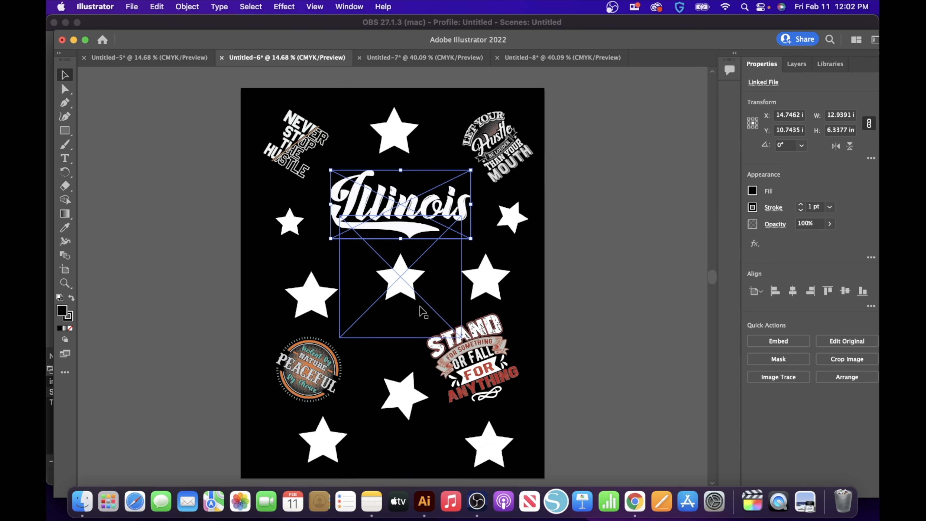
scroll(424, 311, "up", 1)
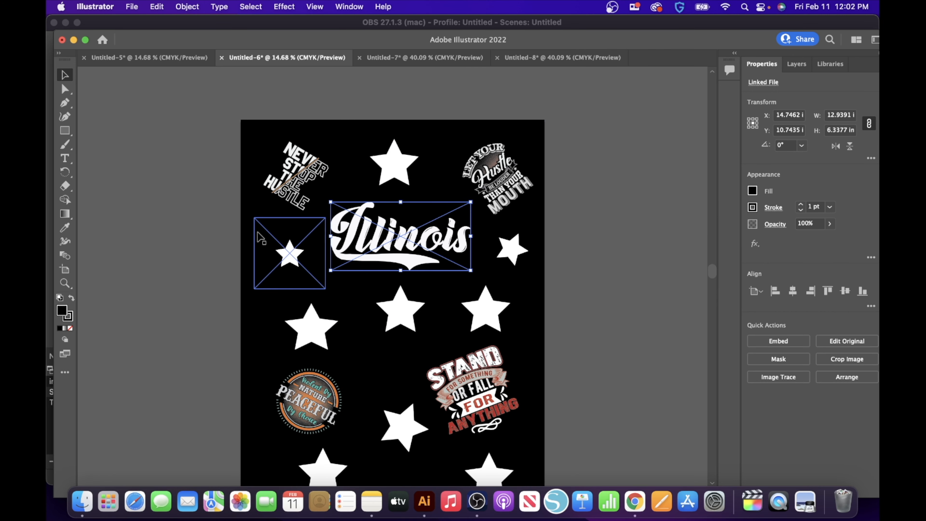
left_click(118, 58)
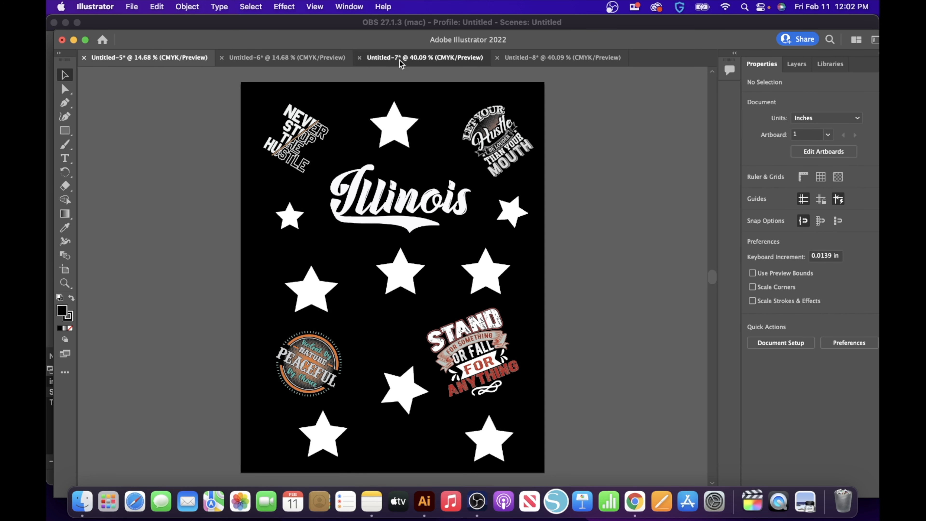
left_click(425, 58)
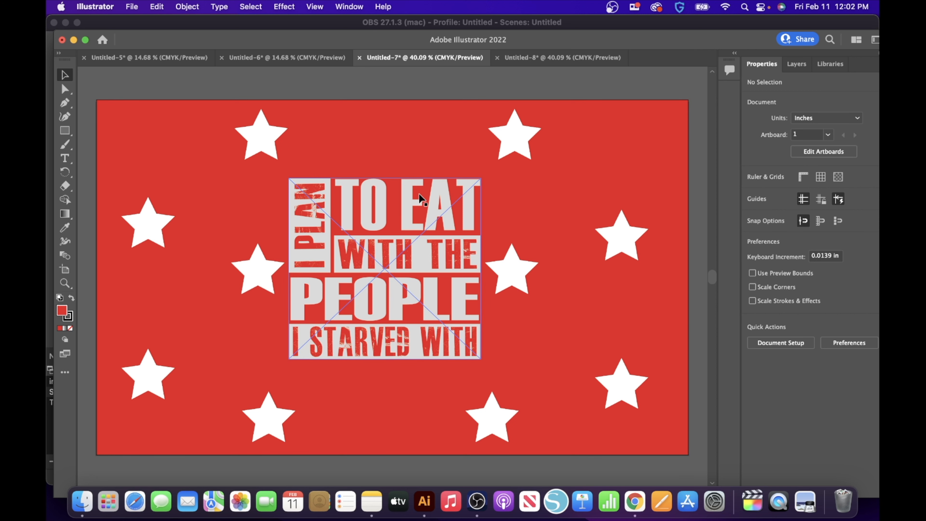
left_click(162, 59)
left_click(258, 59)
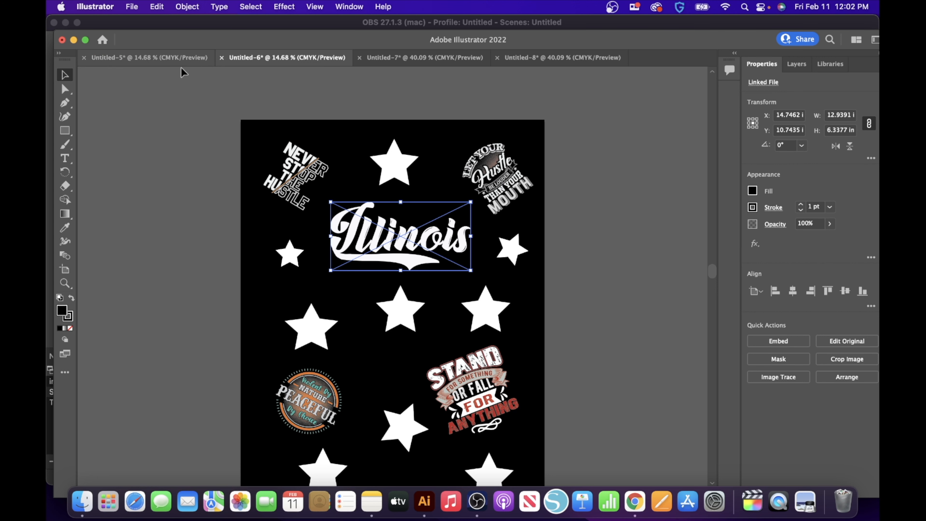
left_click(145, 59)
left_click(391, 59)
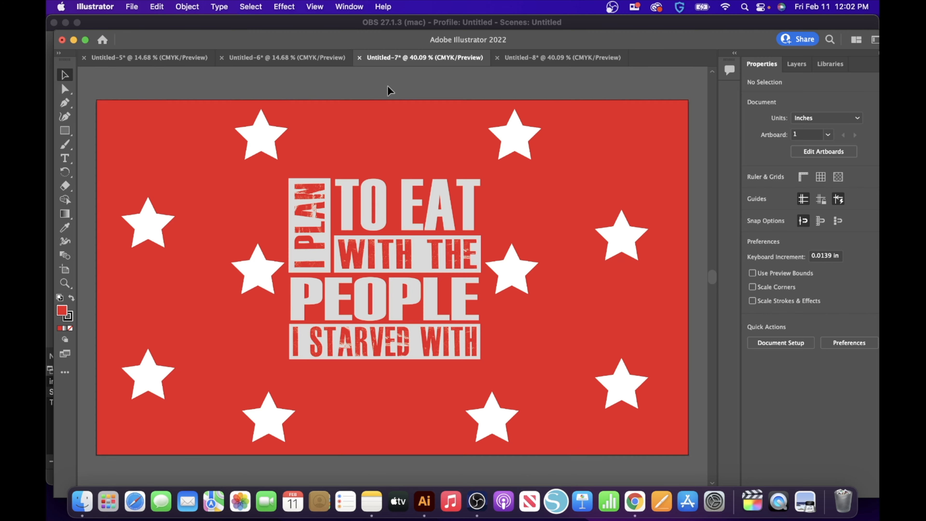
- Export the Untitled-7 artwork by artboard as a PNG named sleeves1, at 300 ppi with a transparent background
left_click(376, 224)
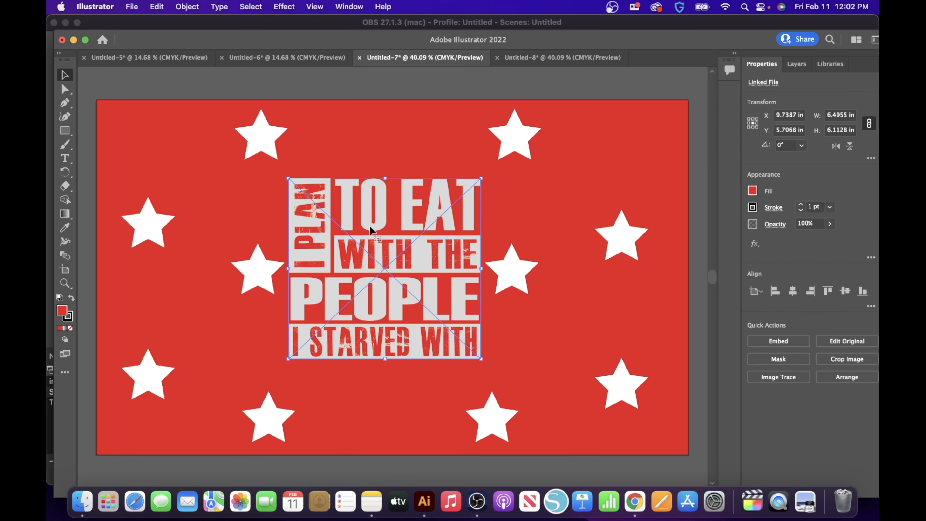
left_click(127, 9)
mouse_move(241, 240)
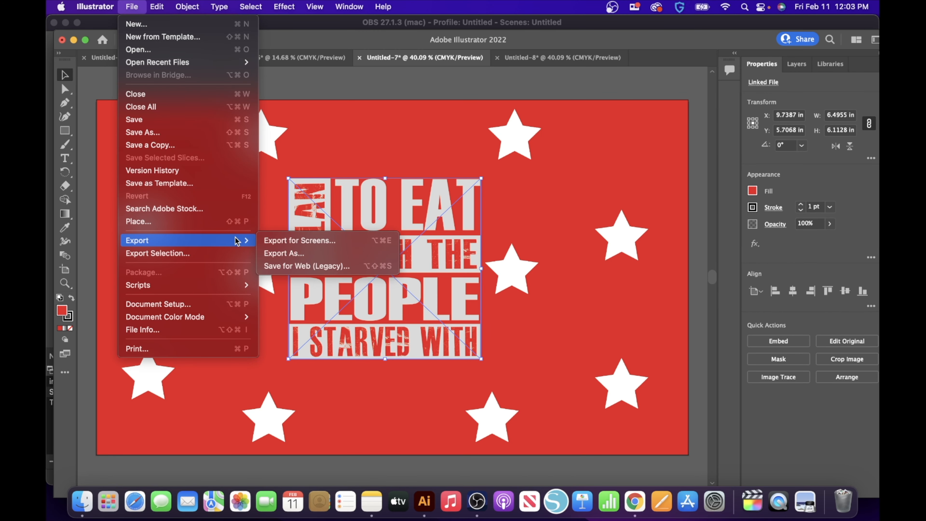
left_click(283, 253)
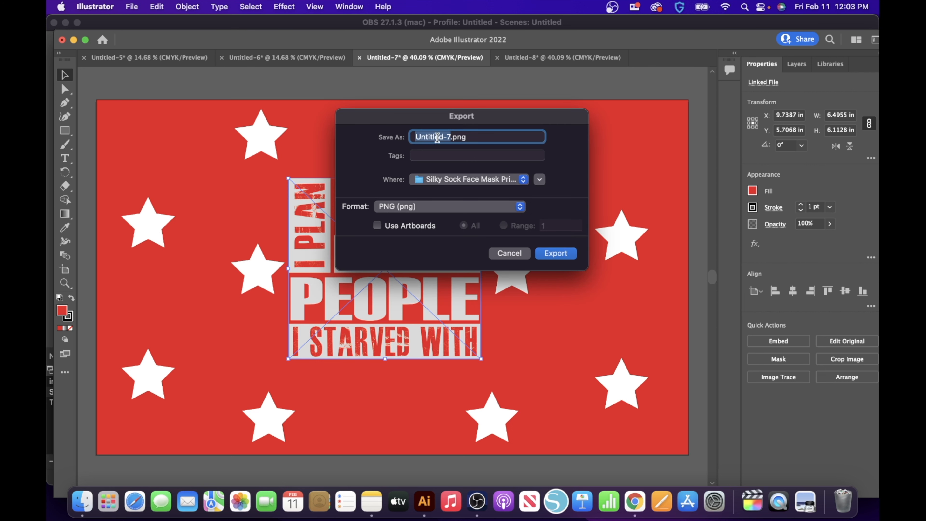
left_click(377, 225)
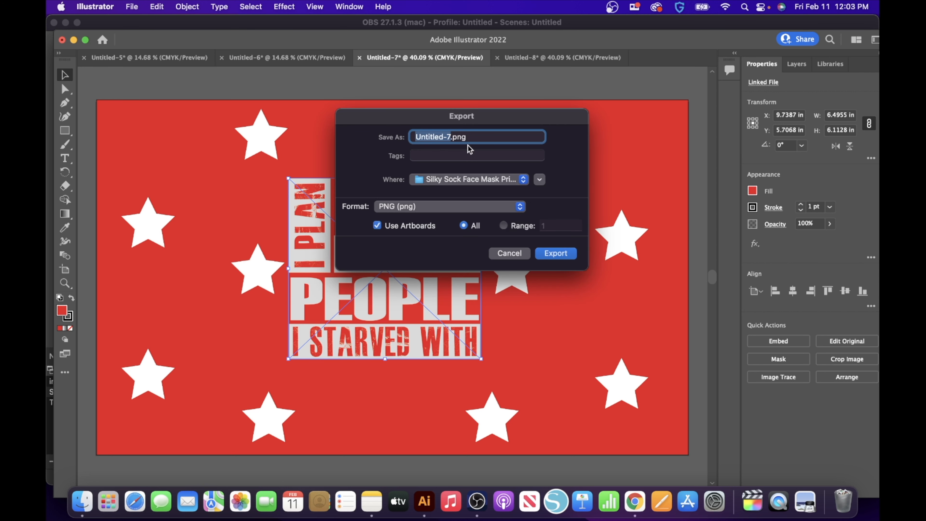
type("sleeves1")
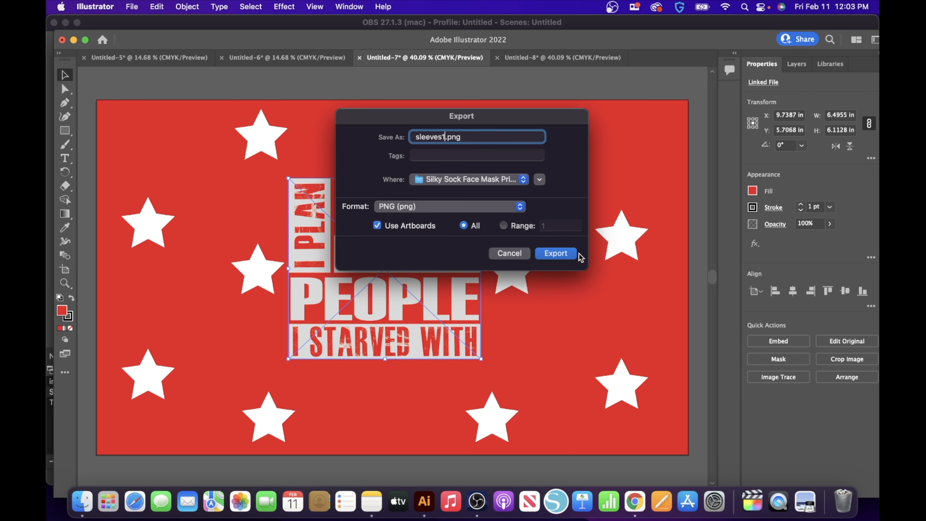
left_click(558, 254)
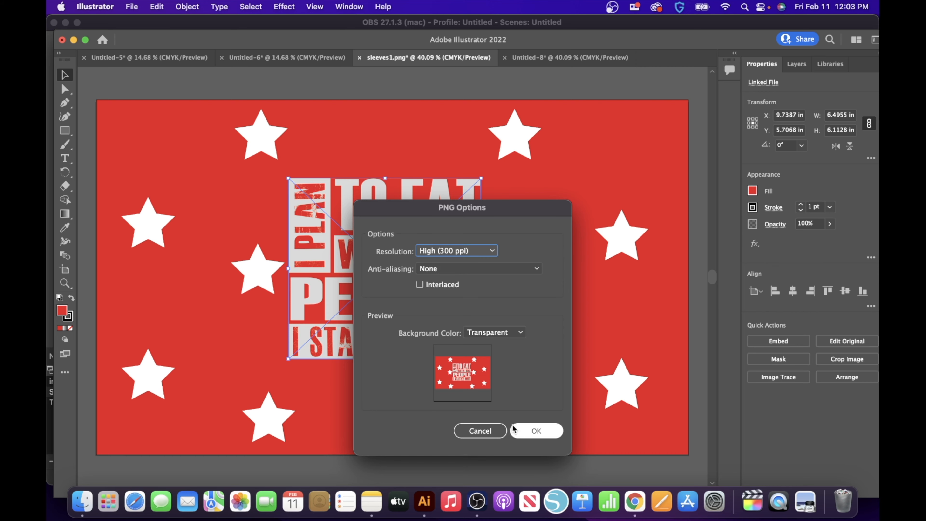
left_click(535, 429)
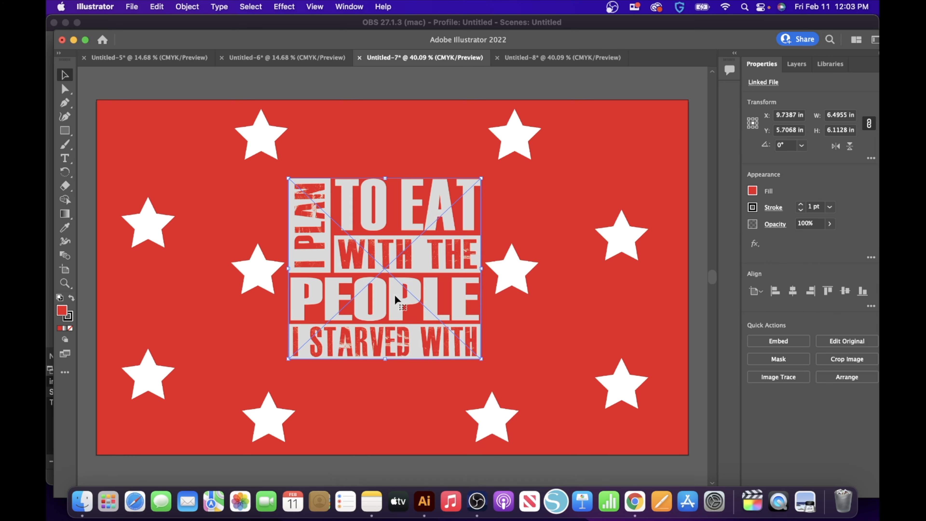
- Switch to Printful in Chrome and choose the All-Over Print Men's Crew Neck T-Shirt from the men's all-over shirts
left_click(635, 502)
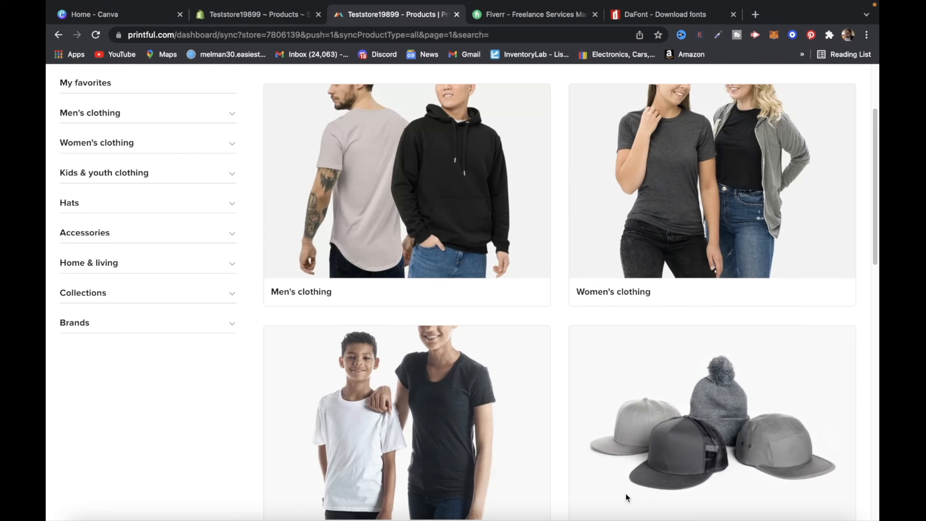
scroll(120, 185, "up", 3)
left_click(85, 239)
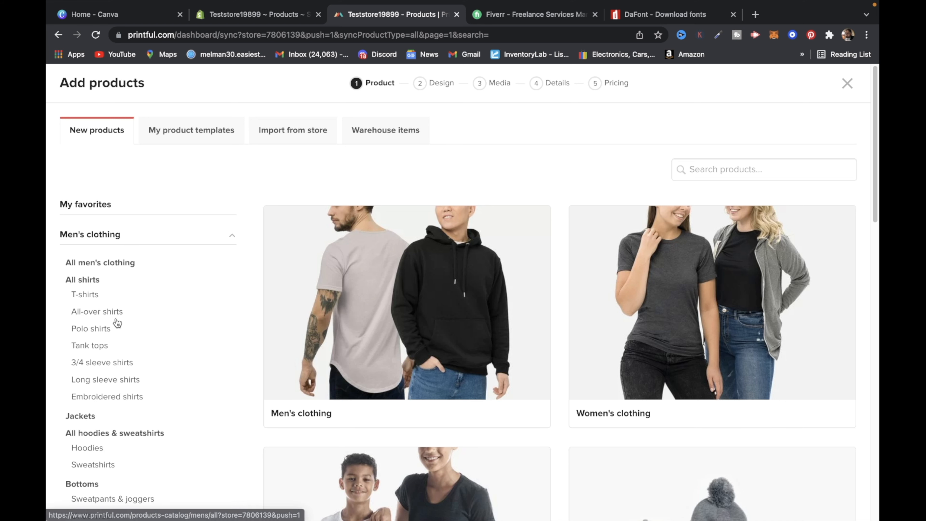
left_click(98, 315)
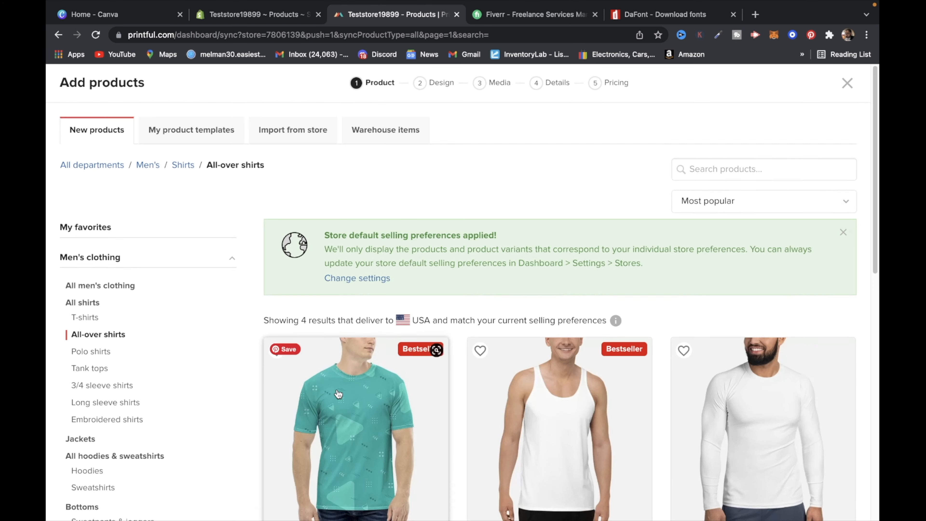
scroll(337, 400, "down", 2)
left_click(330, 381)
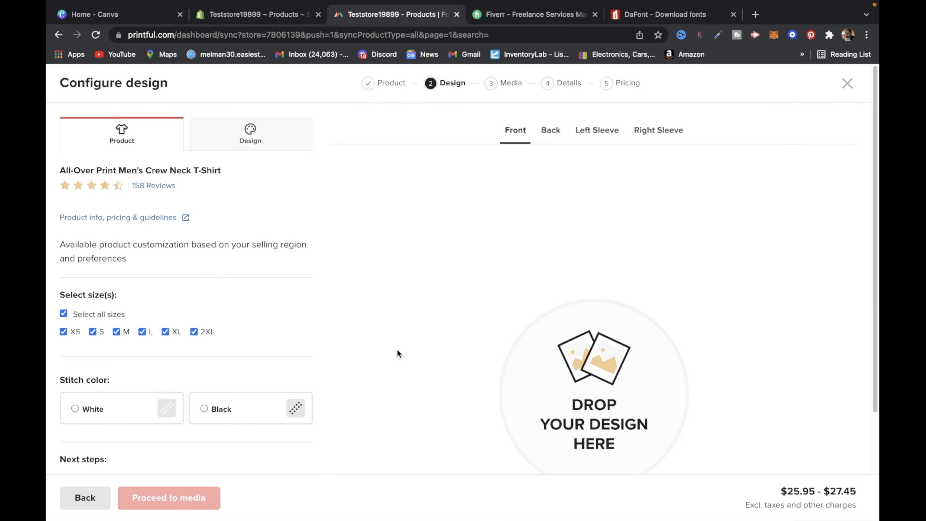
- Upload frontallover-01.png from the Silky Sock Face Mask Print Ready folder and apply it to the shirt's front
scroll(437, 344, "down", 2)
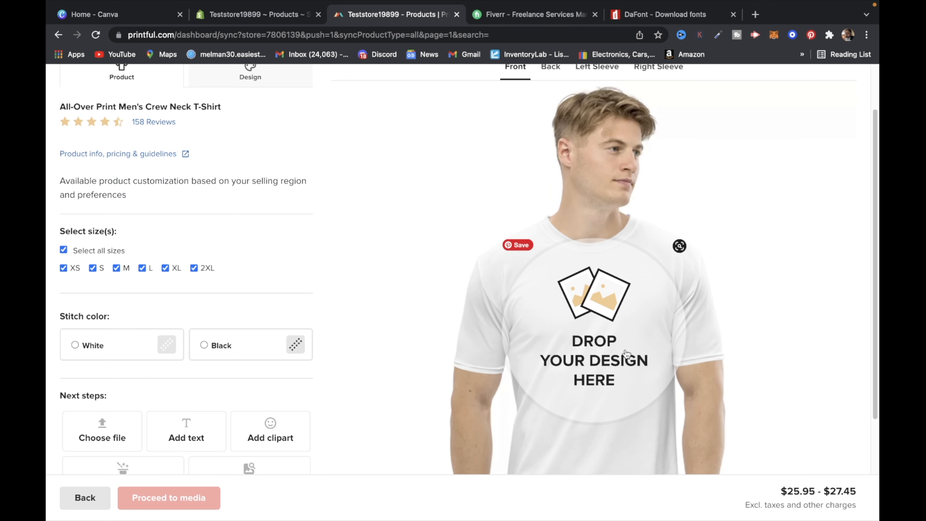
left_click(403, 263)
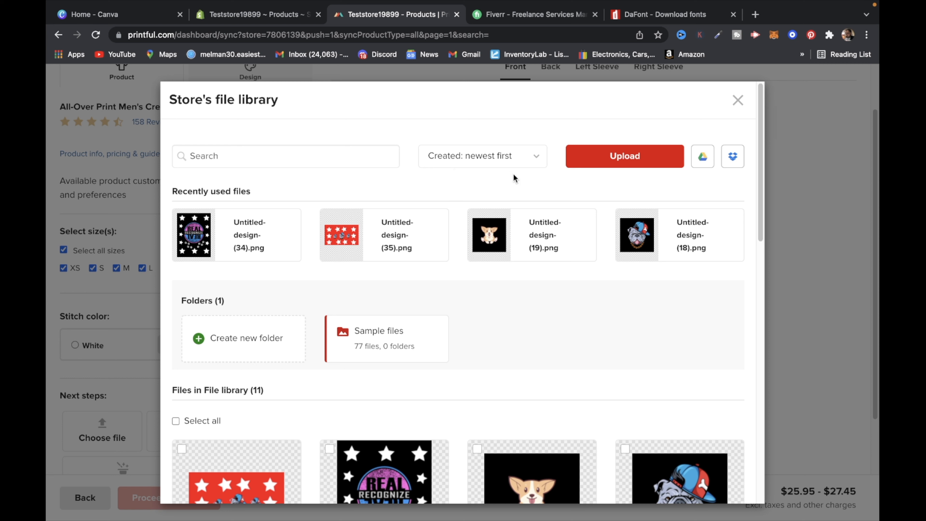
left_click(637, 161)
left_click(266, 149)
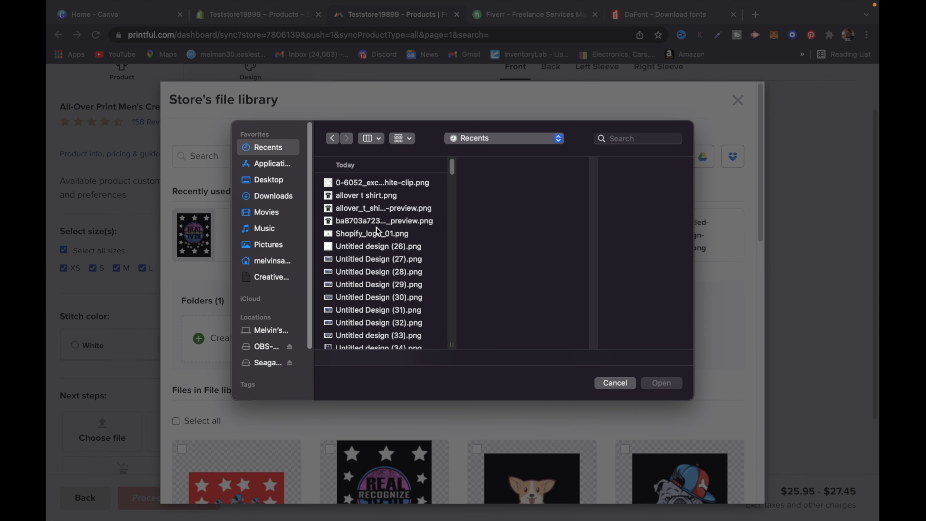
scroll(378, 286, "down", 3)
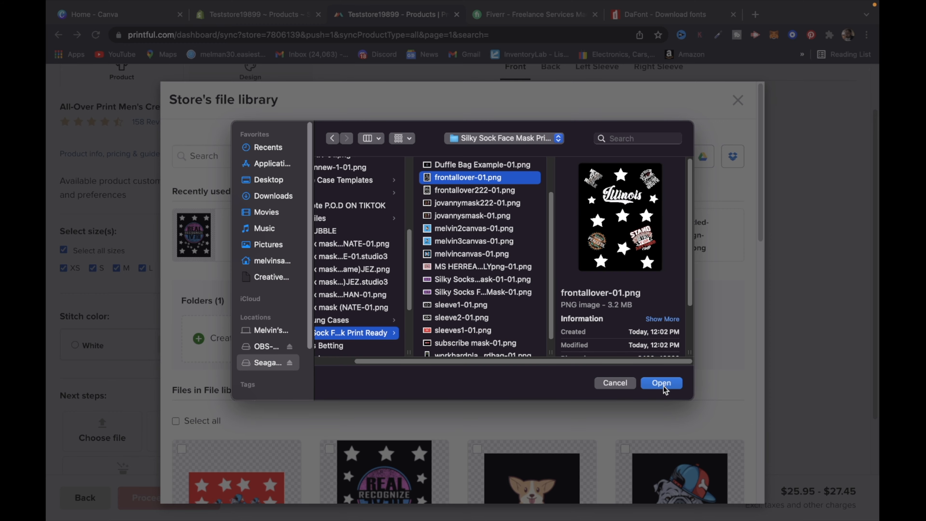
left_click(661, 382)
left_click(221, 235)
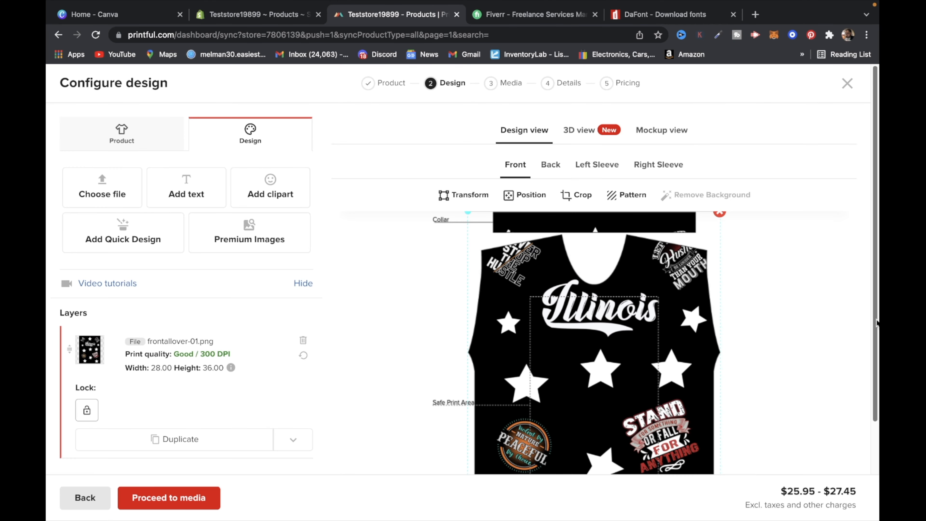
- Check the print quality, file dimensions and print-area coverage of the front design
scroll(839, 328, "down", 1)
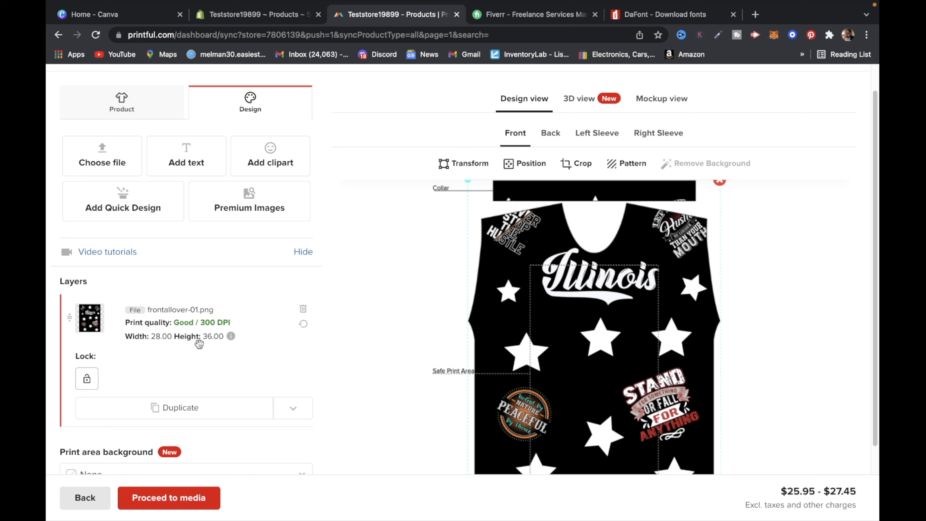
scroll(219, 321, "down", 1)
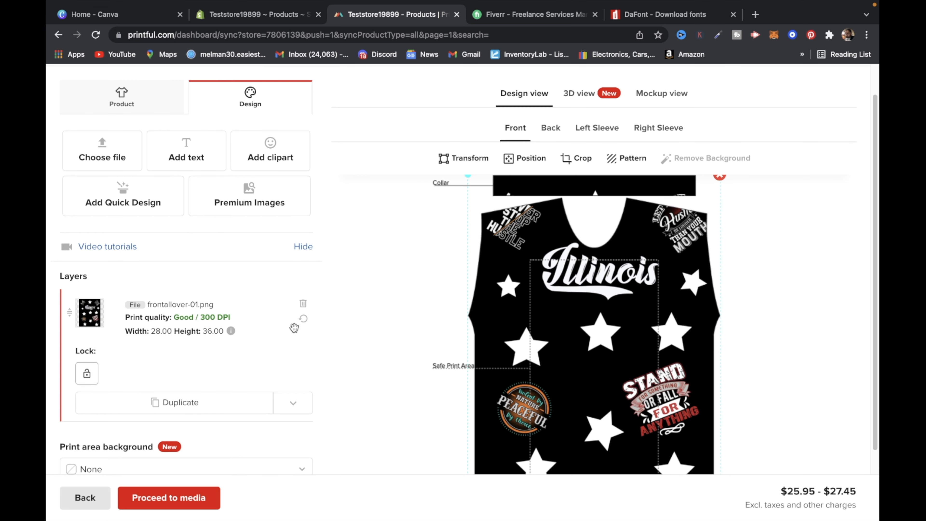
scroll(571, 282, "down", 1)
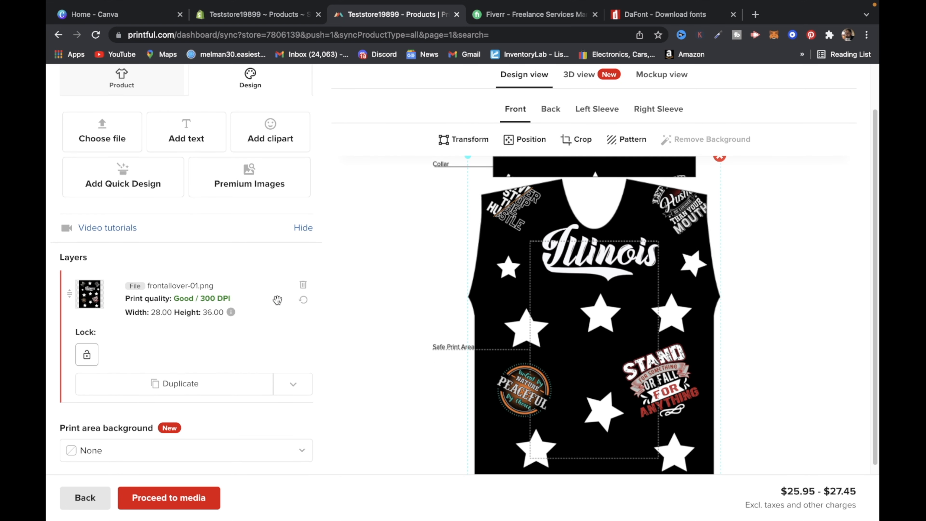
scroll(601, 321, "down", 2)
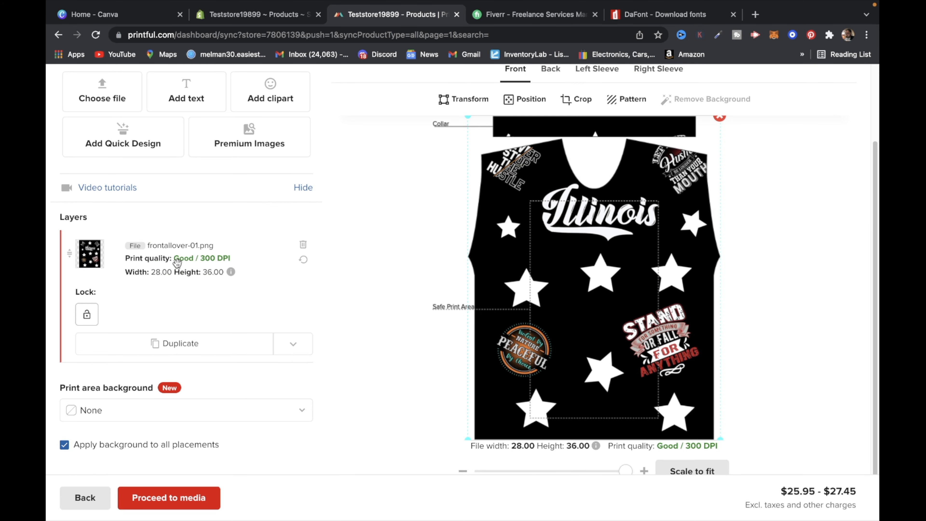
scroll(602, 323, "down", 1)
scroll(602, 323, "down", 1)
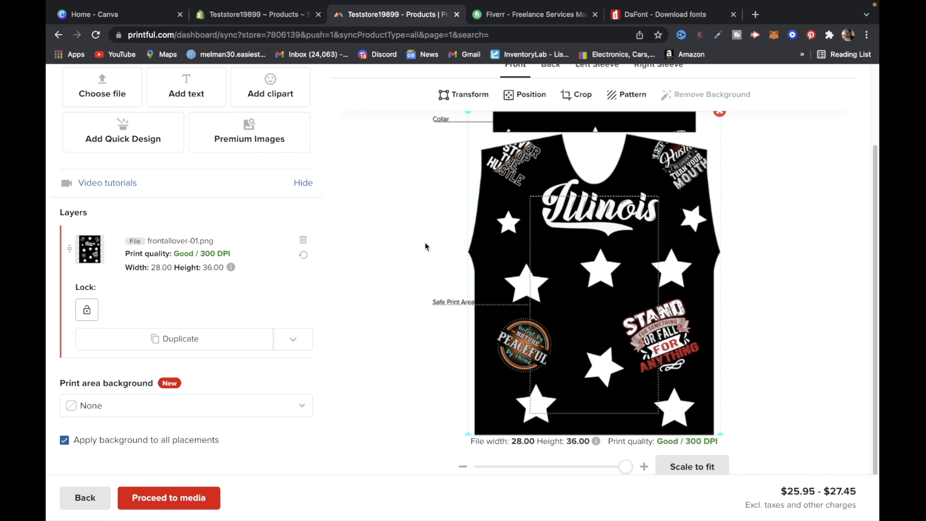
- Apply the uploaded frontallover-01.png from the store's file library to the shirt's back
scroll(426, 246, "up", 3)
left_click(559, 141)
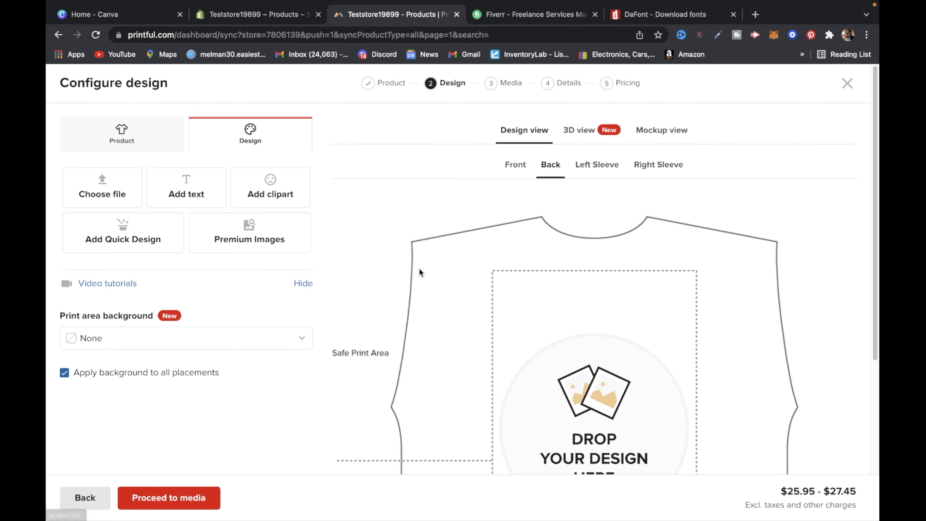
left_click(622, 442)
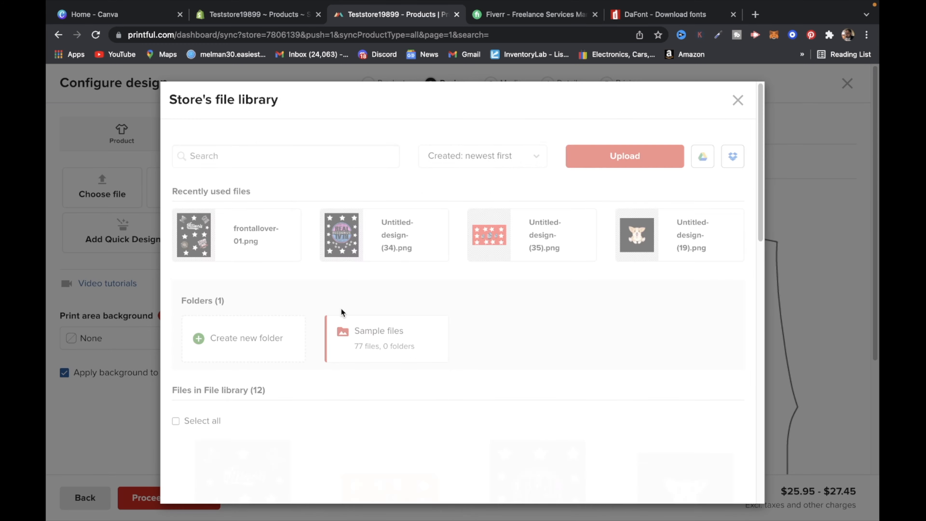
left_click(236, 235)
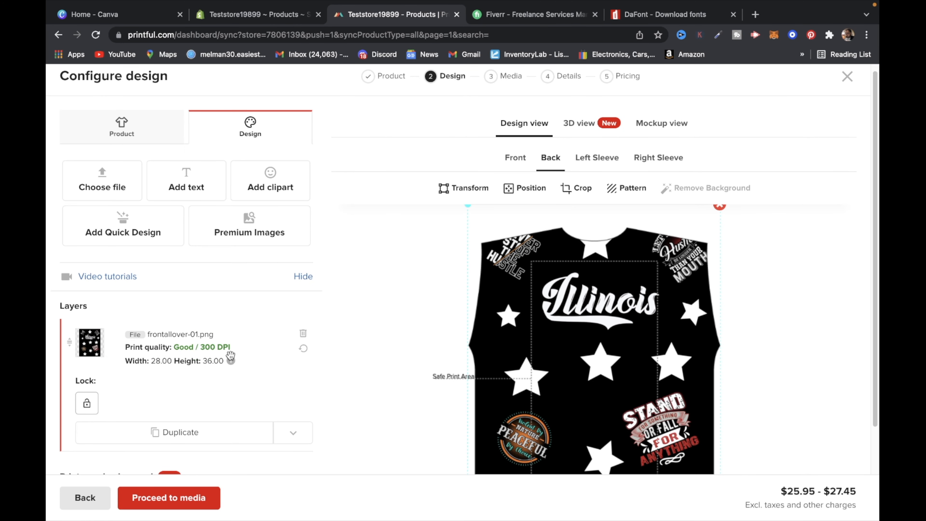
scroll(428, 339, "down", 3)
- Upload sleeves1-01.png to the store's file library and apply it to the left sleeve
scroll(429, 338, "up", 3)
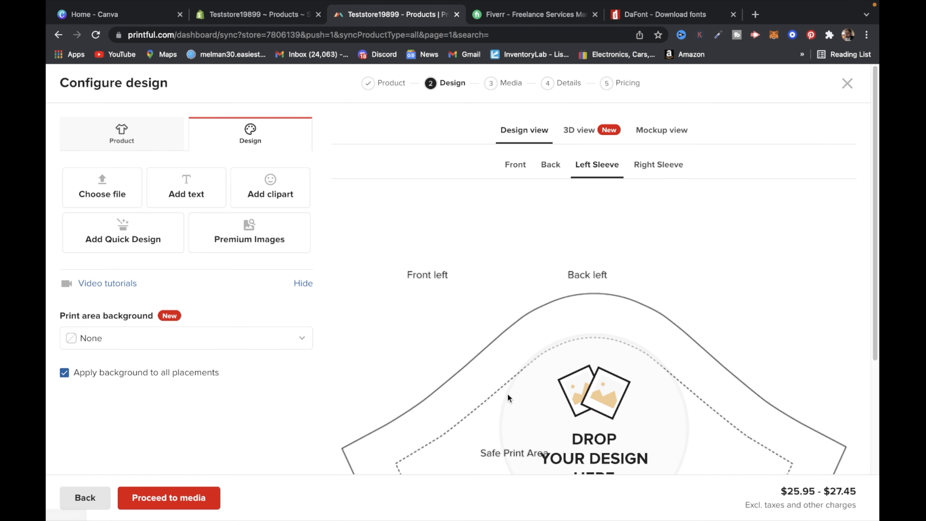
scroll(554, 374, "down", 2)
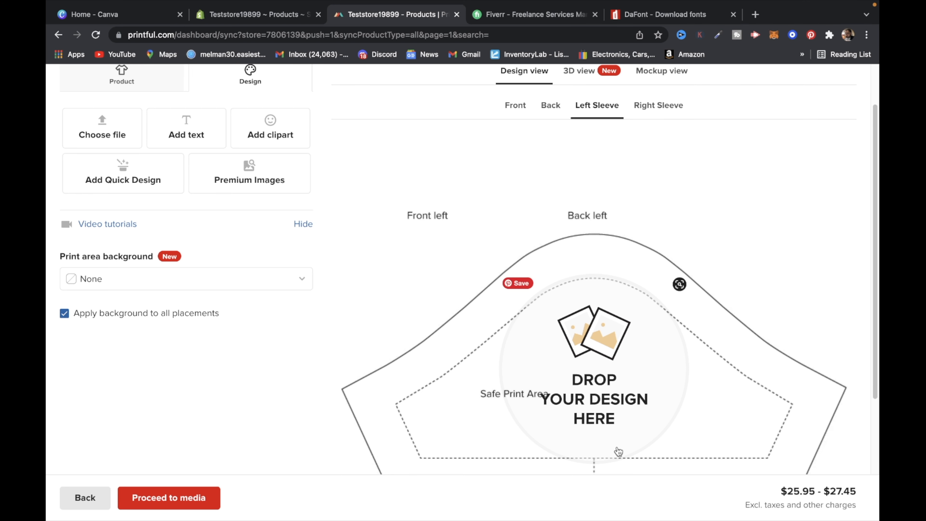
left_click(599, 399)
left_click(612, 156)
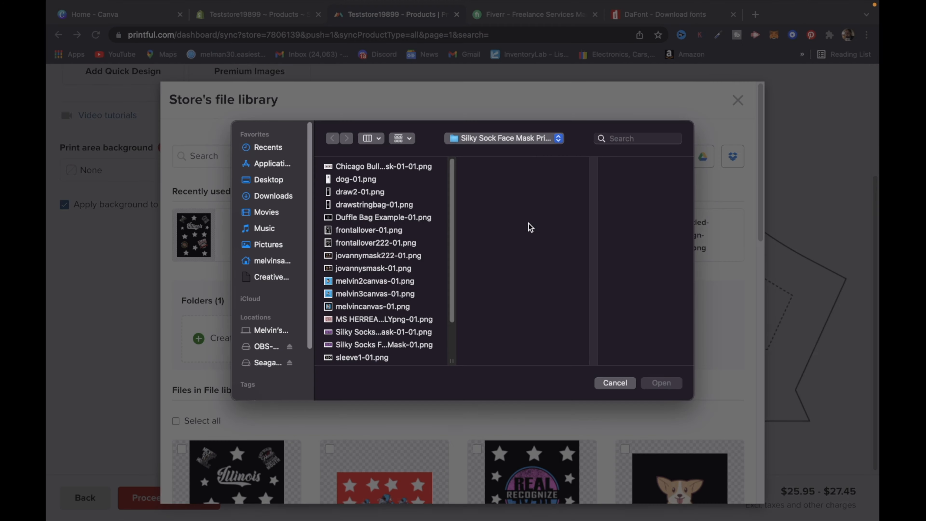
scroll(402, 295, "down", 3)
left_click(370, 328)
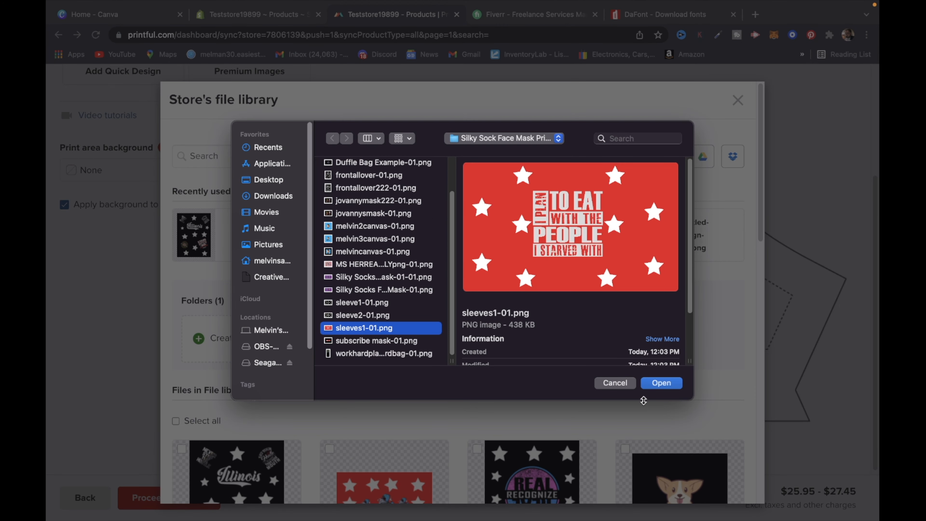
left_click(661, 383)
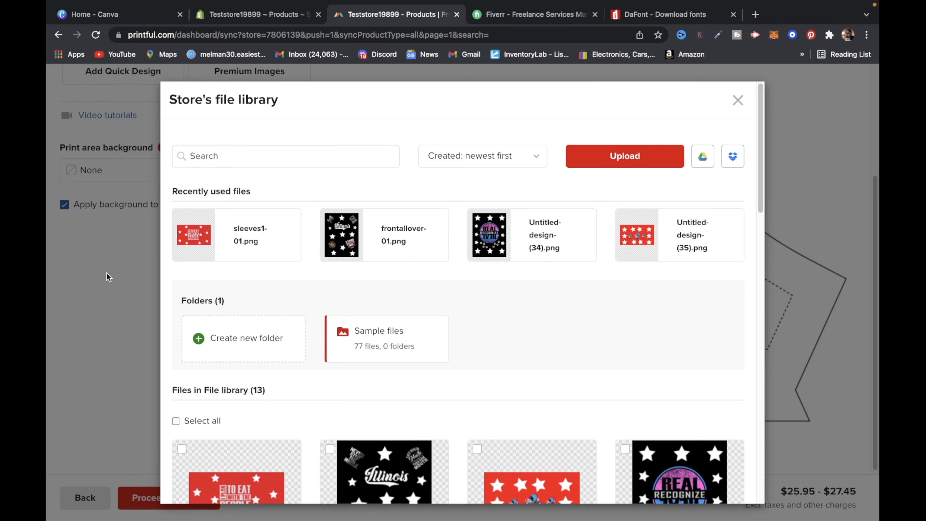
left_click(203, 242)
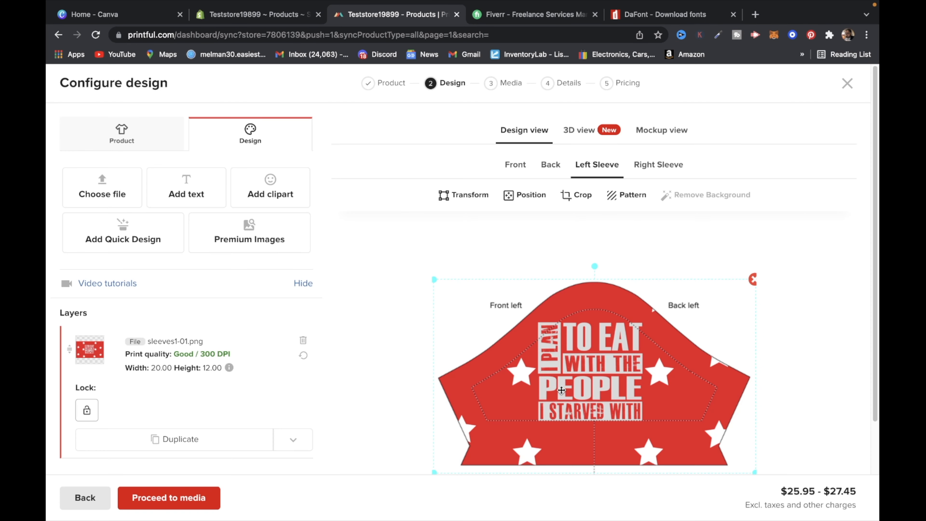
scroll(562, 390, "down", 2)
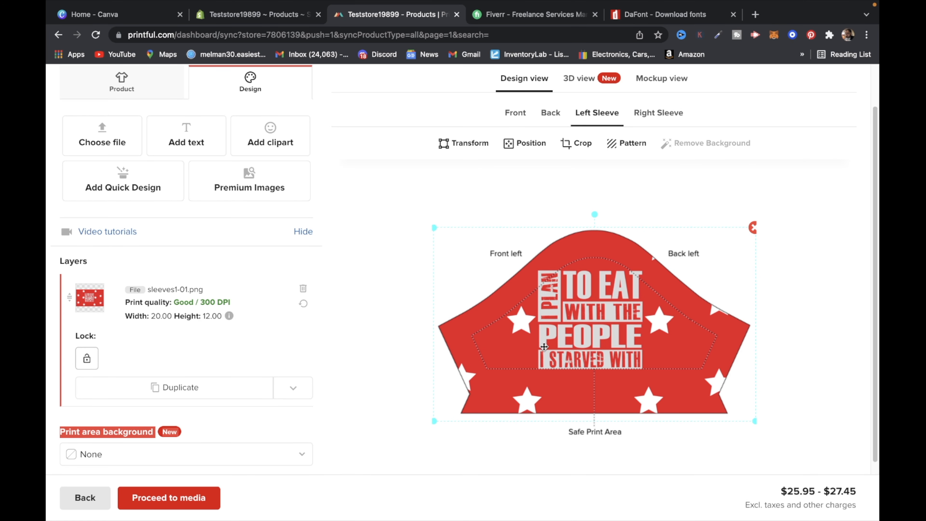
- Apply the recently uploaded sleeves1-01.png to the right sleeve and check its print quality
left_click(645, 114)
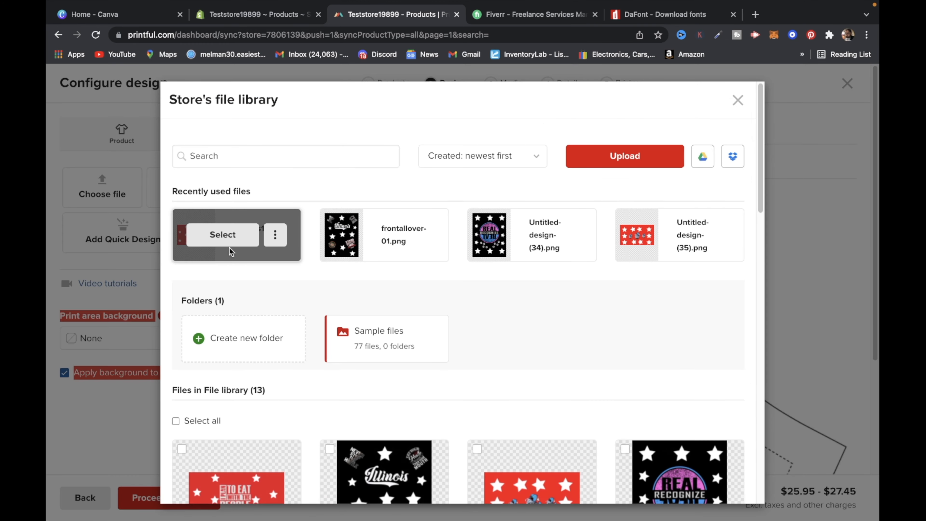
left_click(222, 235)
scroll(344, 323, "down", 3)
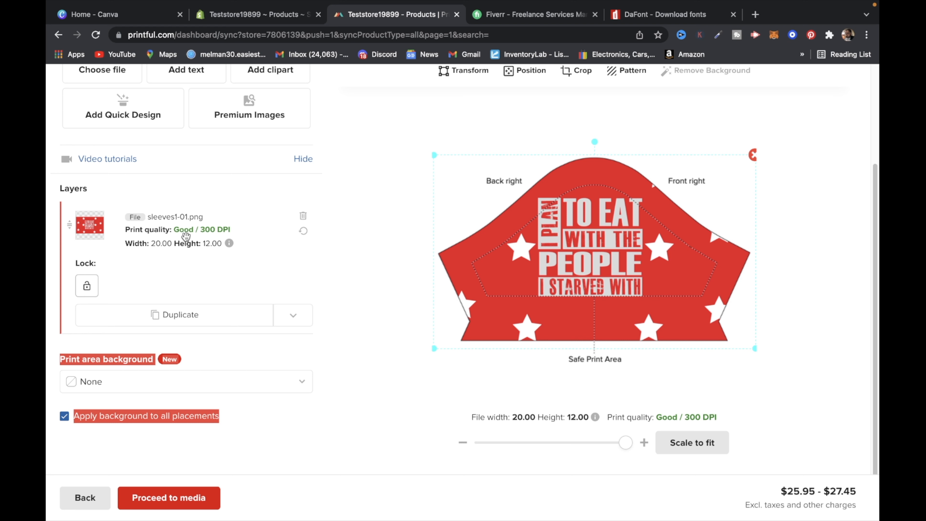
- Check the front design's dimensions, print quality and placement, and inspect the whole shirt in the 3D view
mouse_move(223, 242)
scroll(226, 328, "up", 4)
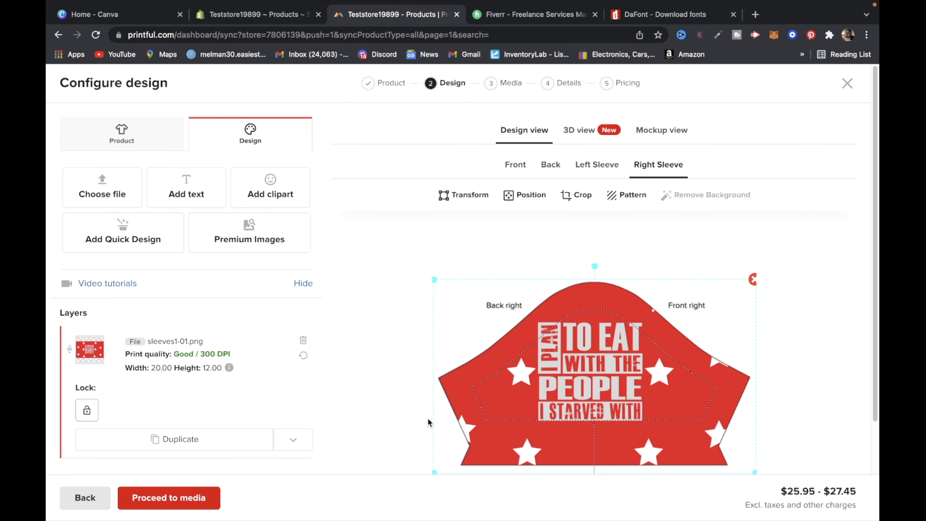
left_click(515, 167)
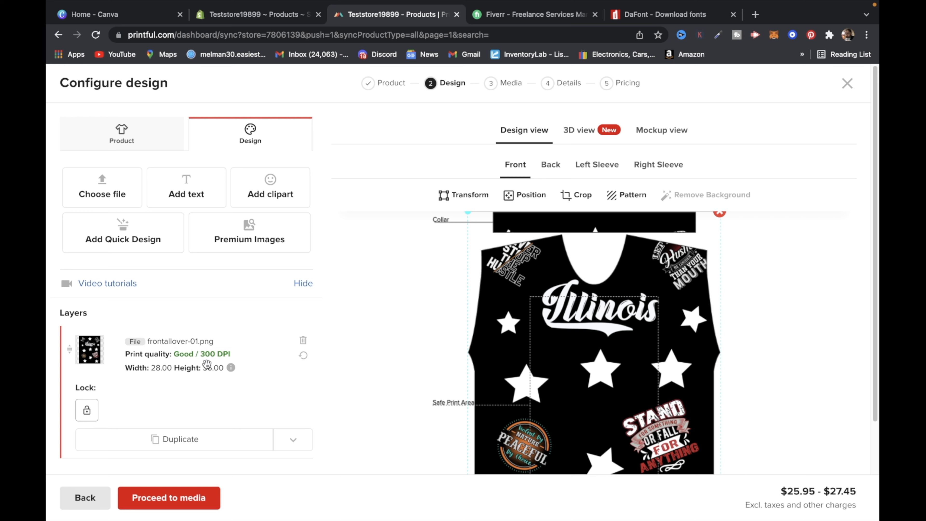
scroll(542, 319, "down", 1)
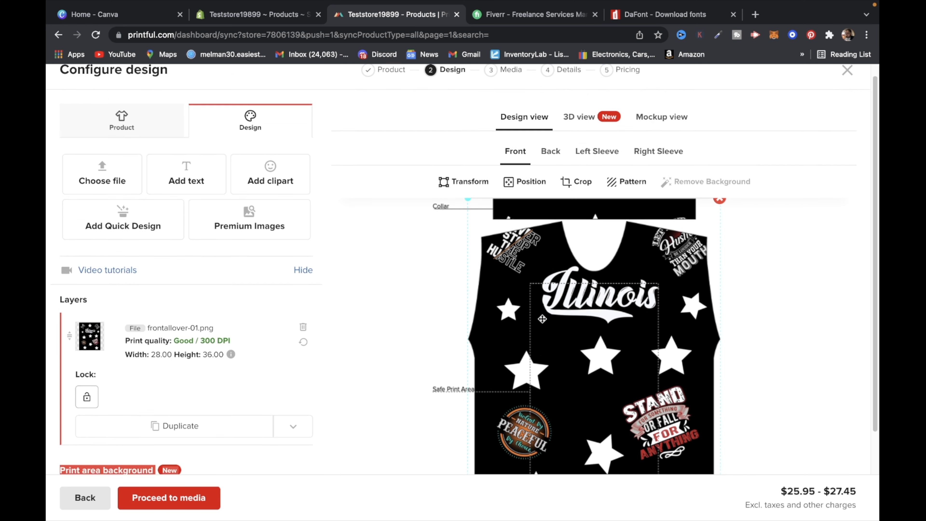
scroll(542, 319, "down", 3)
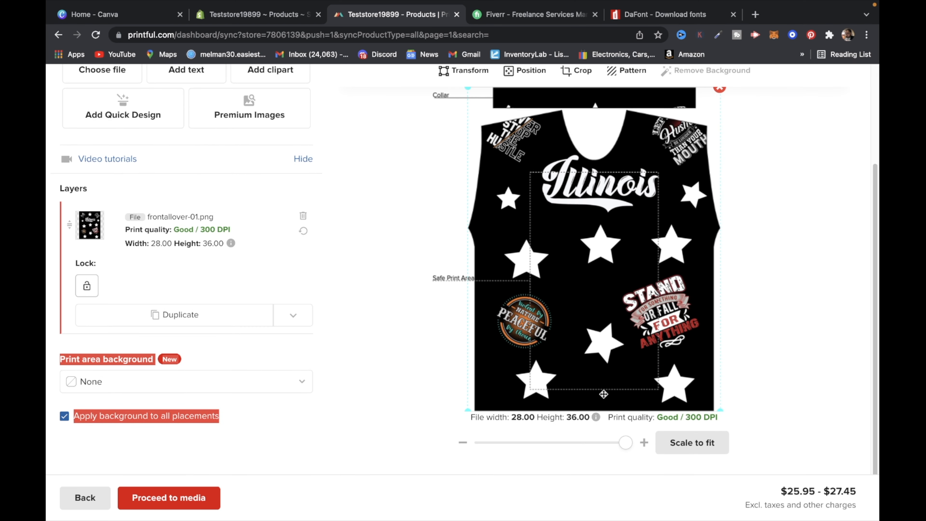
scroll(603, 394, "up", 3)
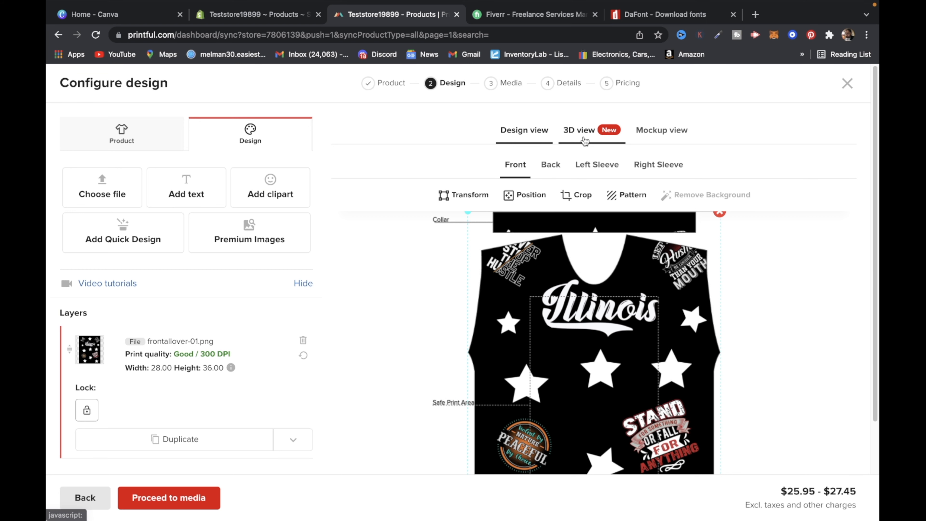
left_click(574, 133)
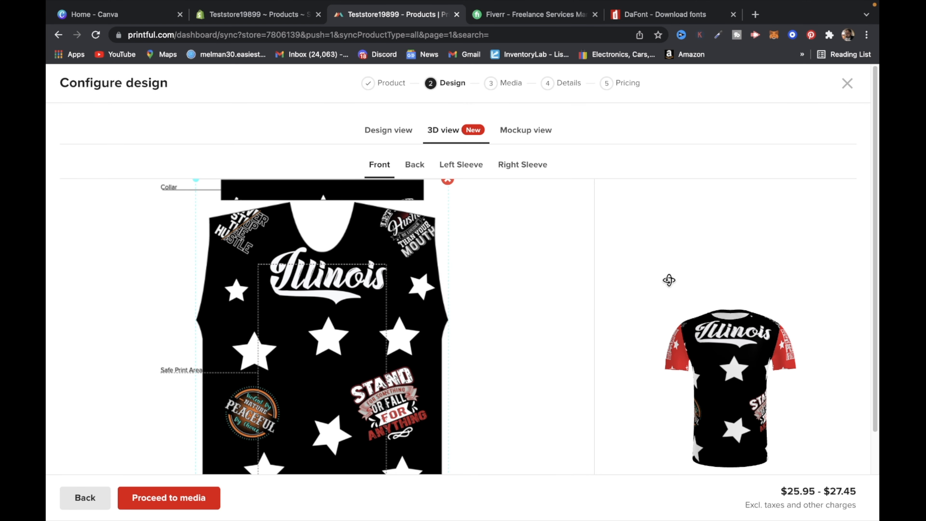
scroll(278, 422, "down", 2)
scroll(278, 423, "down", 1)
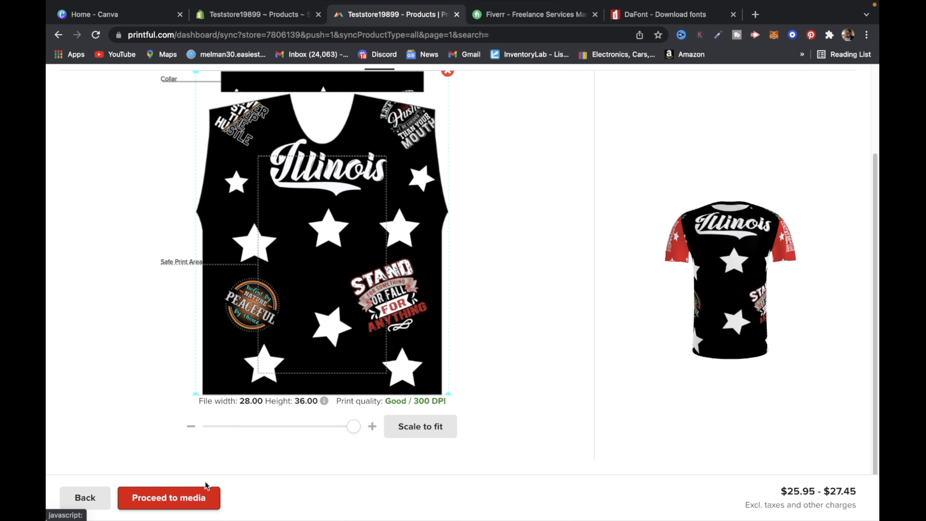
- Choose black stitching and the Flat mockups style for the T-shirt, and continue to the product details
left_click(181, 498)
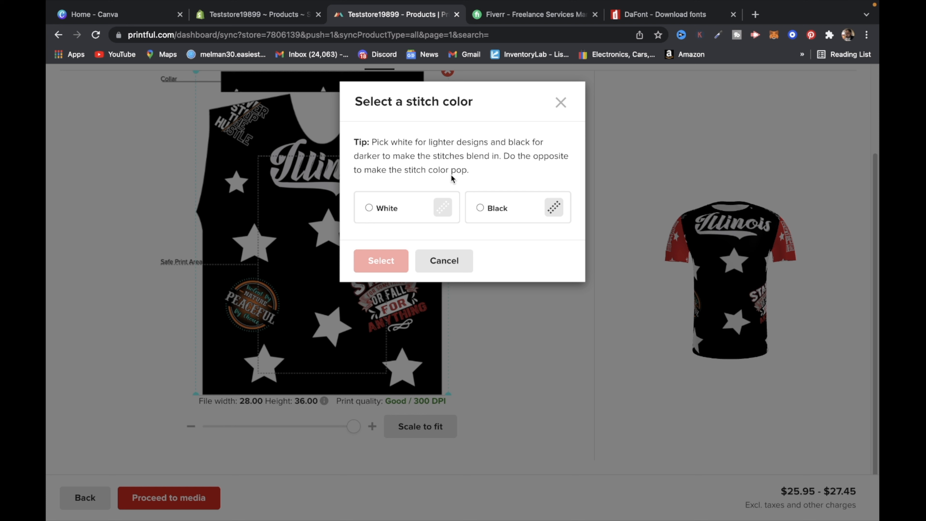
left_click(480, 207)
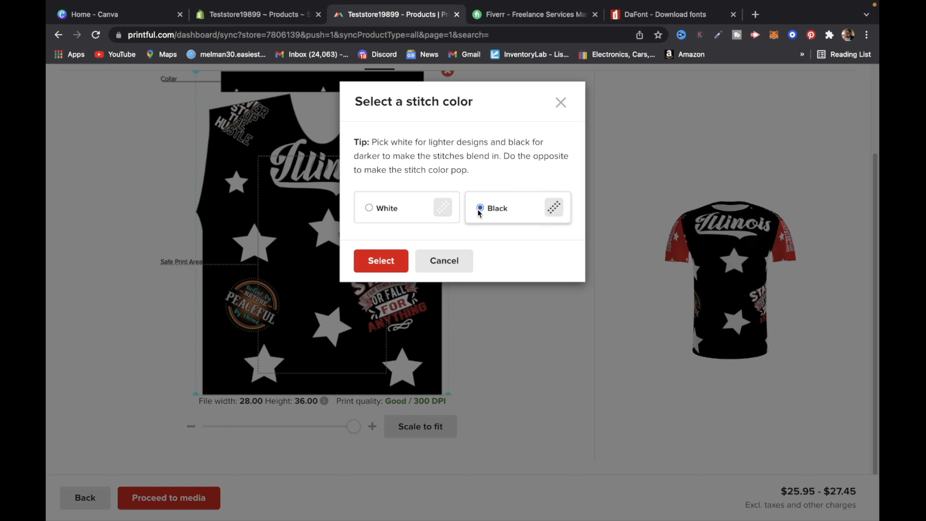
left_click(381, 261)
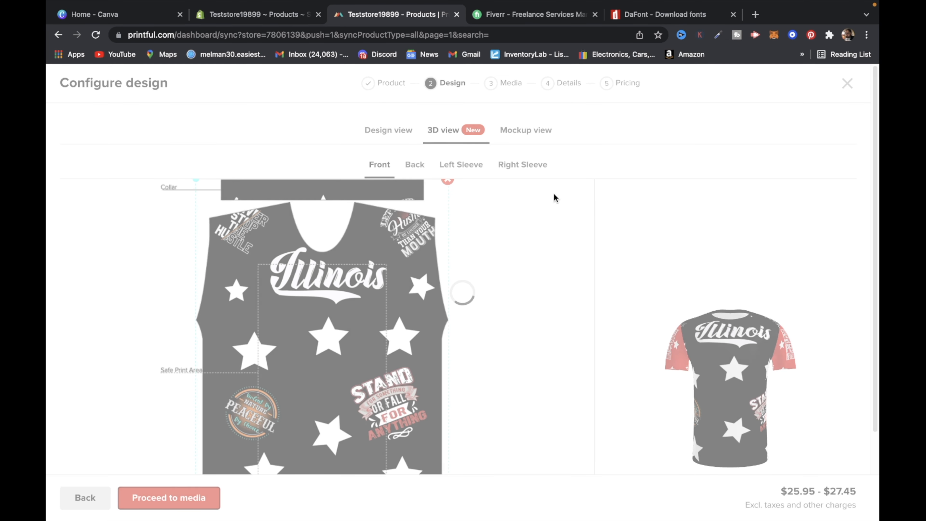
left_click(135, 240)
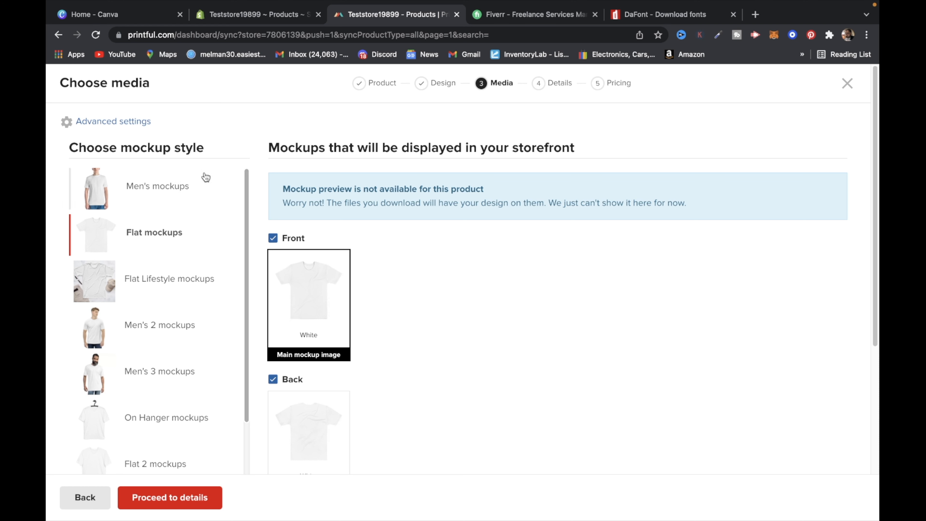
left_click(188, 501)
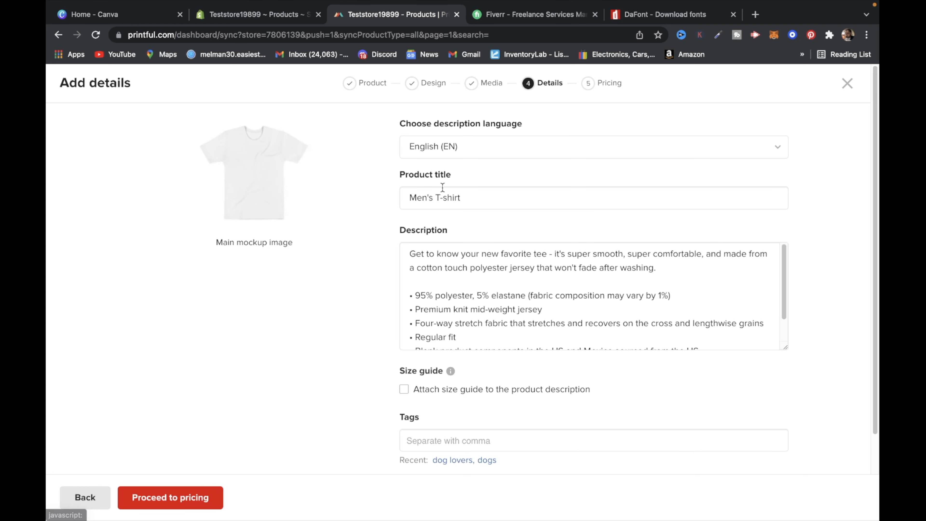
- Keep the default product details and retail prices, and submit the T-shirt to the store
left_click(406, 201)
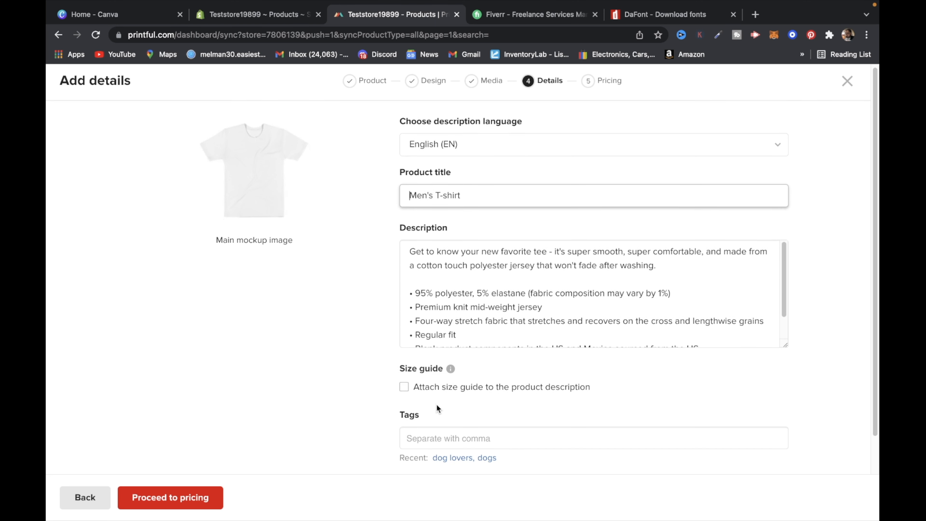
scroll(427, 372, "down", 3)
scroll(401, 292, "down", 1)
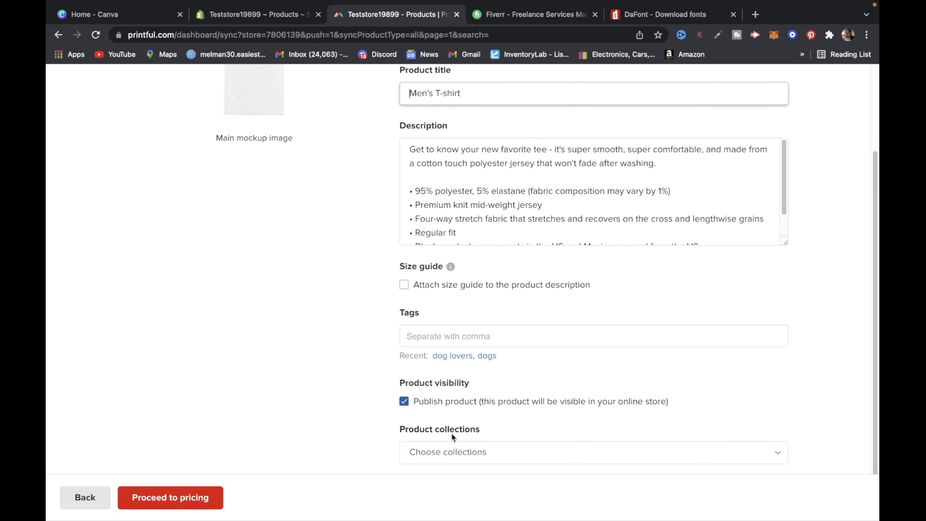
left_click(163, 508)
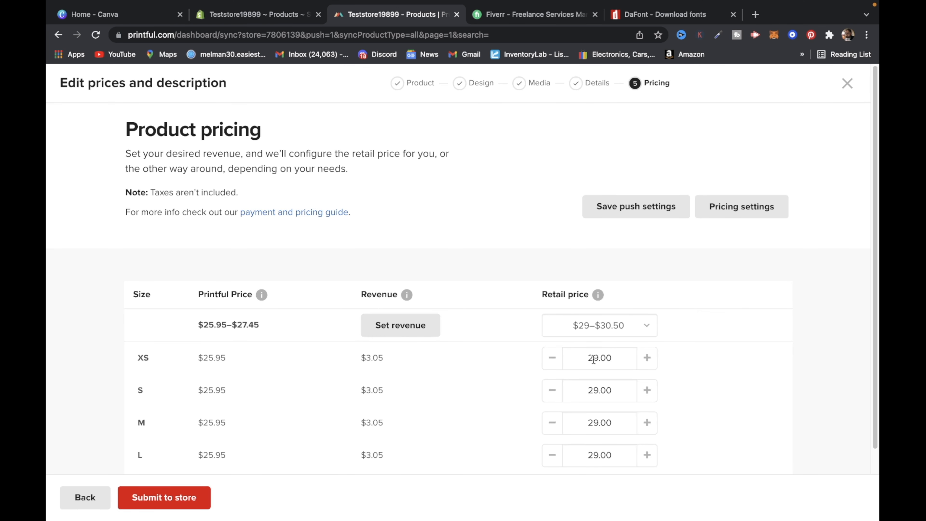
scroll(523, 426, "down", 2)
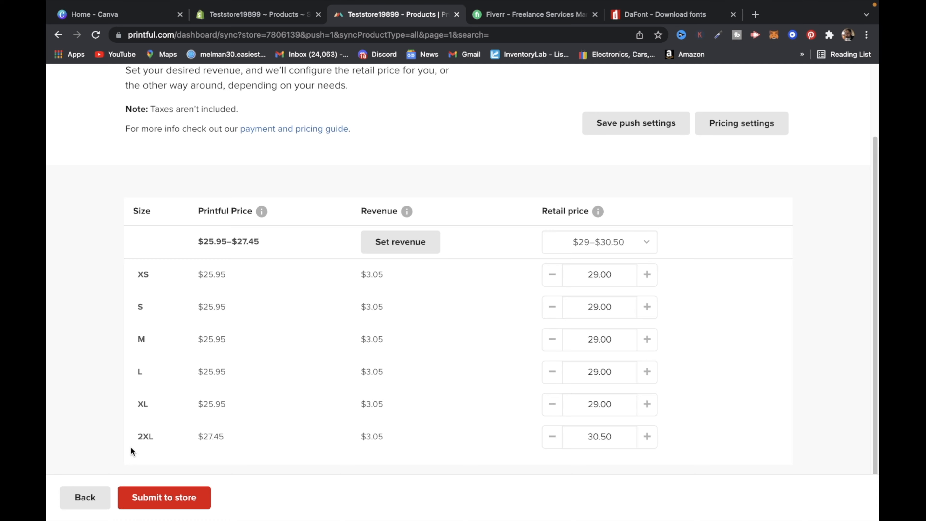
left_click(162, 499)
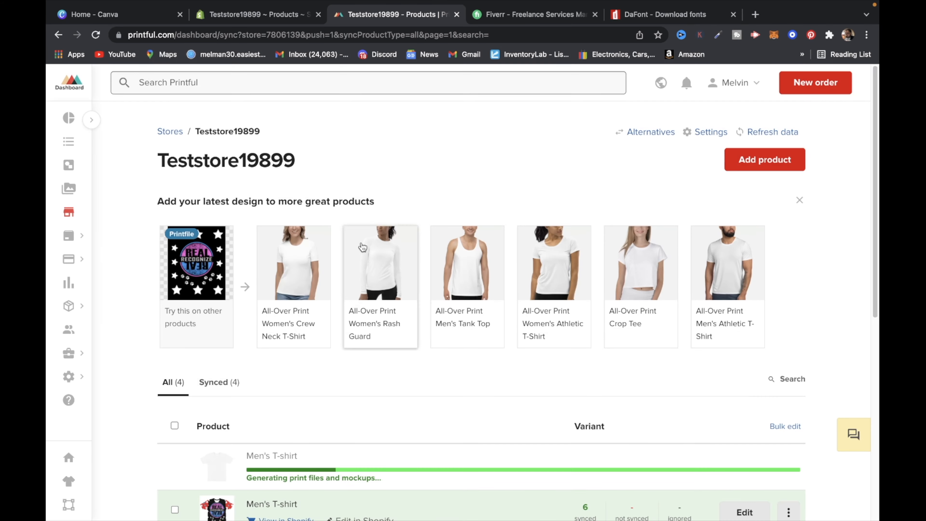
- Open the newly added Illinois T-shirt in the product list and expand the XS variant's print files
scroll(368, 441, "down", 2)
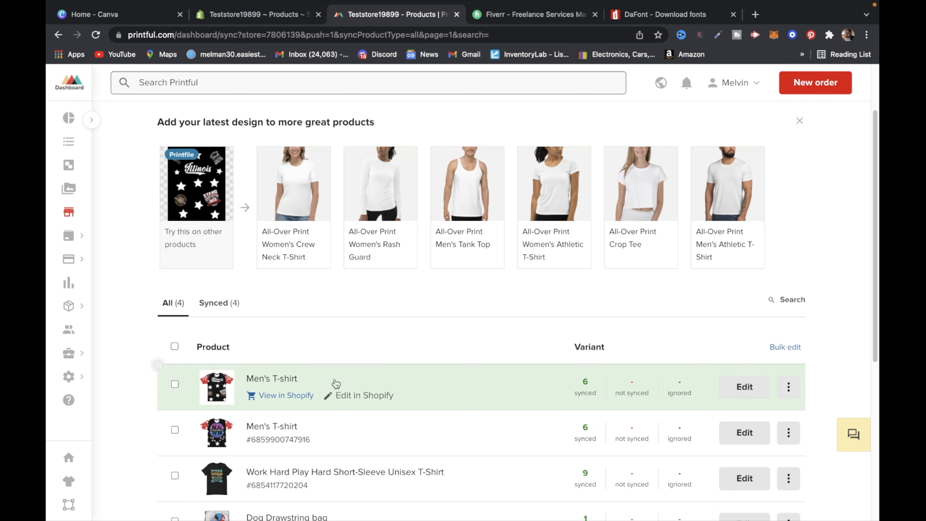
left_click(258, 380)
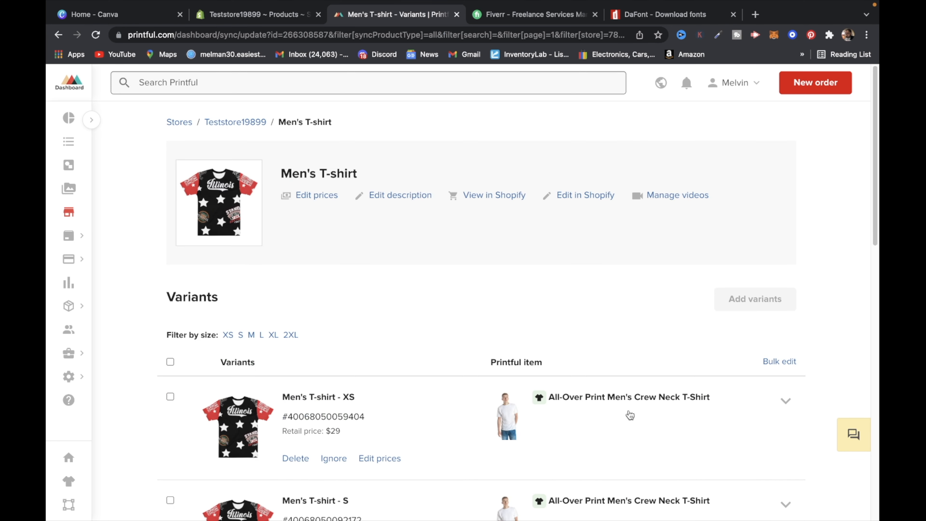
left_click(644, 401)
scroll(587, 470, "down", 2)
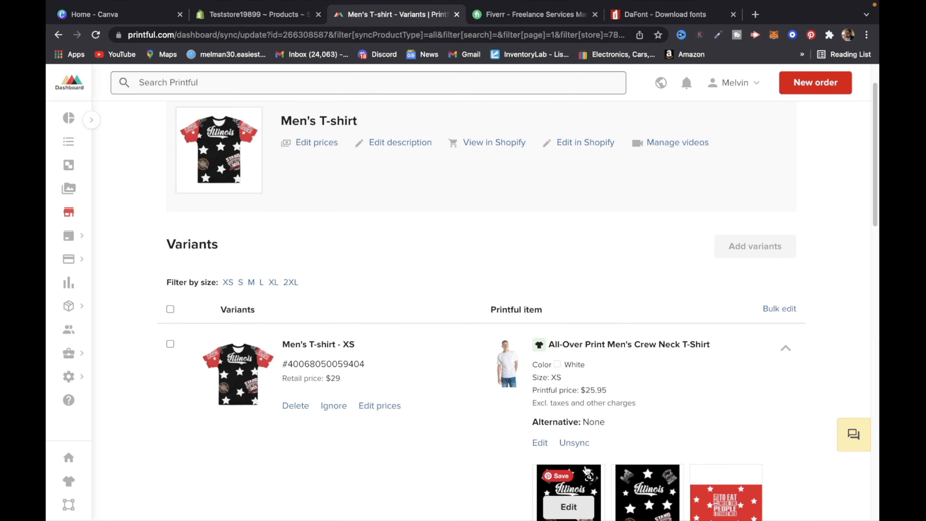
scroll(587, 472, "down", 5)
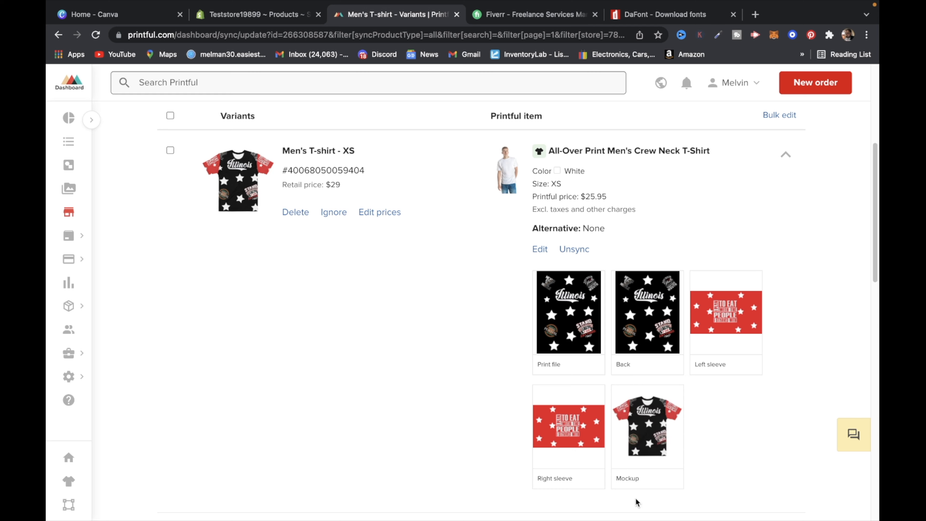
- Open the XS variant's mockup at full size, save the image to Downloads, and close its Preview window
left_click(647, 413)
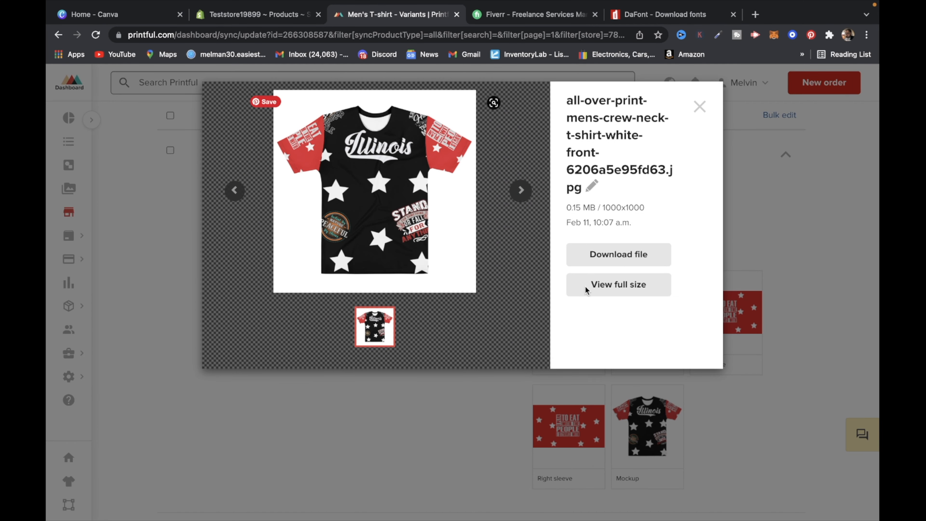
left_click(618, 293)
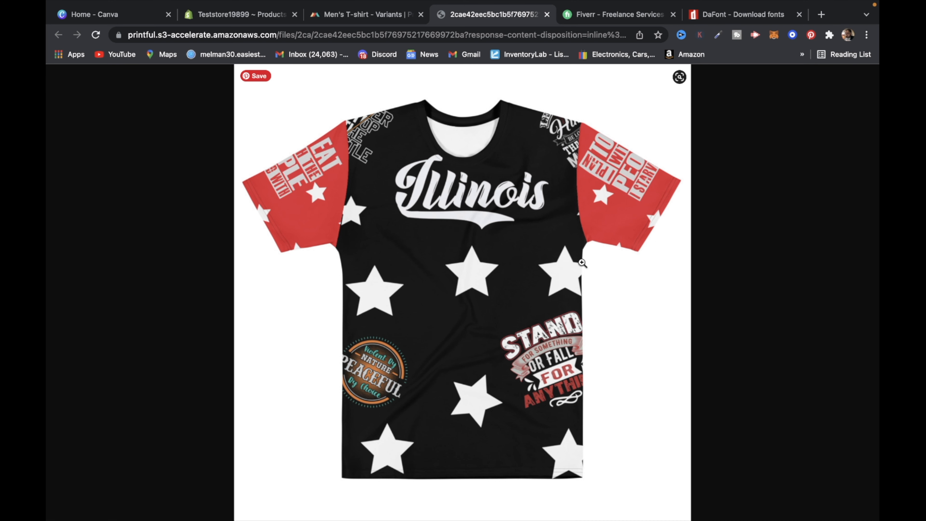
right_click(367, 166)
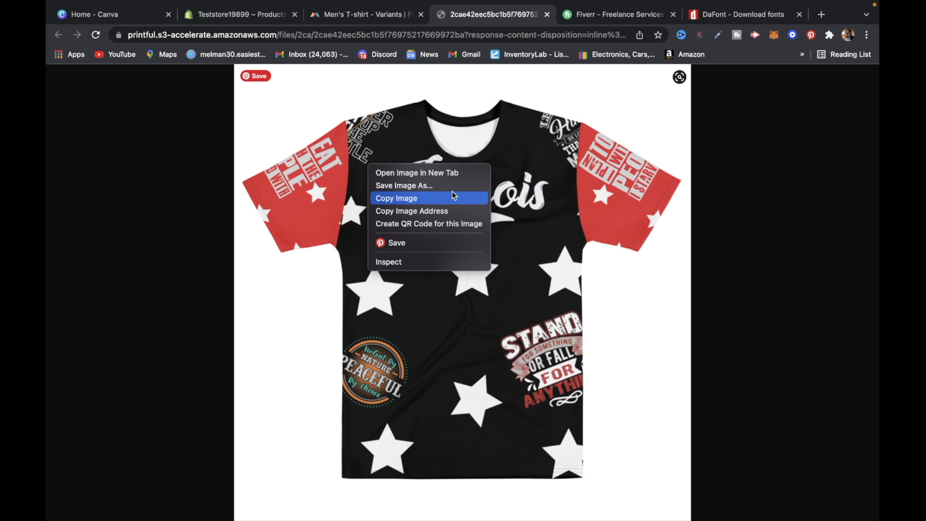
left_click(425, 185)
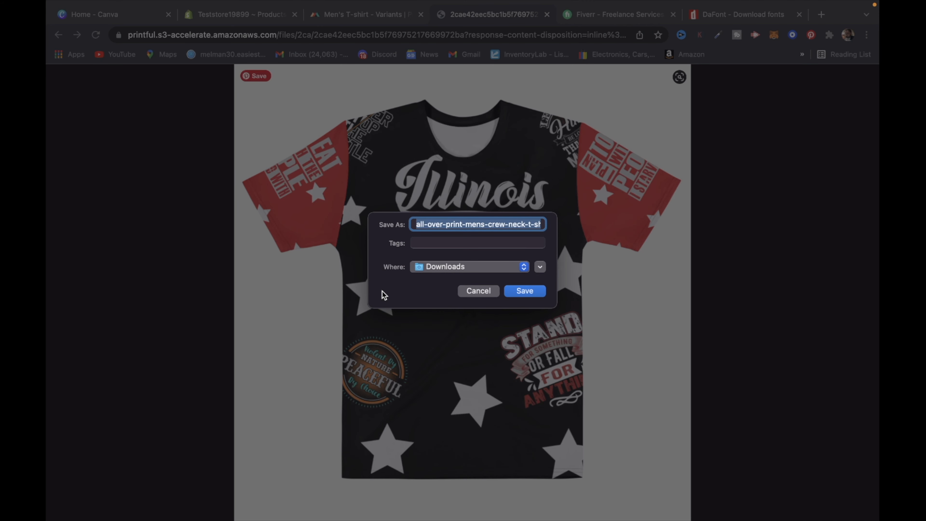
left_click(524, 291)
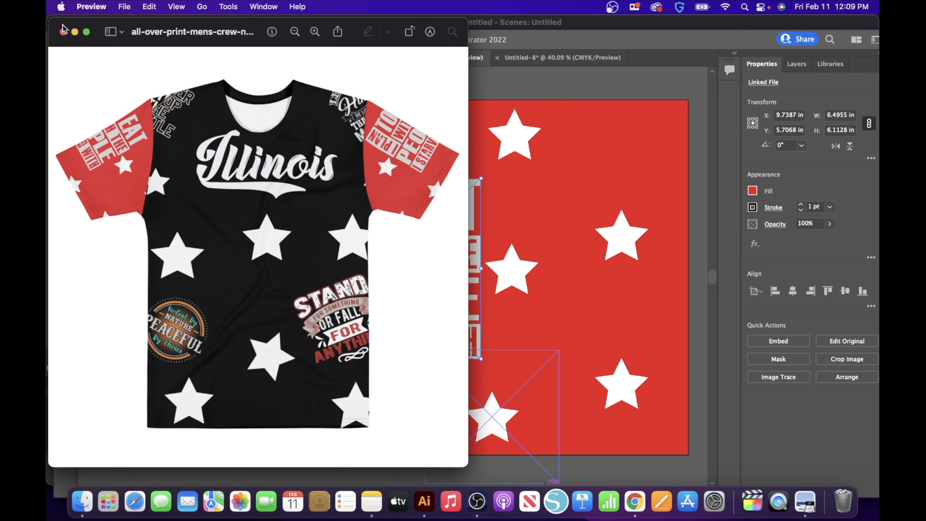
left_click(63, 28)
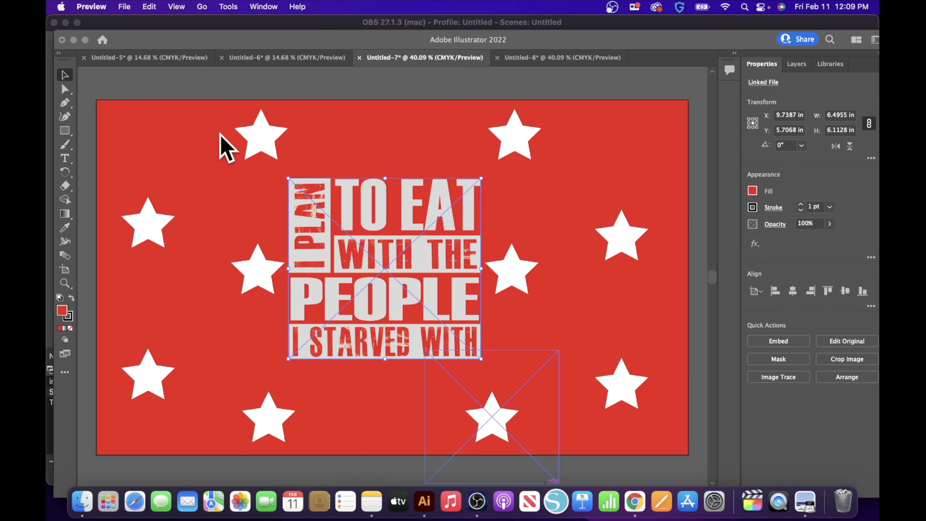
- Switch to Chrome, open remove.bg/upload and upload the saved T-shirt mockup from recent files for background removal
left_click(636, 505)
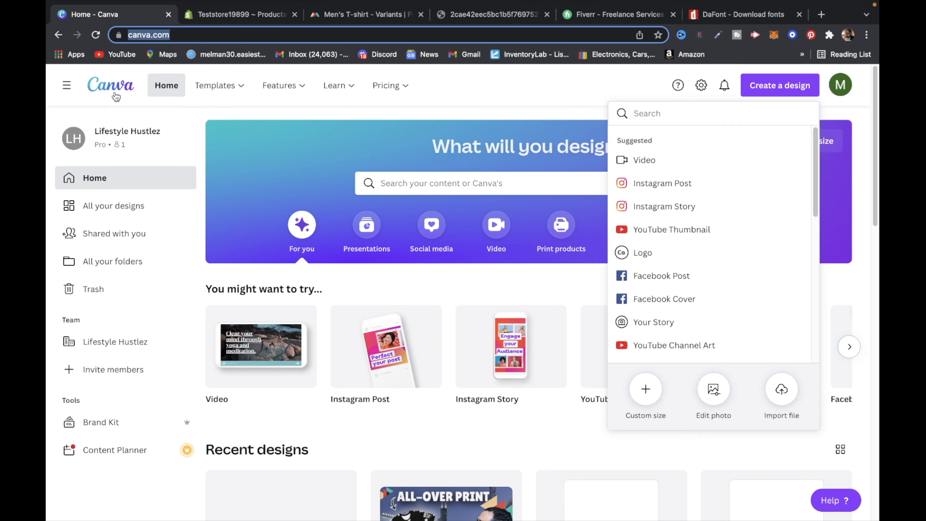
type("remove.bg/upload")
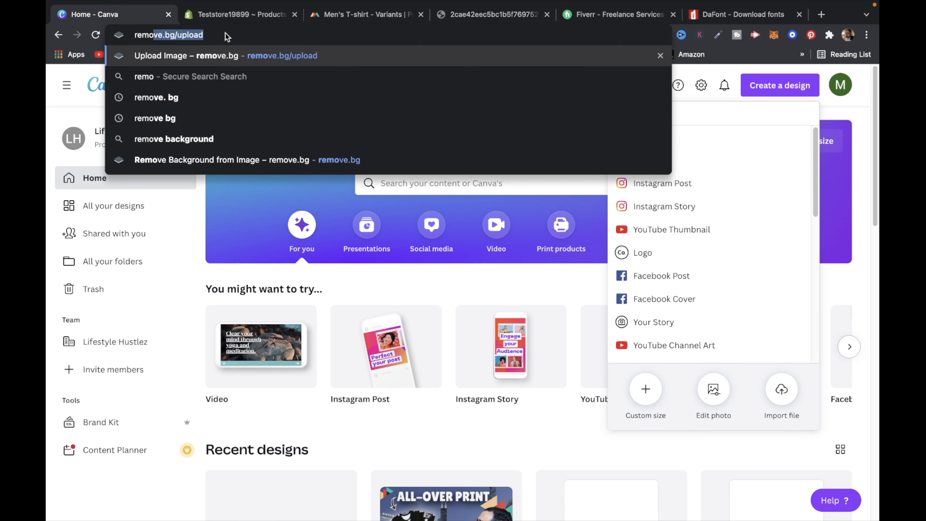
key("Return")
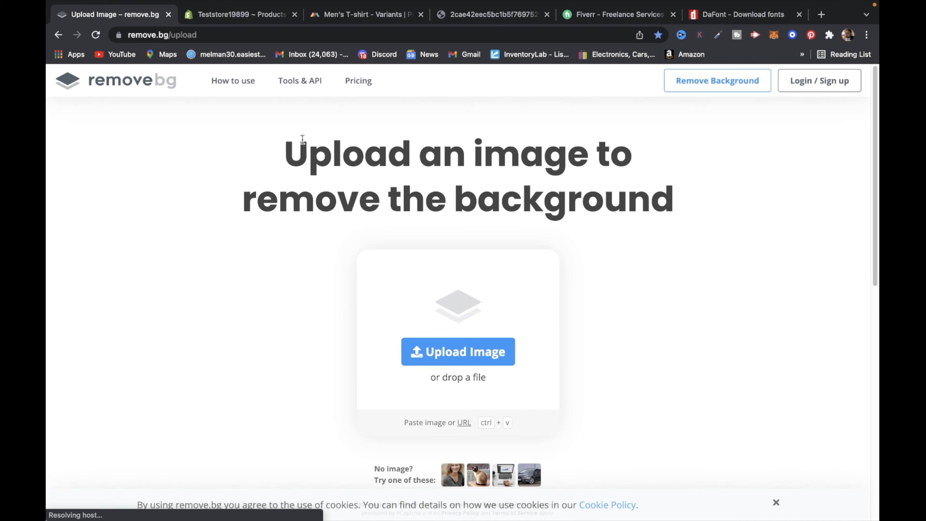
left_click(501, 353)
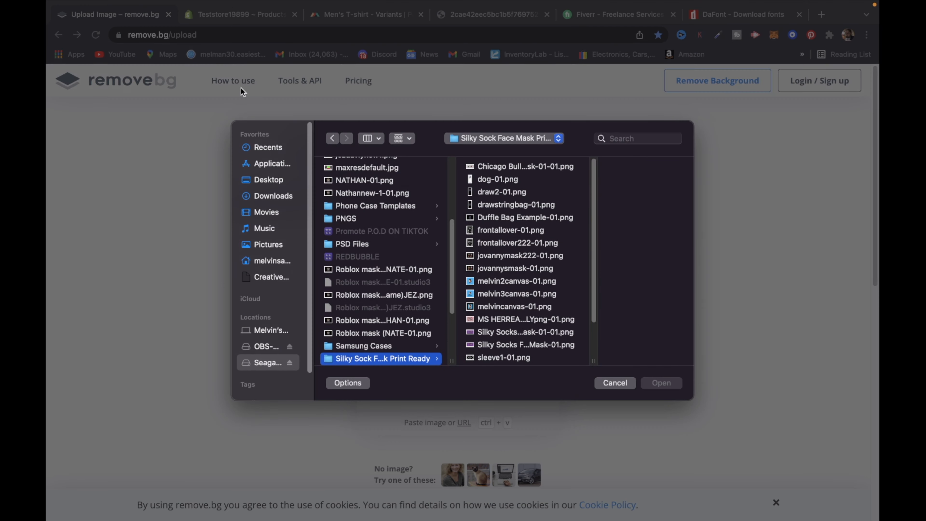
left_click(273, 146)
left_click(433, 190)
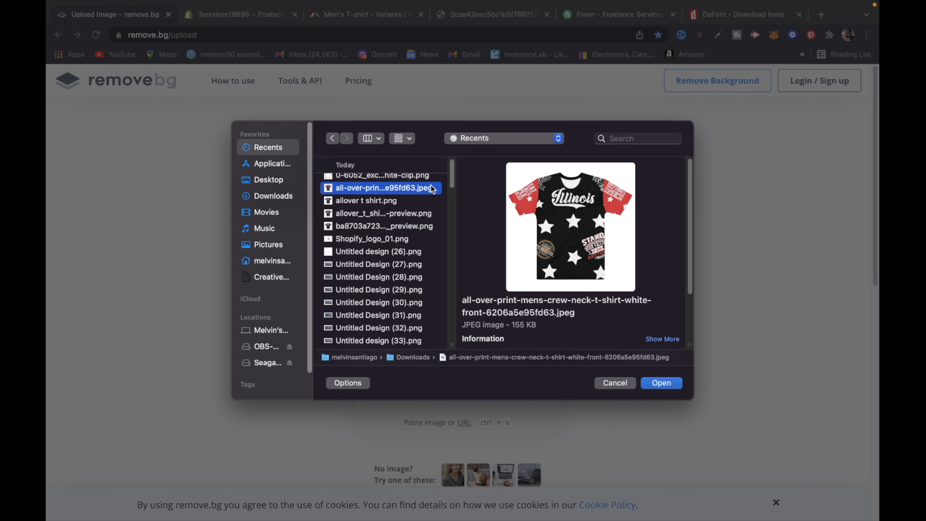
left_click(673, 385)
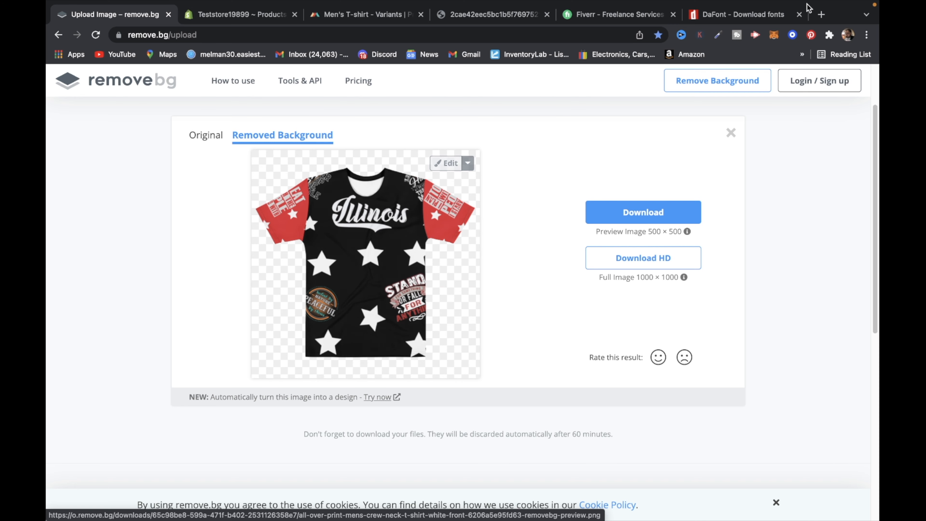
- Look over the DaFont home page and switch to the Shopify product list
left_click(752, 17)
scroll(344, 424, "down", 2)
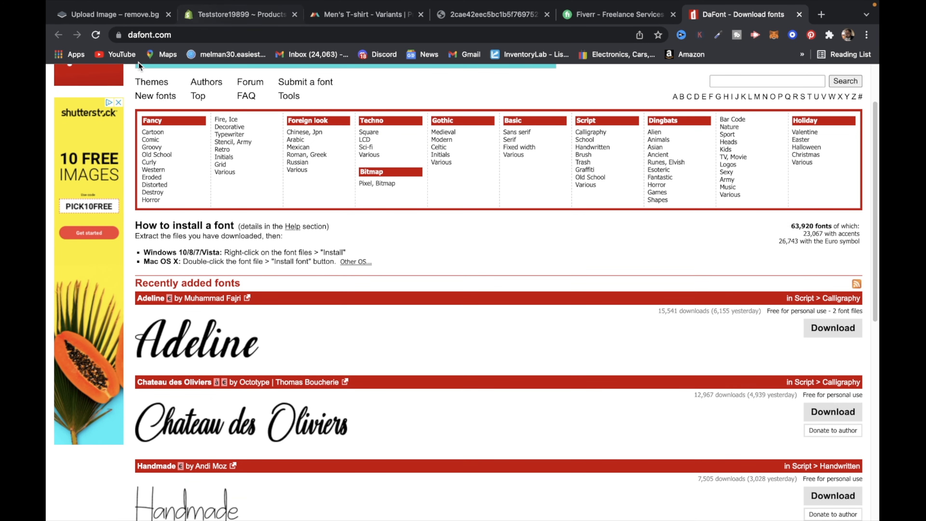
left_click(221, 15)
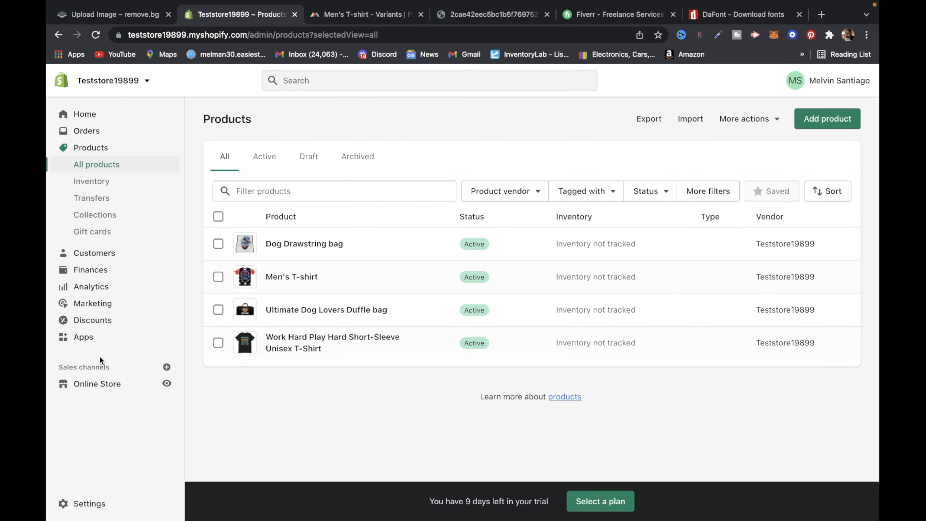
- Open the Illinois Men's T-shirt in the Variant Option Product Options app and check its available sizes
left_click(84, 337)
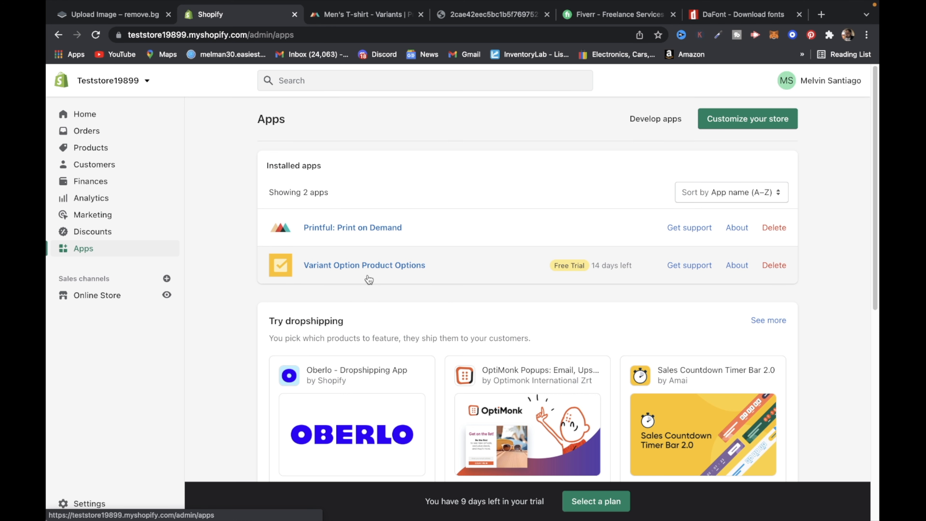
left_click(387, 272)
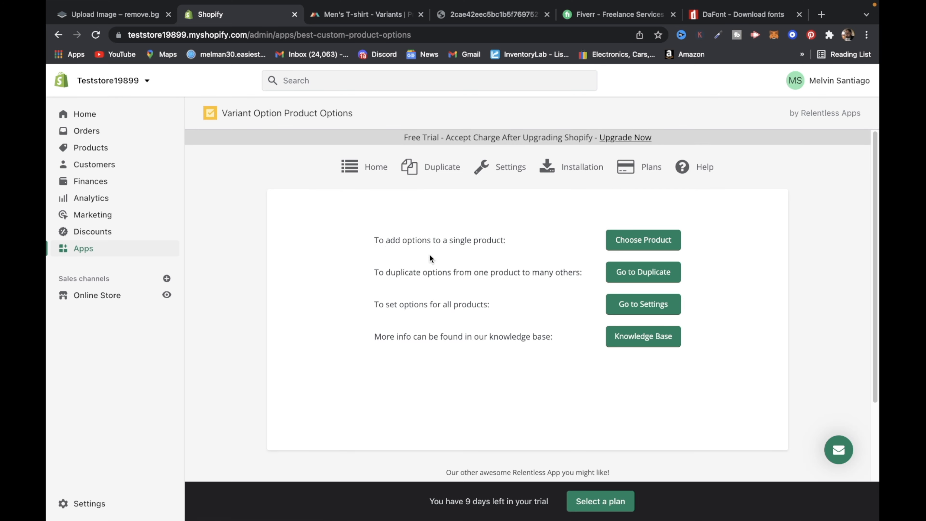
left_click(655, 240)
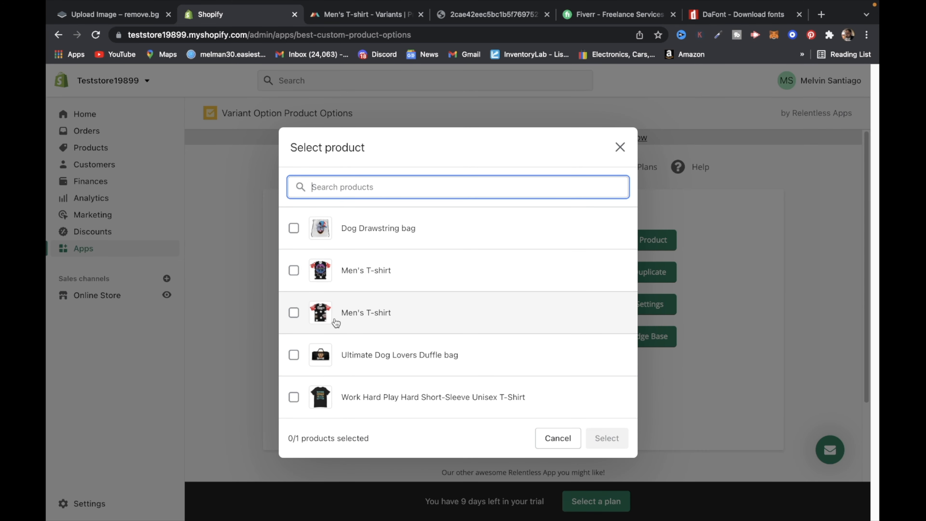
left_click(347, 319)
left_click(606, 438)
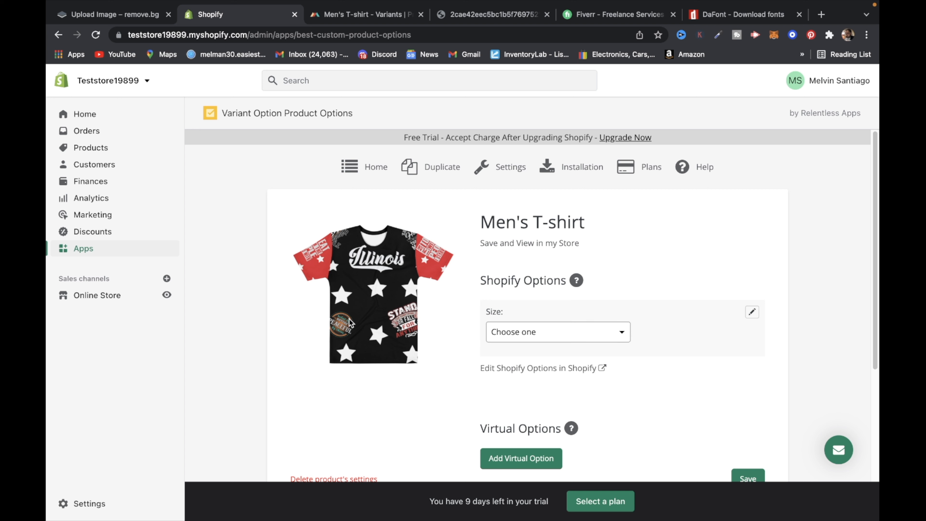
left_click(624, 333)
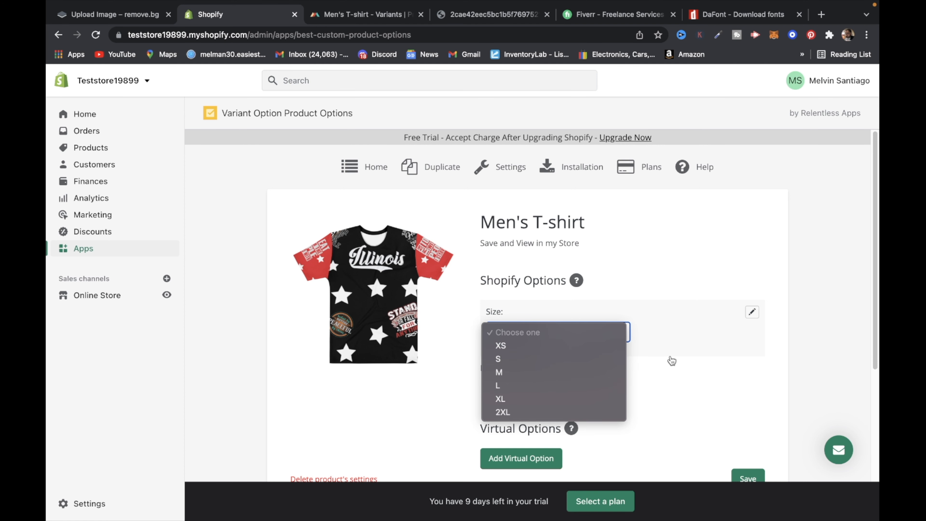
left_click(655, 356)
- Add a virtual option titled "Your Name" to the T-shirt, with type Text and a maximum of 12
scroll(570, 440, "down", 2)
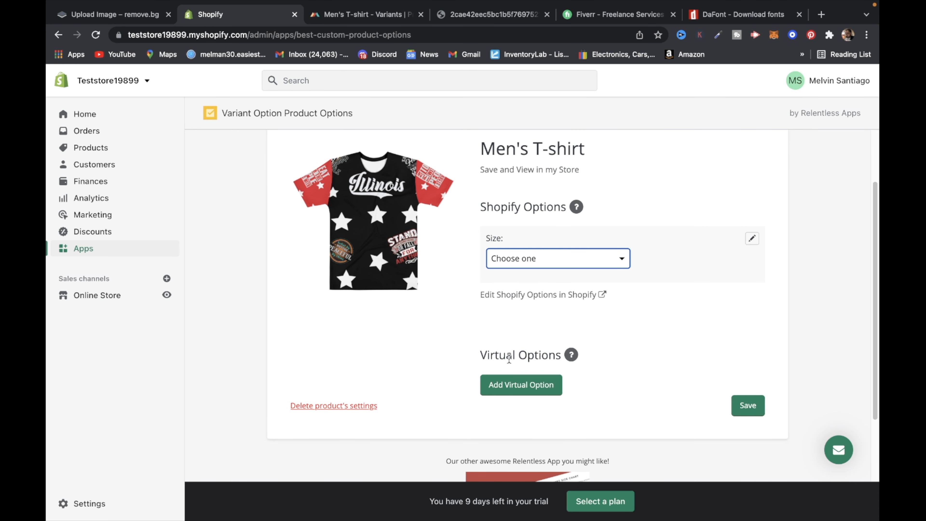
left_click(502, 390)
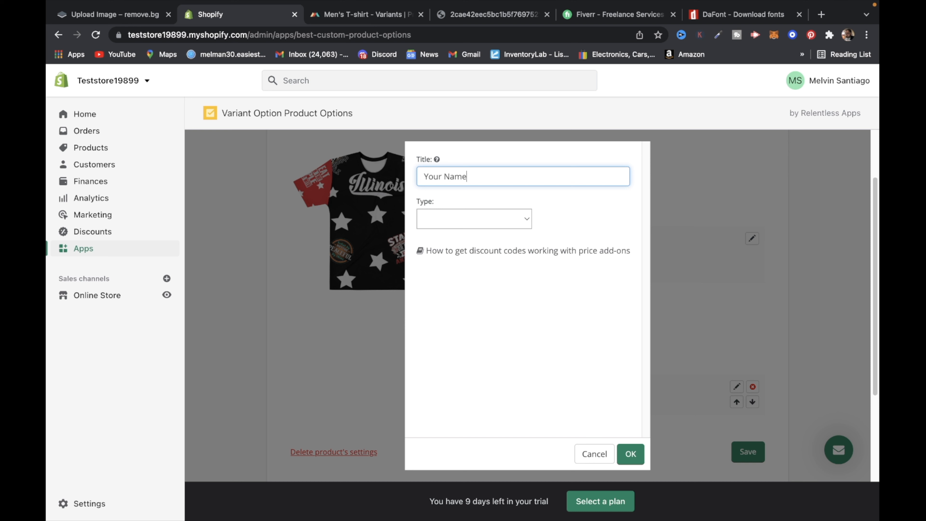
left_click(525, 221)
left_click(472, 286)
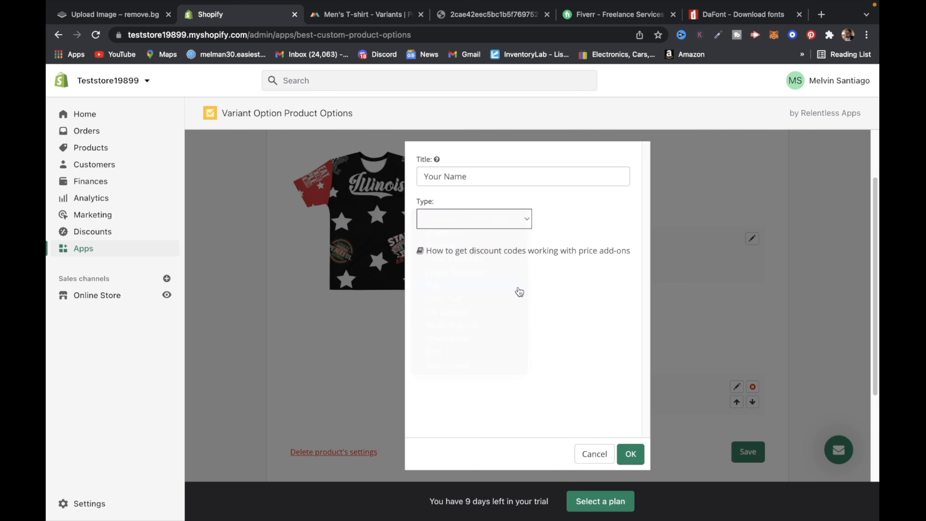
left_click(460, 280)
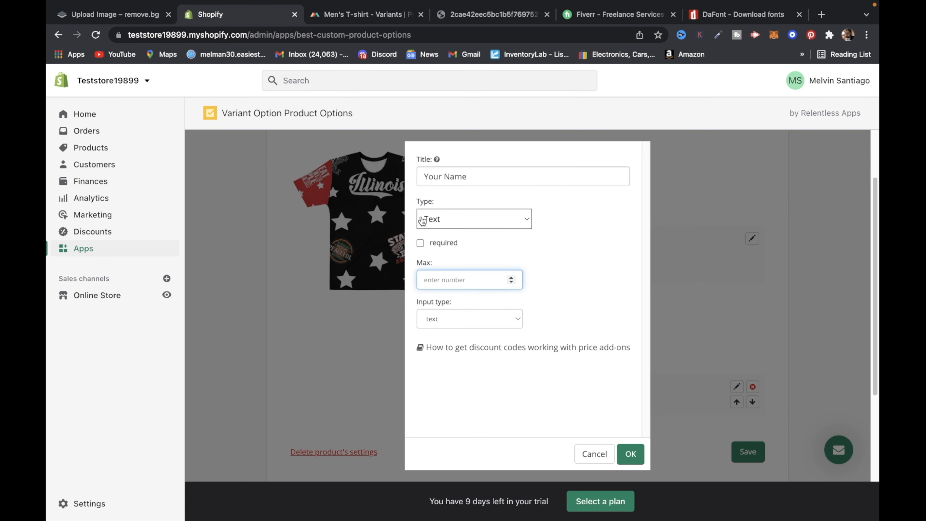
left_click(514, 278)
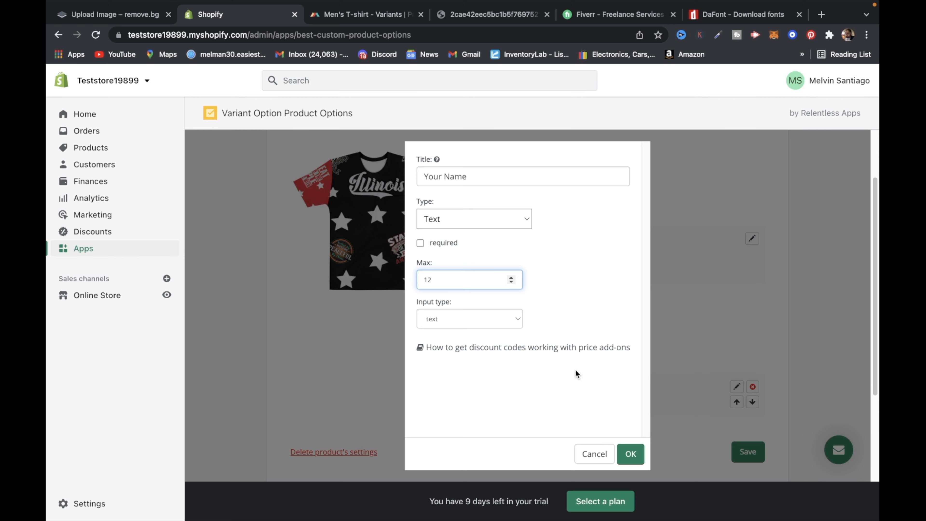
left_click(631, 454)
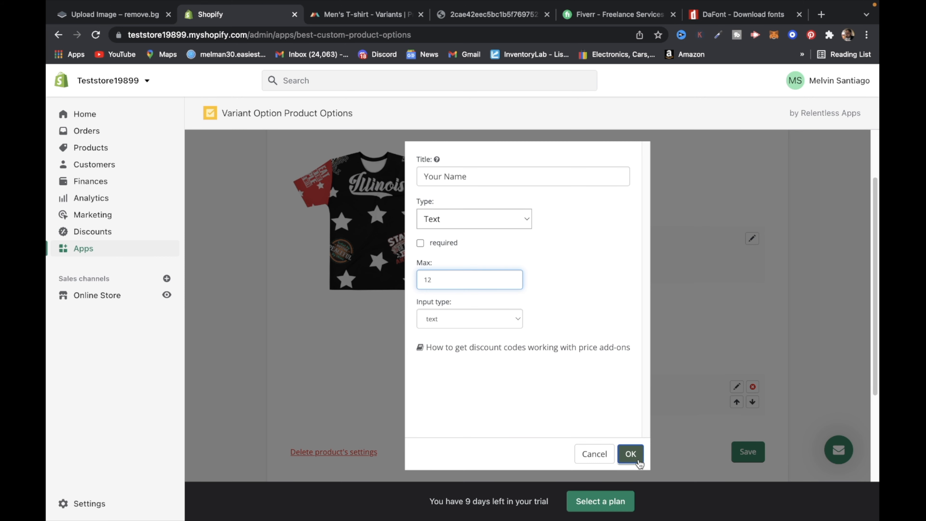
scroll(378, 320, "down", 3)
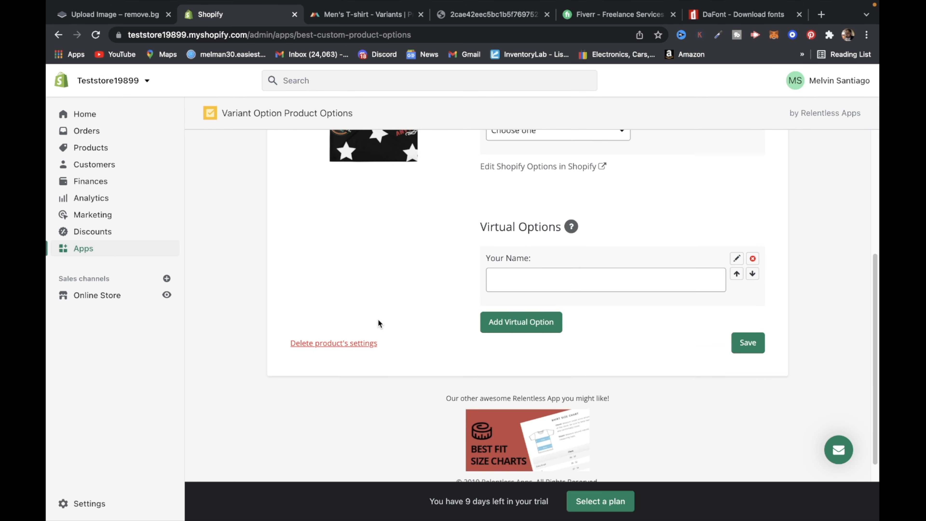
scroll(313, 230, "up", 2)
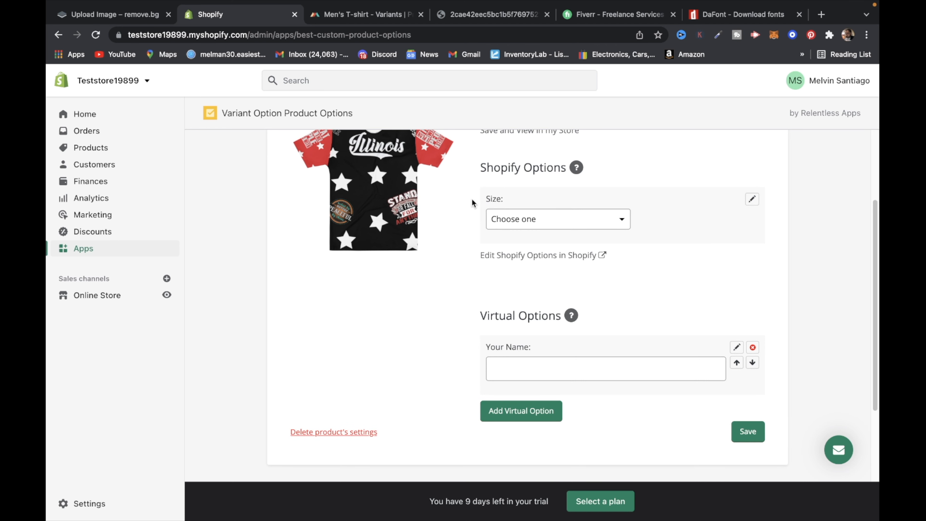